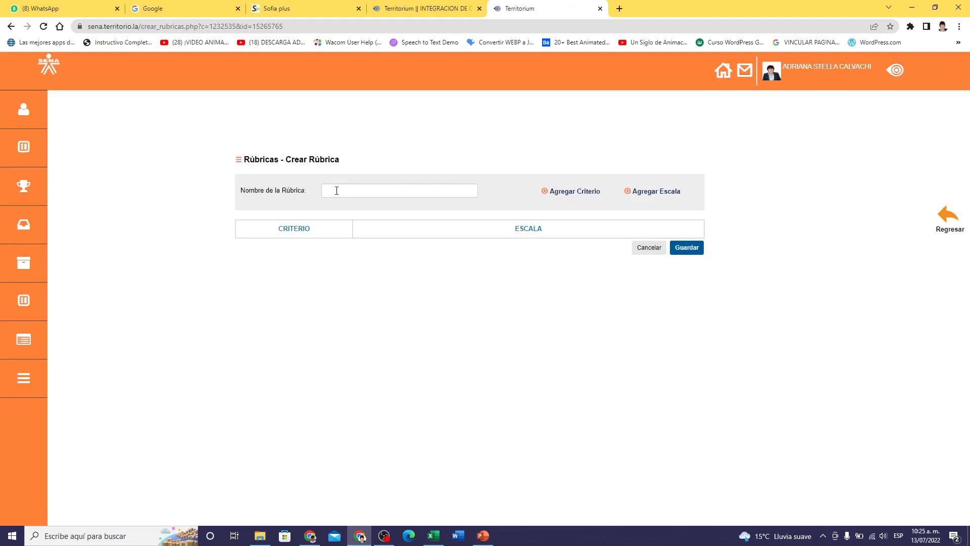
left_click(337, 190)
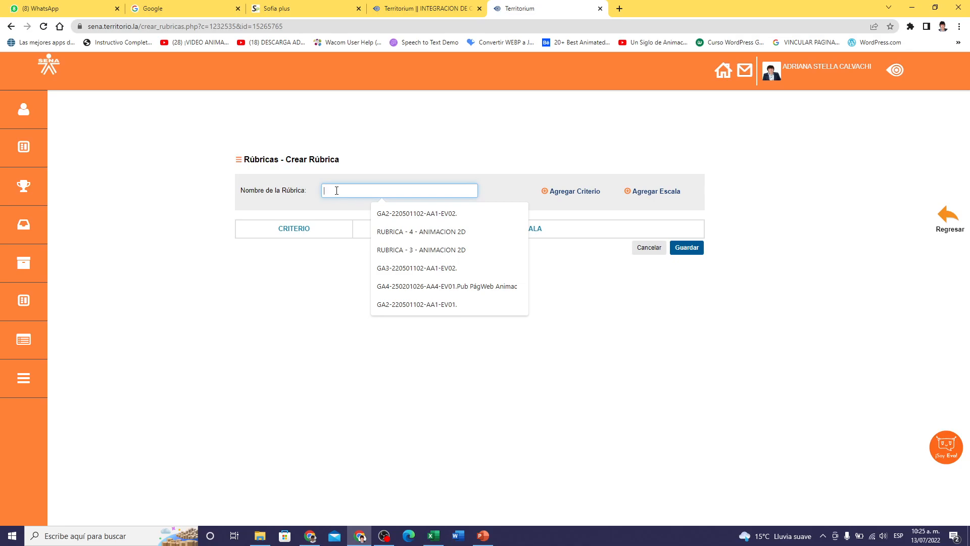
key("ctrl+v")
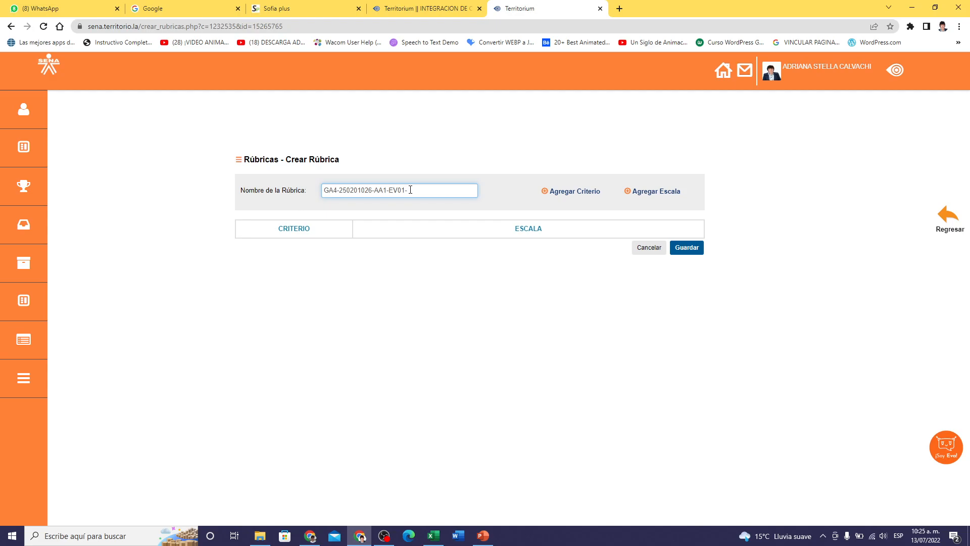
type("ANIMACION STORYBOARD")
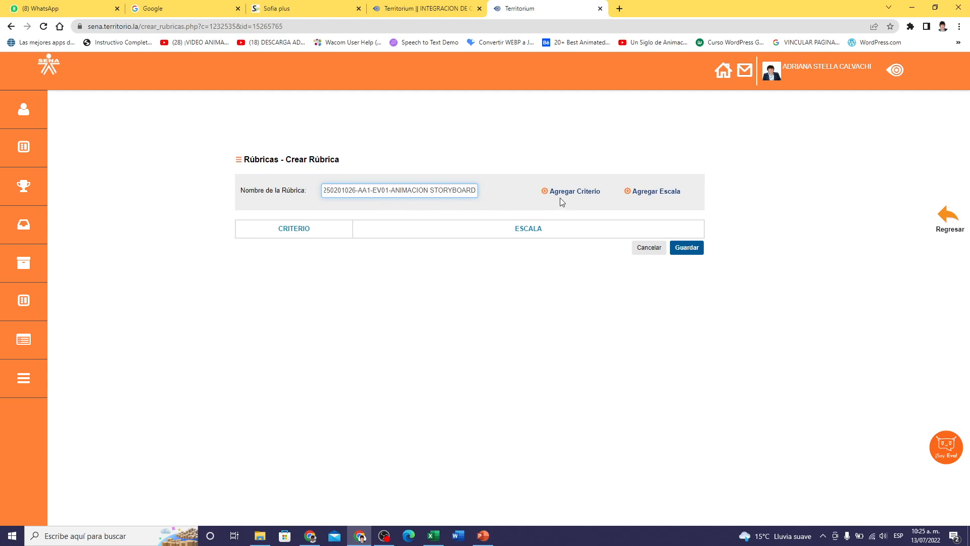
- Add one criterion row and two scale columns to the rubric
left_click(572, 195)
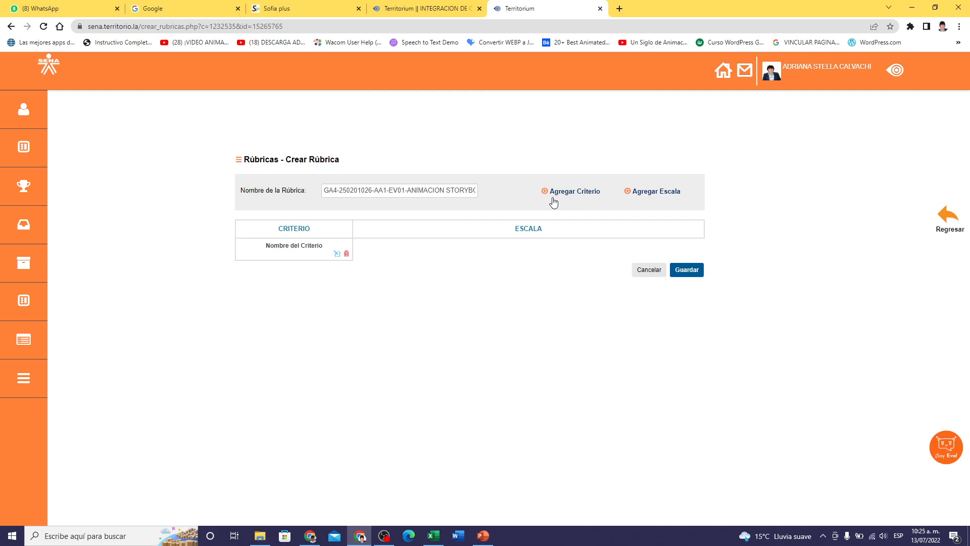
left_click(654, 195)
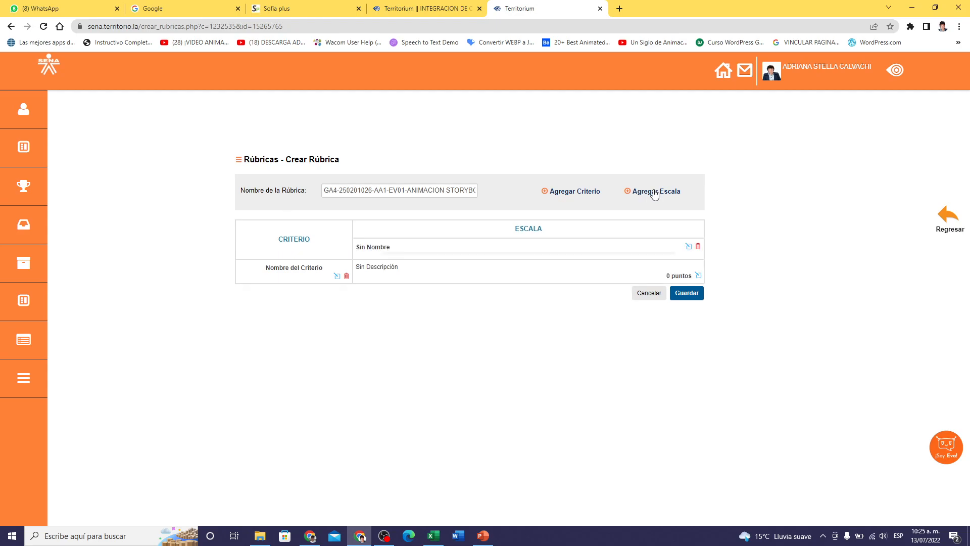
left_click(655, 195)
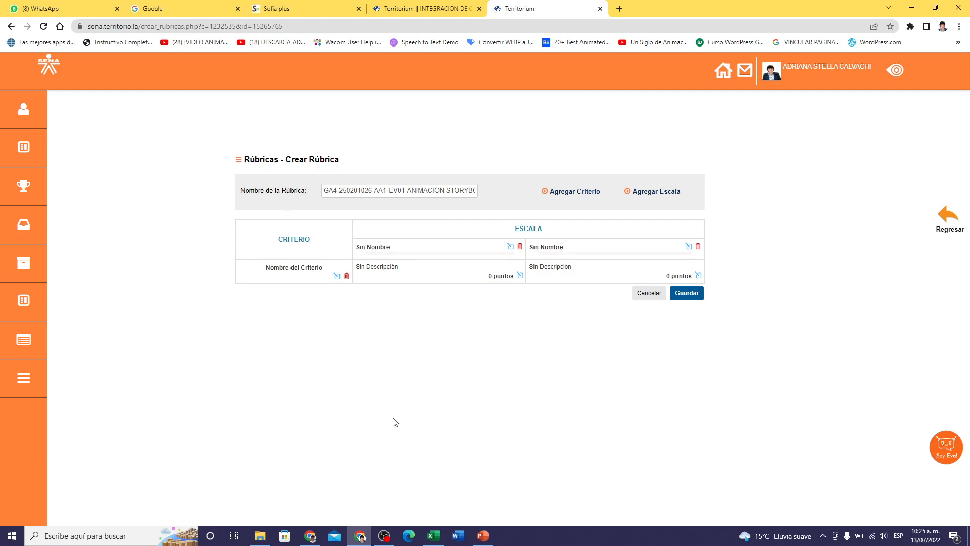
- Consult the evaluation instrument PDF's verification list and set the rubric's criterion to the existing entry PRESENTACIÓN DE LA INFORMACIÓN
left_click(310, 535)
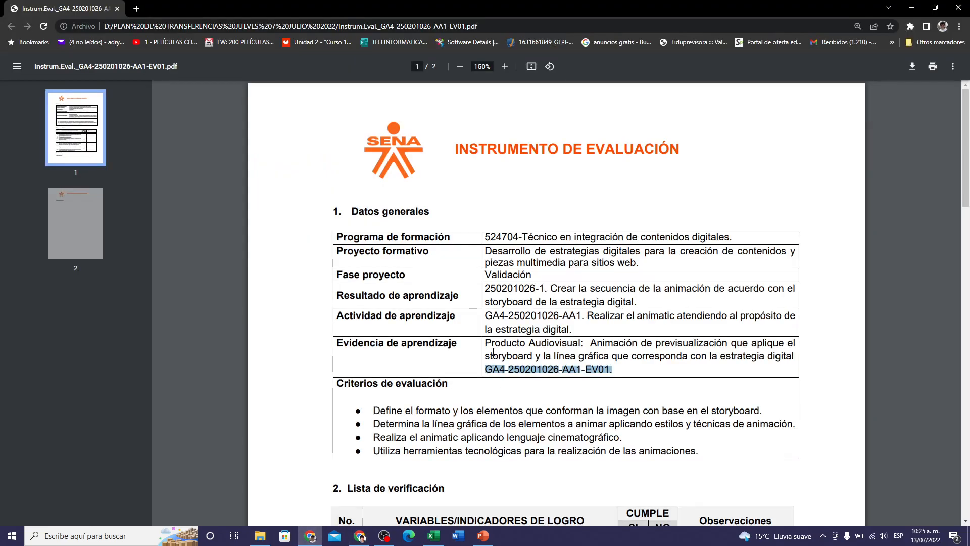
scroll(493, 352, "down", 1)
scroll(493, 352, "down", 5)
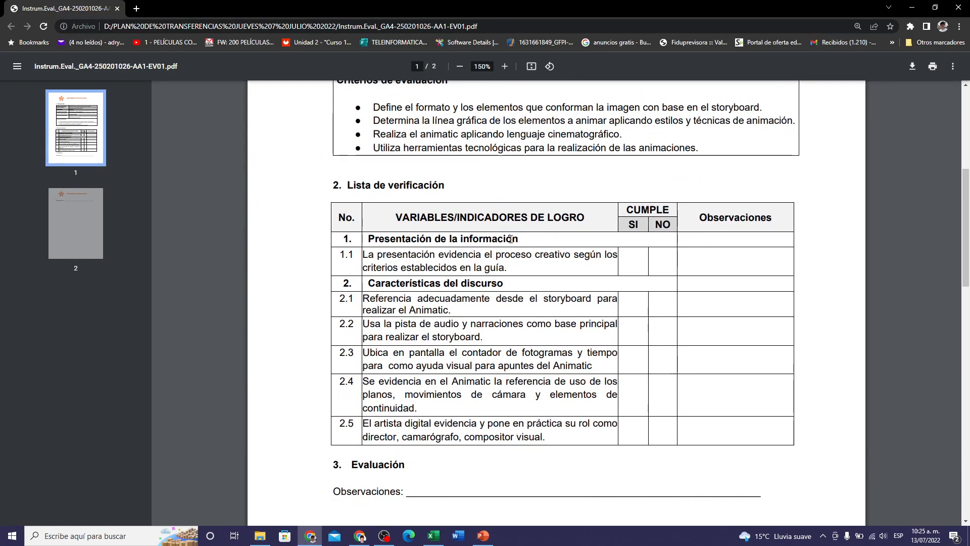
left_click(360, 535)
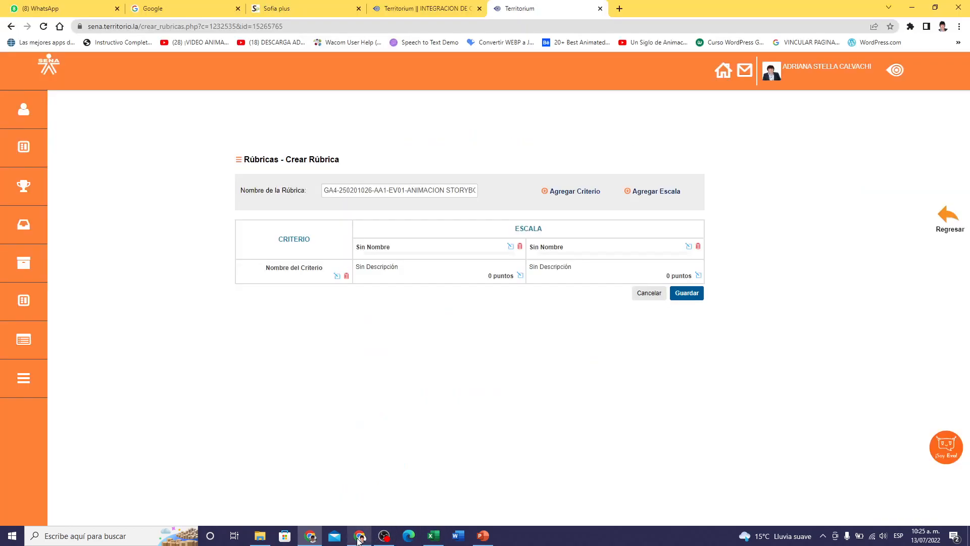
left_click(337, 277)
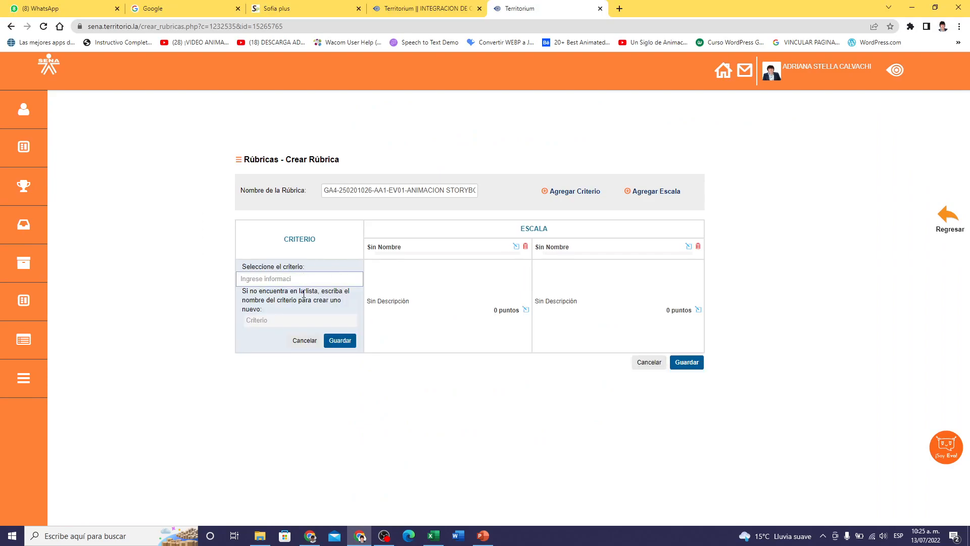
left_click(247, 281)
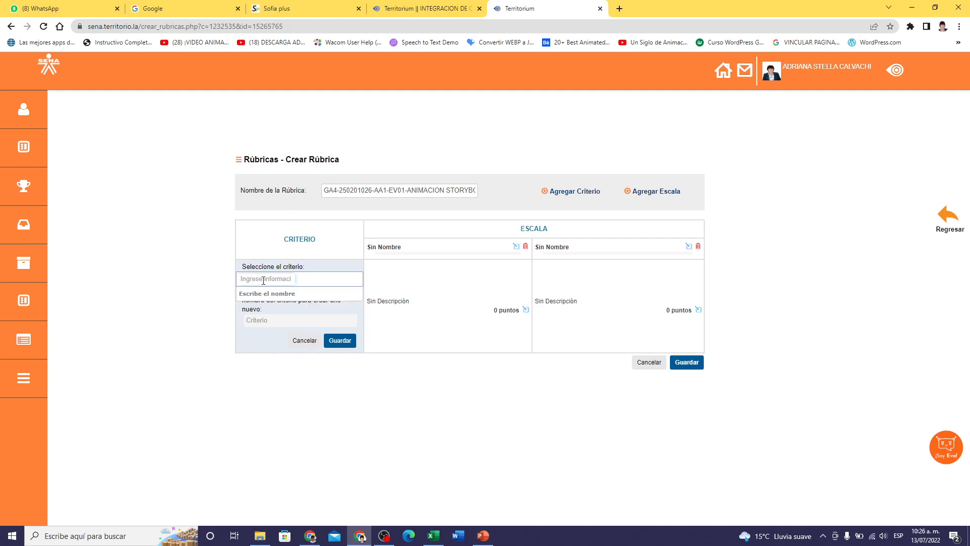
type("PRESENTACION")
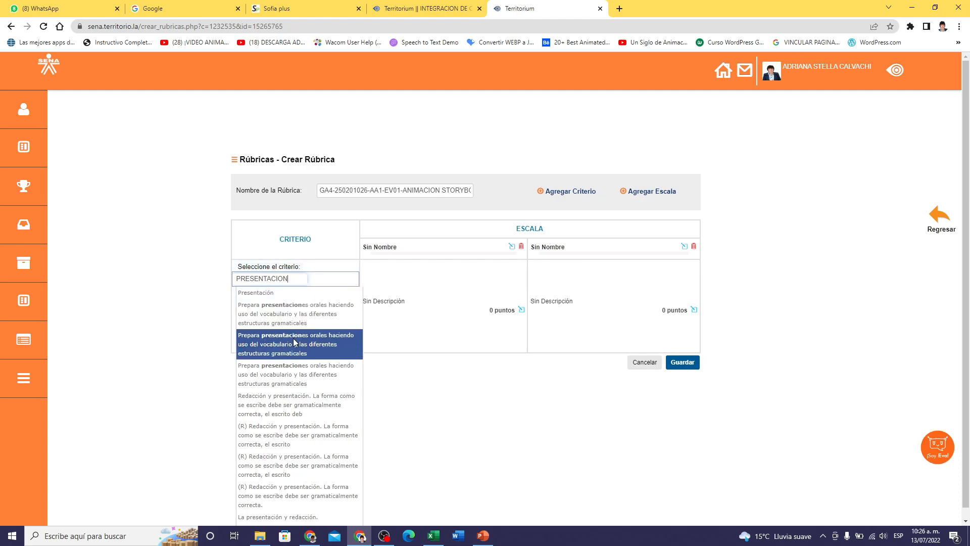
scroll(293, 338, "down", 1)
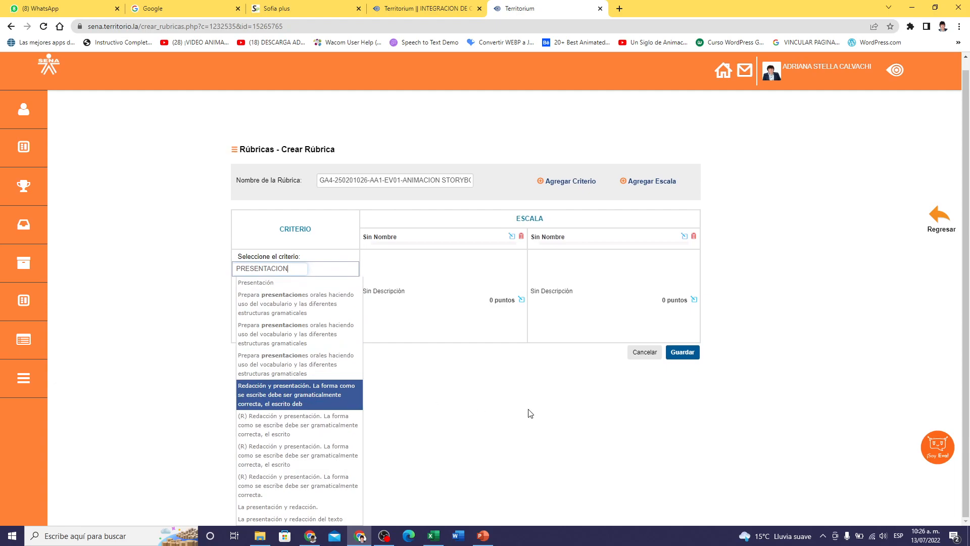
left_click(294, 268)
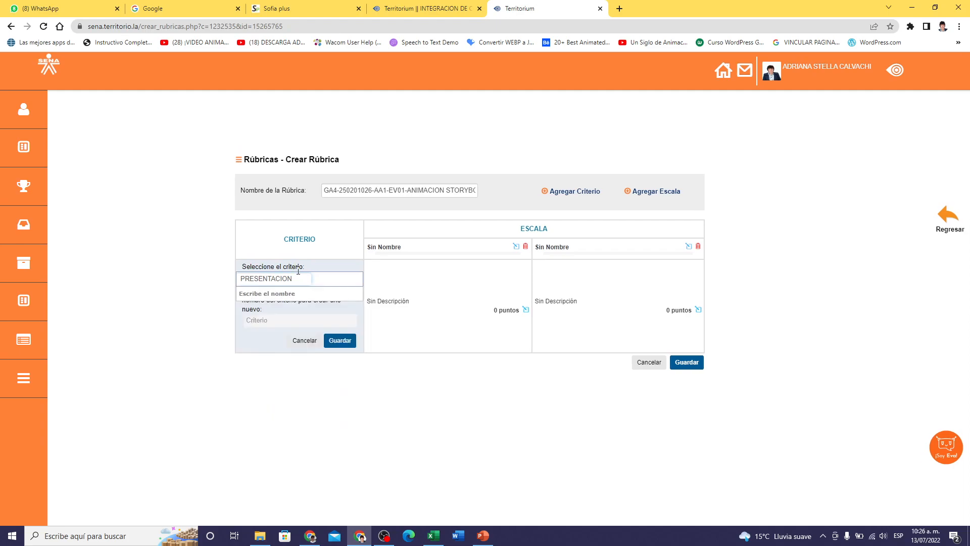
type("DE")
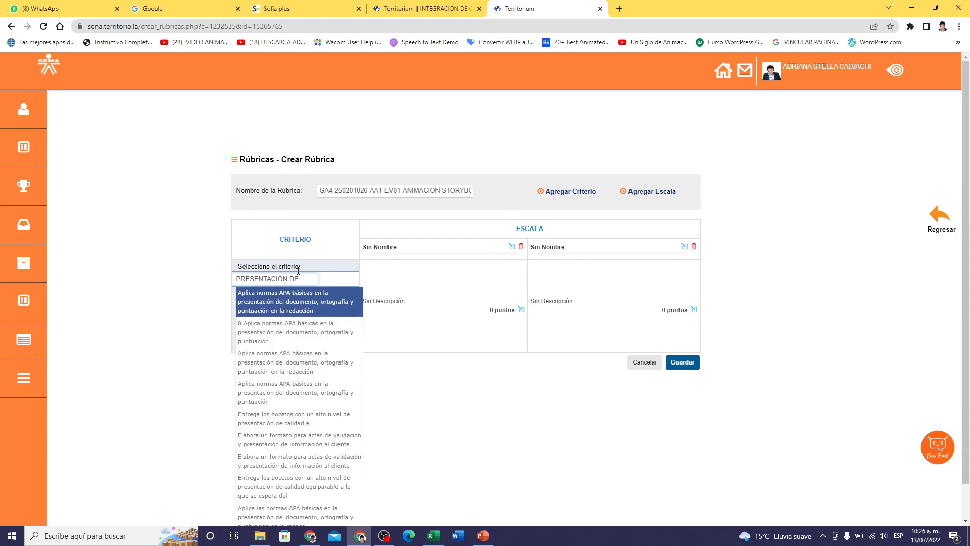
type(" LA")
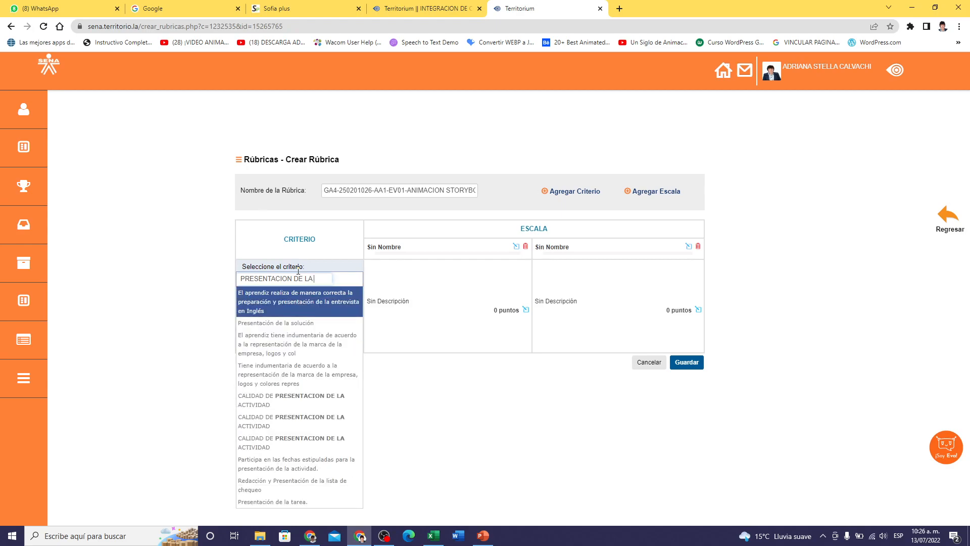
type(" IN")
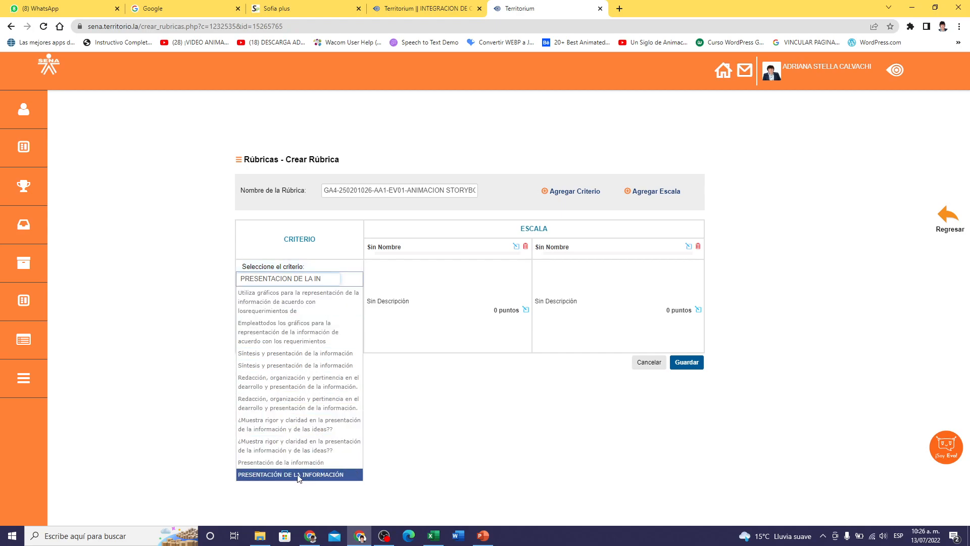
left_click(281, 475)
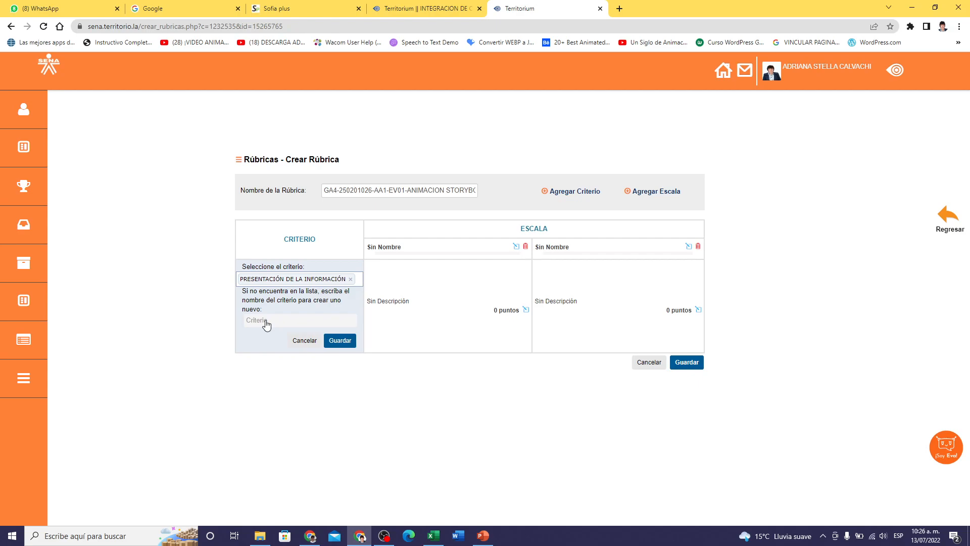
left_click(341, 341)
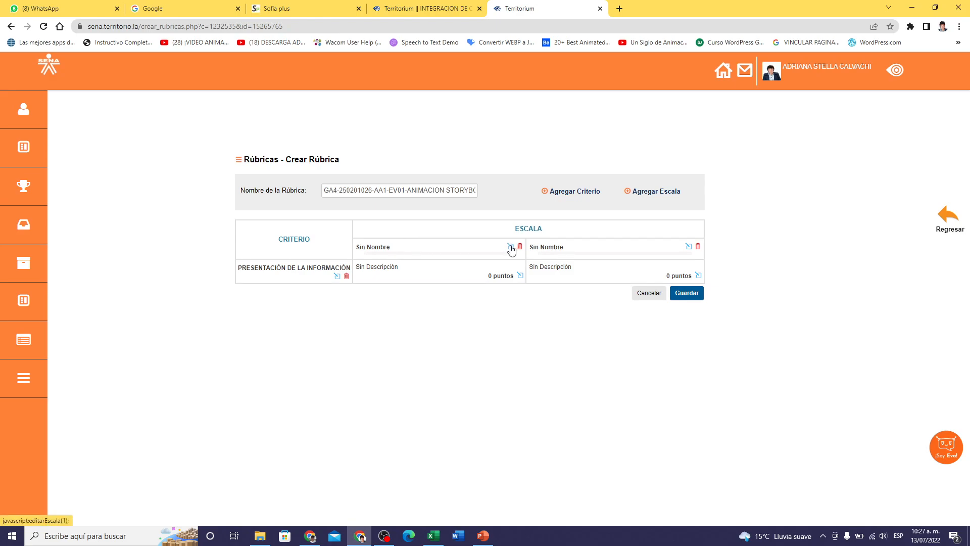
- Check the PDF's compliance columns, name the first scale "Cumple con la evidencia", give it bright green and save it
left_click(310, 535)
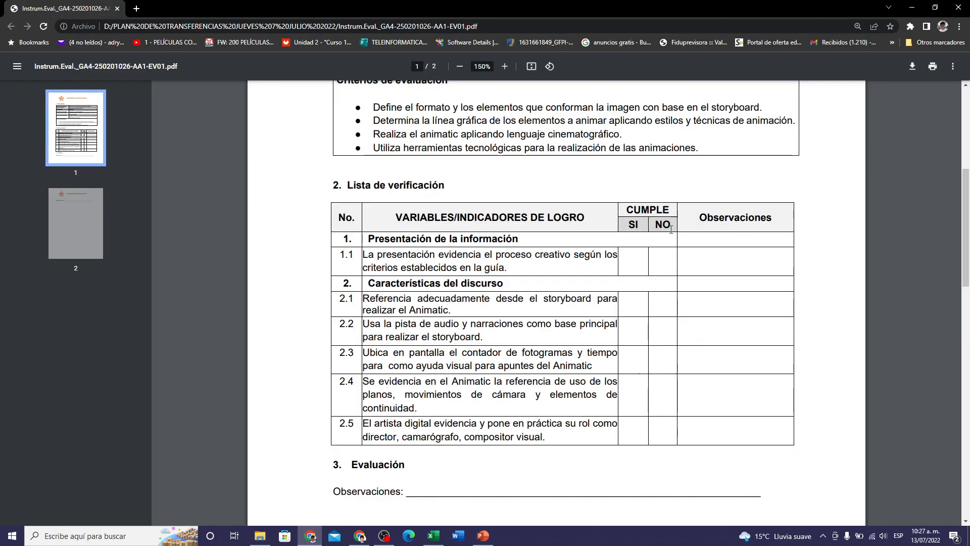
left_click(368, 539)
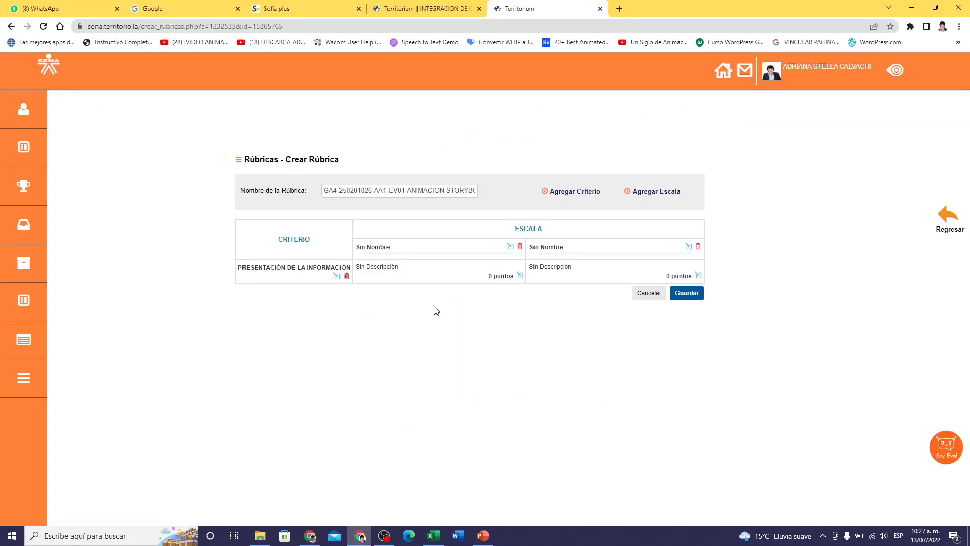
left_click(510, 247)
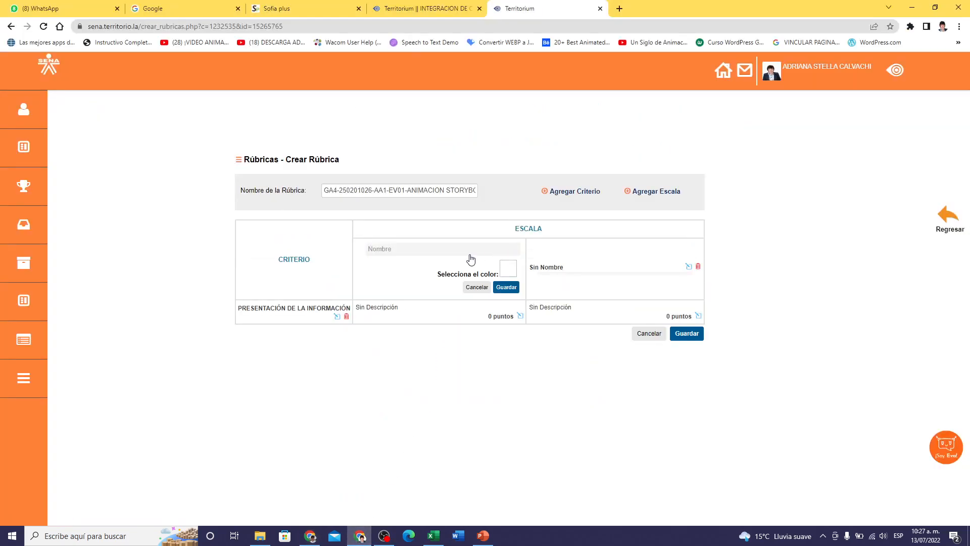
left_click(407, 252)
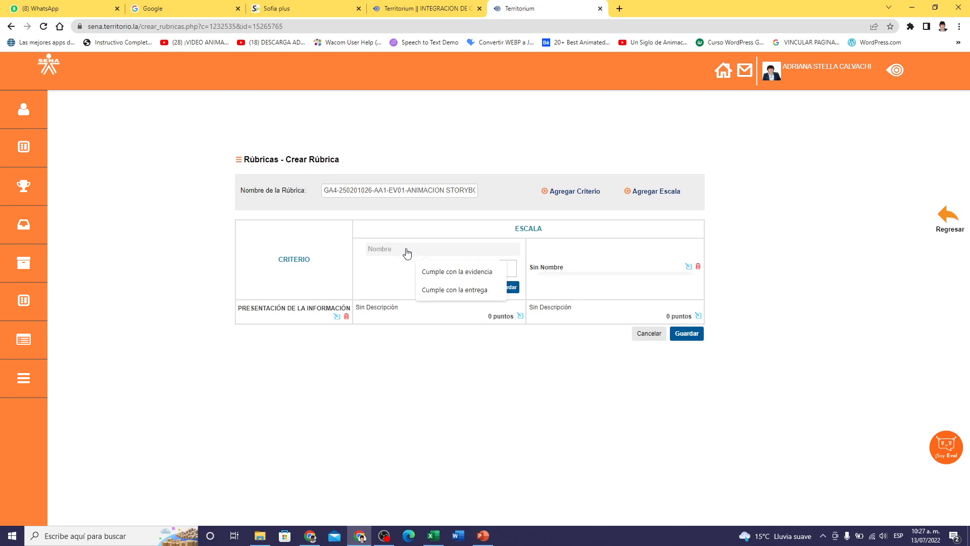
left_click(445, 275)
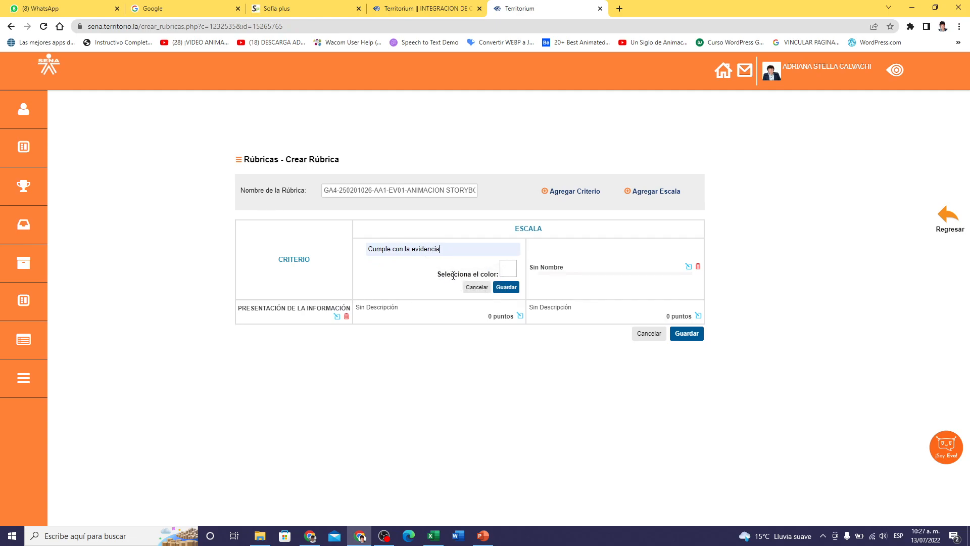
left_click(510, 270)
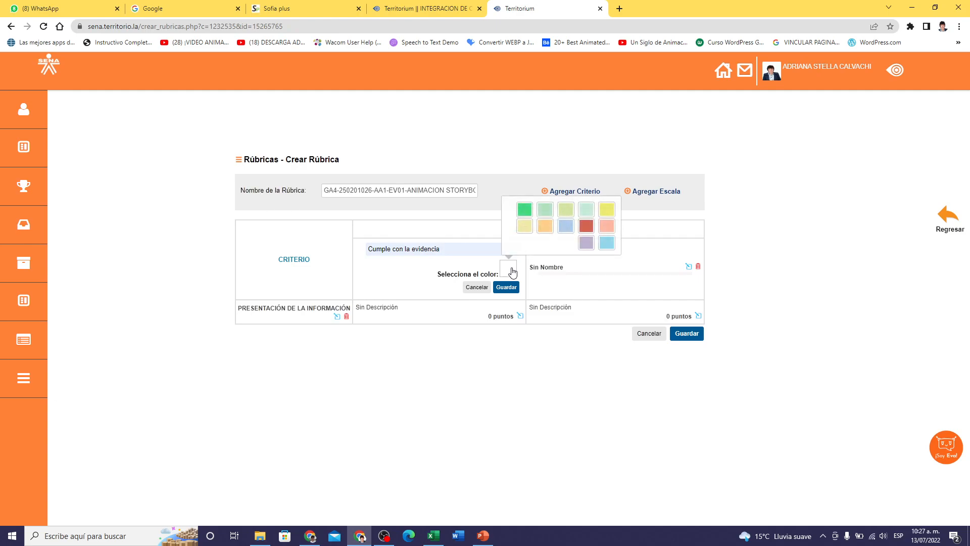
left_click(511, 272)
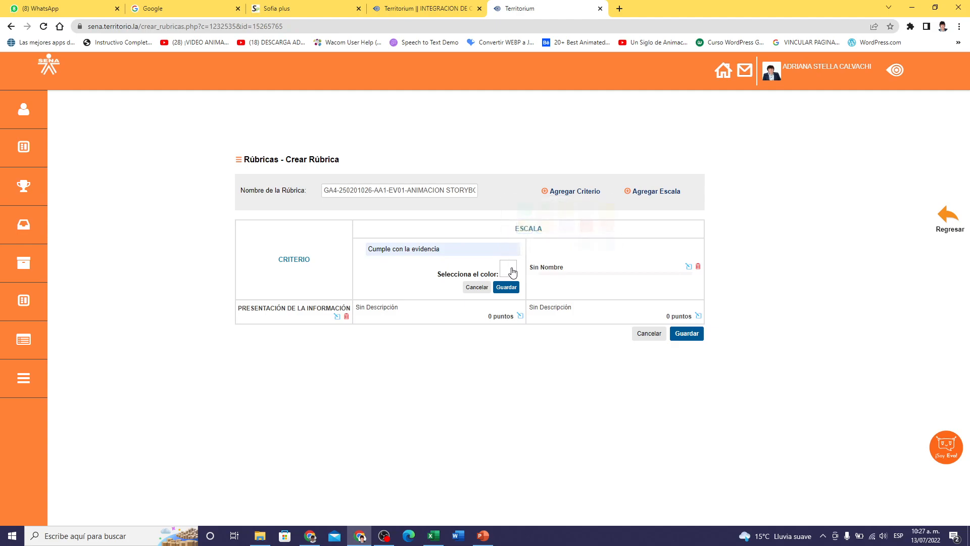
left_click(507, 271)
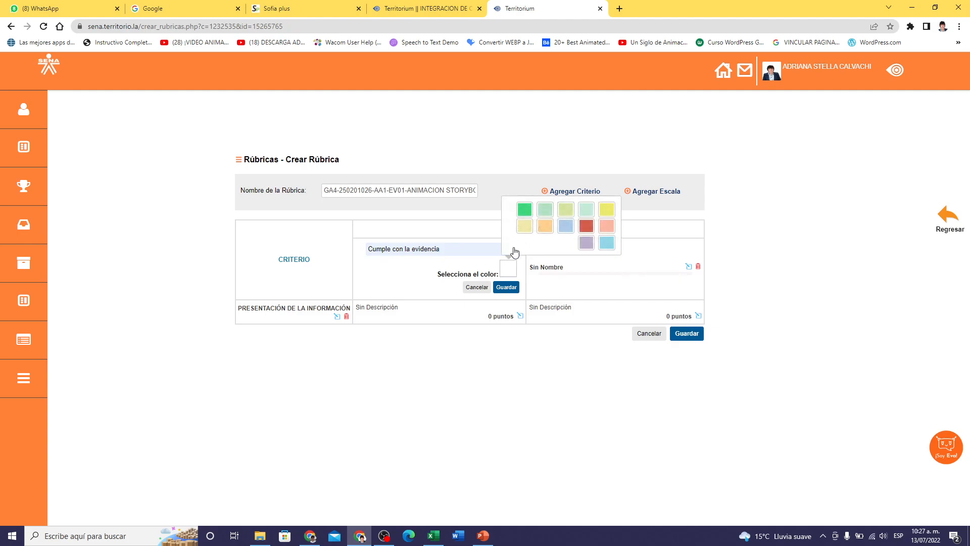
left_click(524, 208)
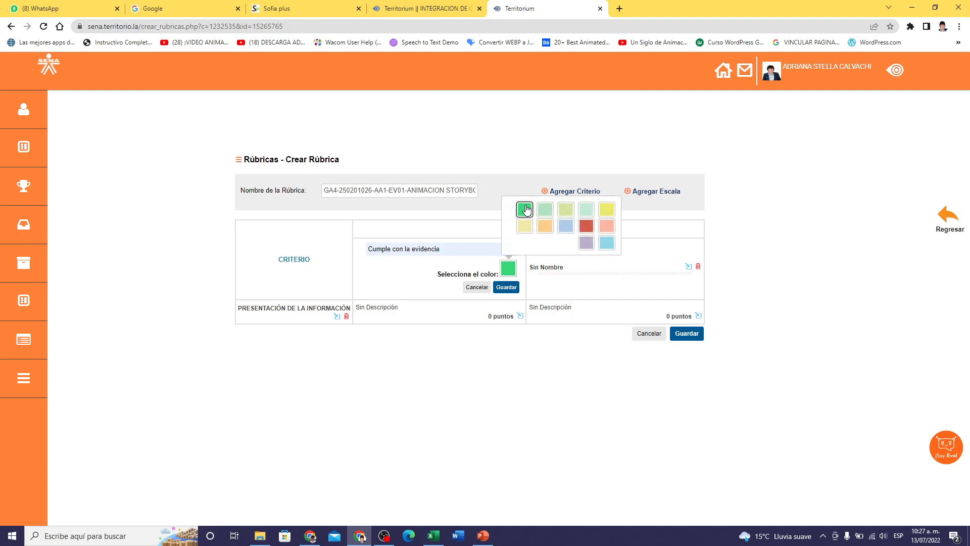
left_click(506, 287)
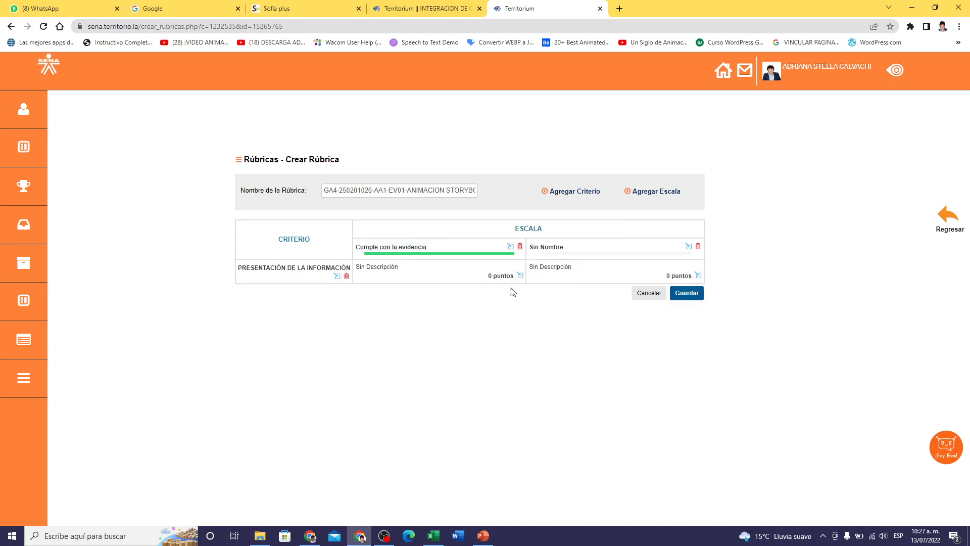
- Name the second scale "No cumple con la evidencia", give it the dark red colour and save it
left_click(689, 247)
left_click(564, 251)
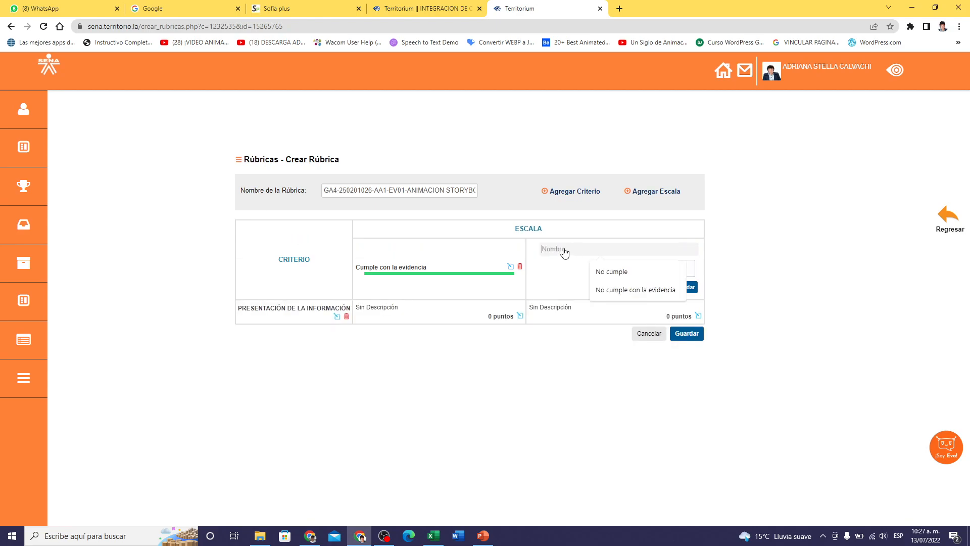
left_click(627, 290)
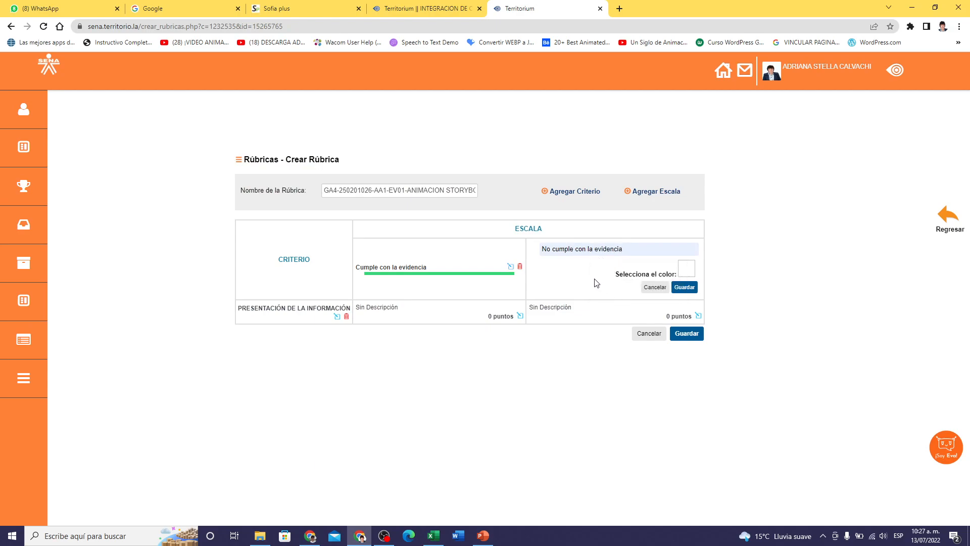
left_click(688, 270)
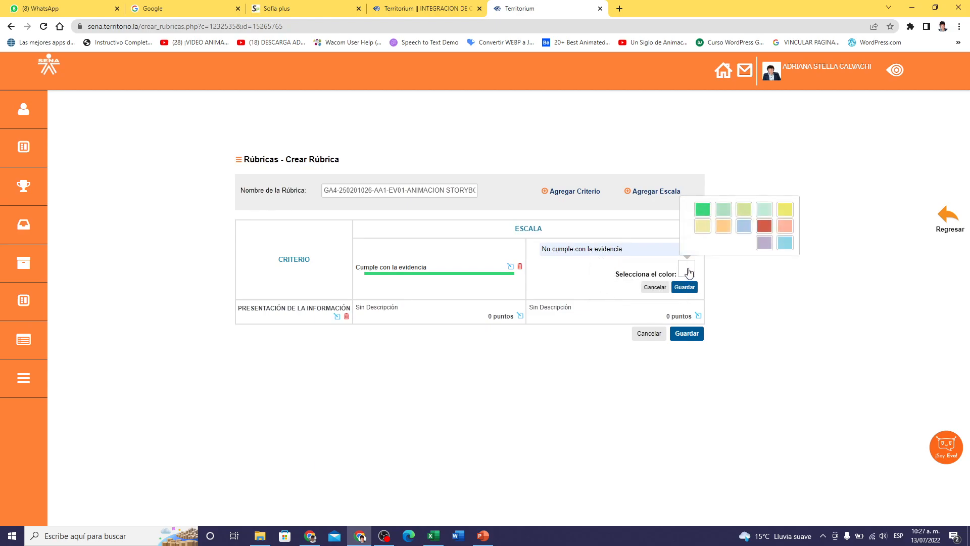
left_click(767, 230)
left_click(685, 287)
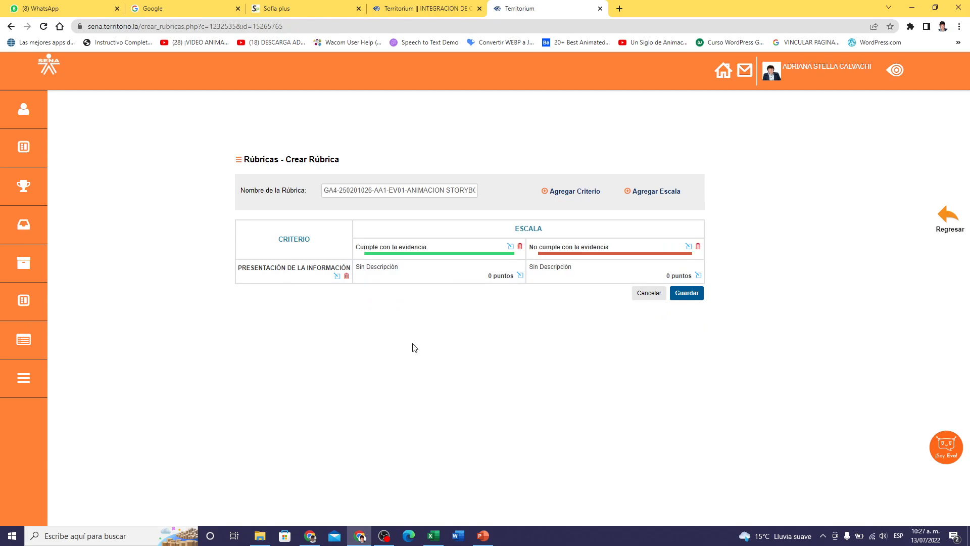
- Add a second criterion row and name it with the PDF's indicator 2.1, "Referencia adecuadamente desde el storyboard para realizar el Animatic."
left_click(310, 537)
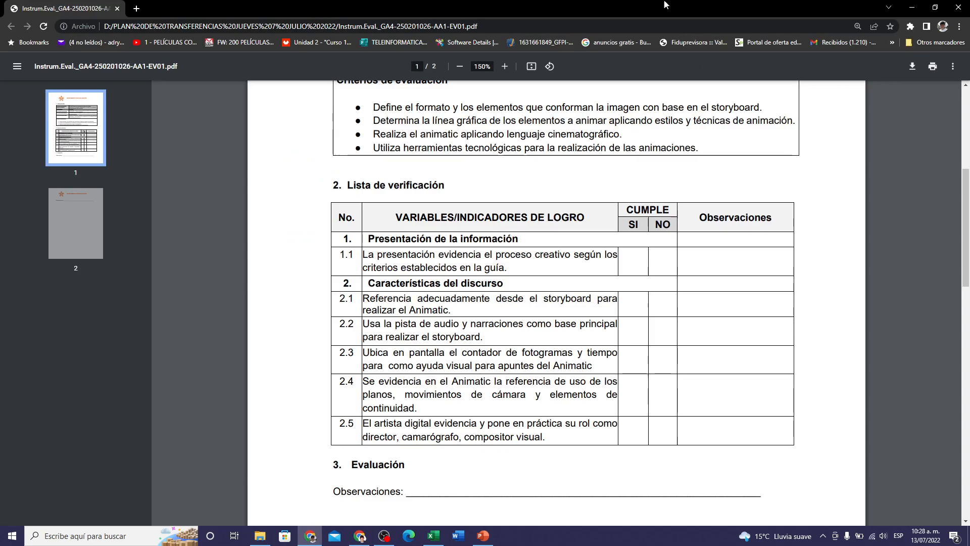
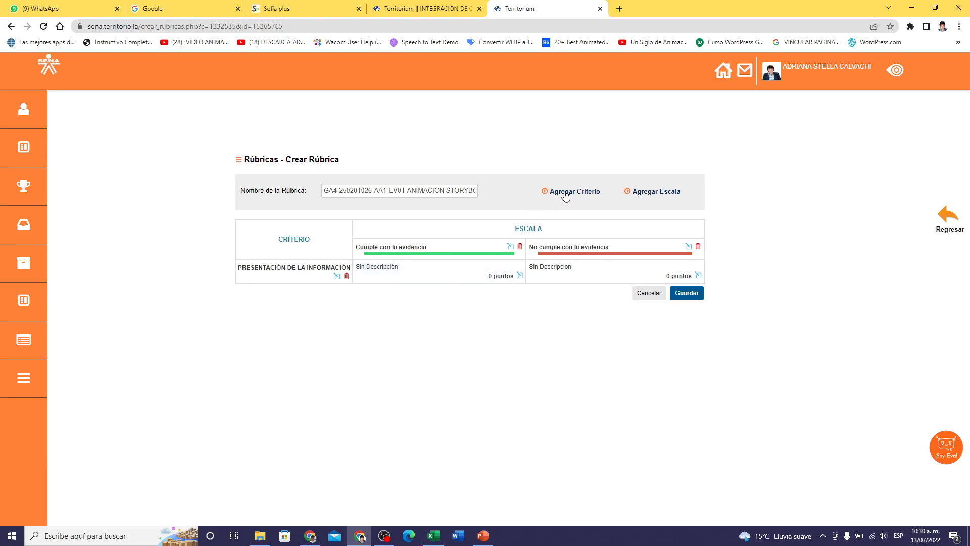
left_click(565, 196)
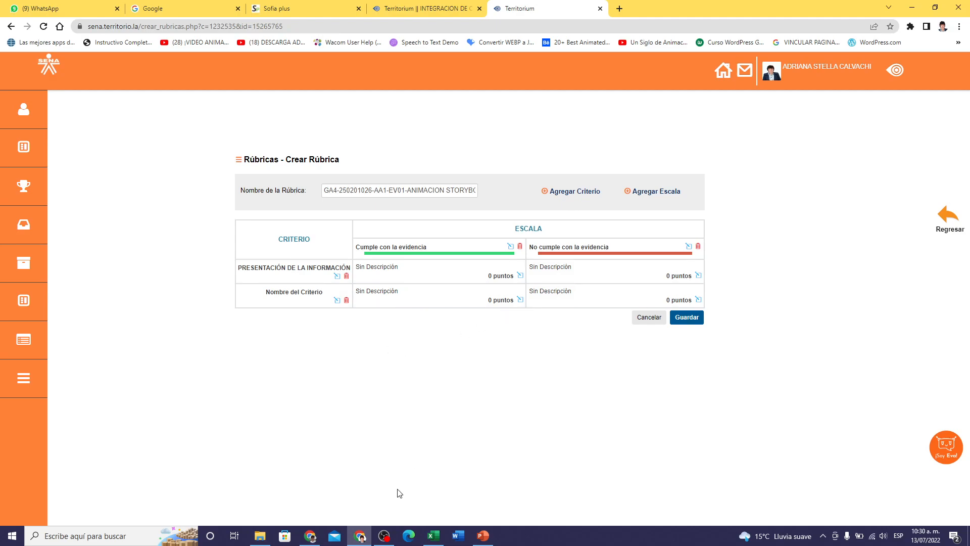
left_click(310, 538)
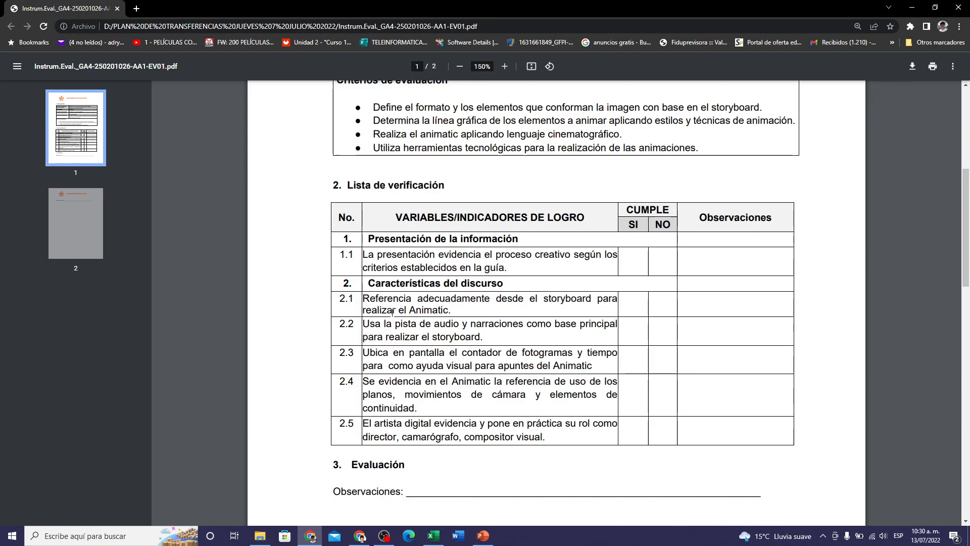
left_click_drag(451, 310, 365, 297)
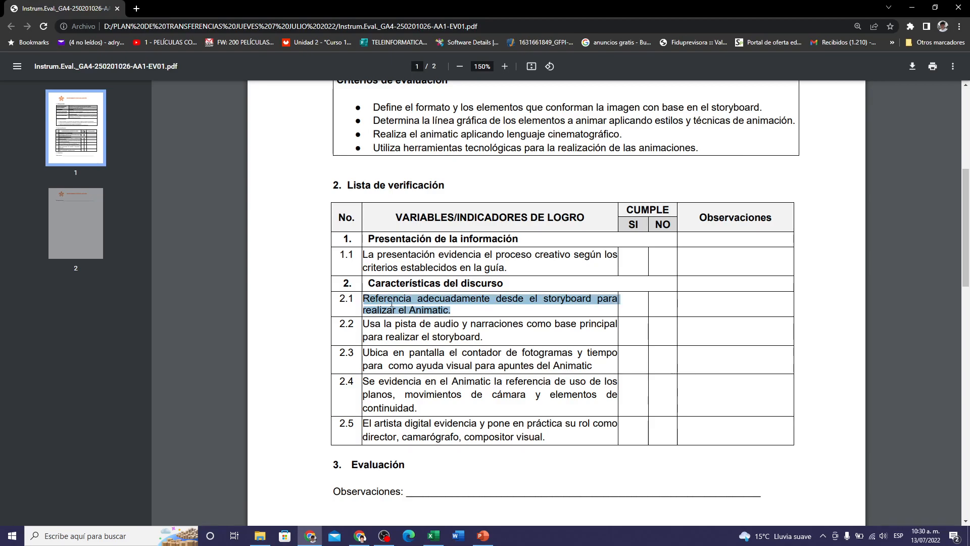
left_click(362, 537)
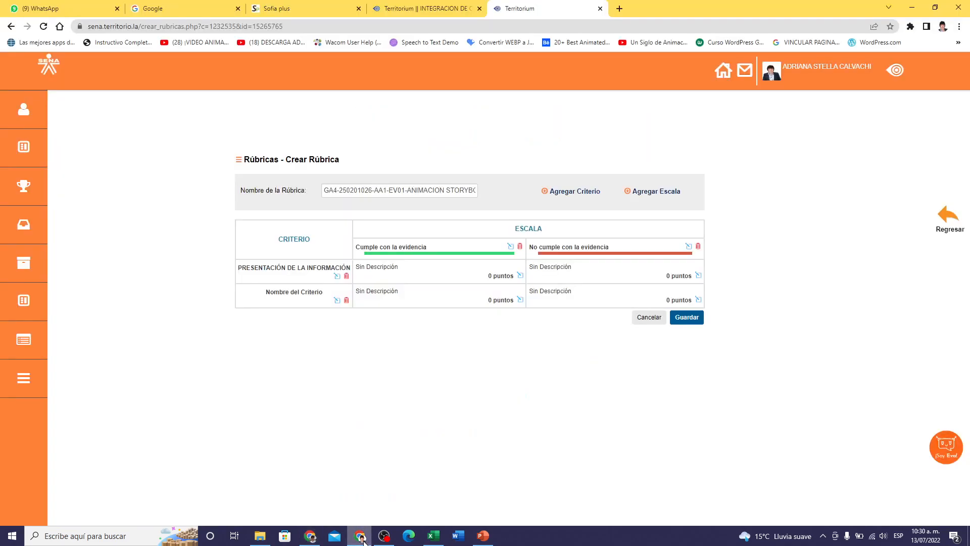
left_click(336, 301)
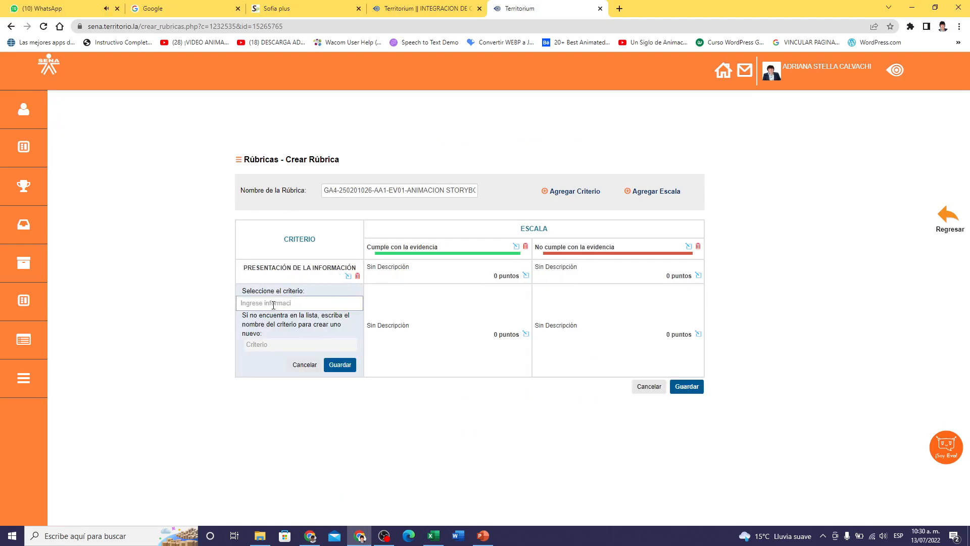
left_click(267, 348)
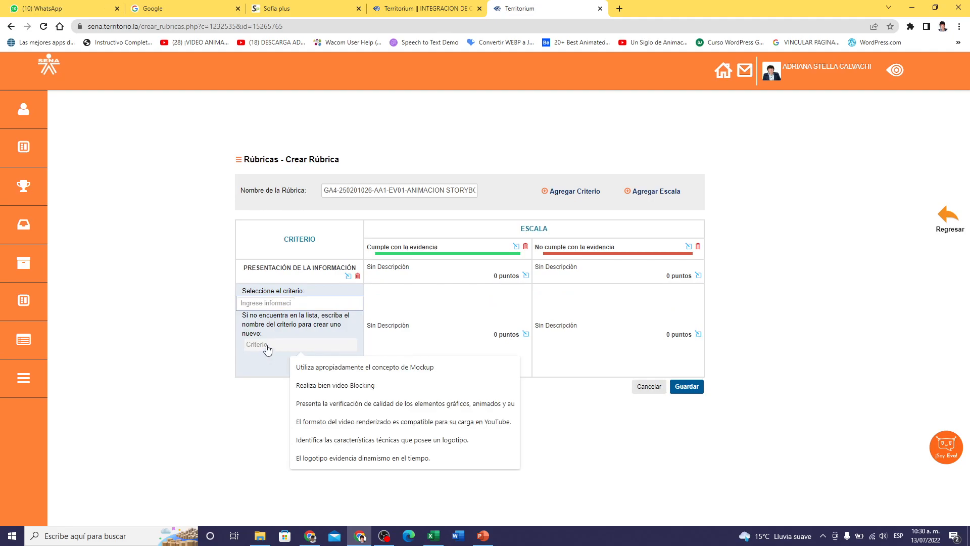
key("ctrl+v")
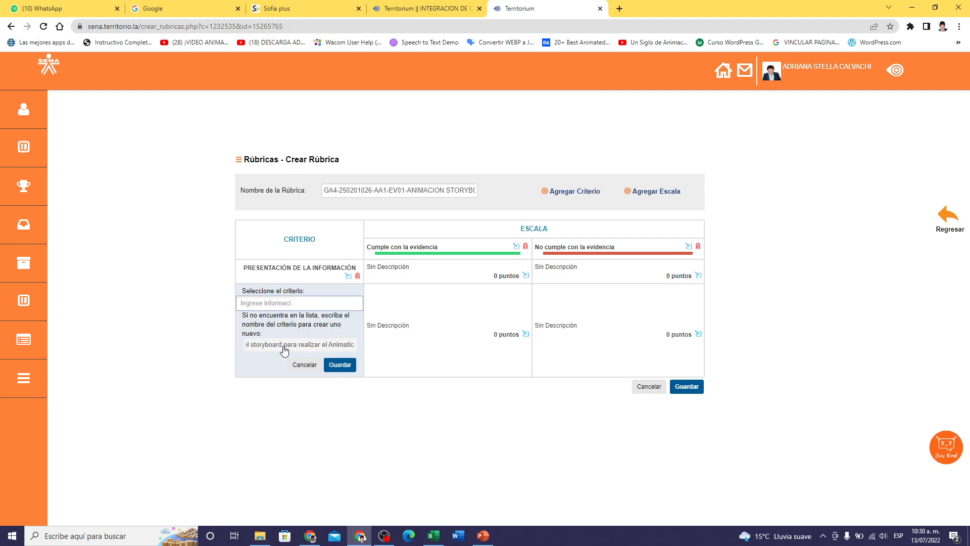
left_click(339, 364)
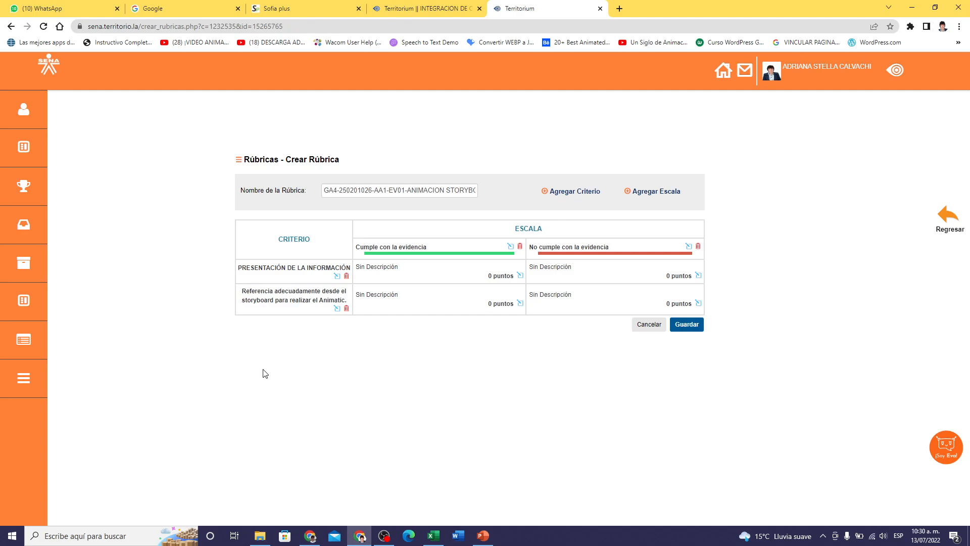
- Describe the second criterion's "Cumple con la evidencia" cell as "Si Cumple" and try to save it without points
left_click(520, 303)
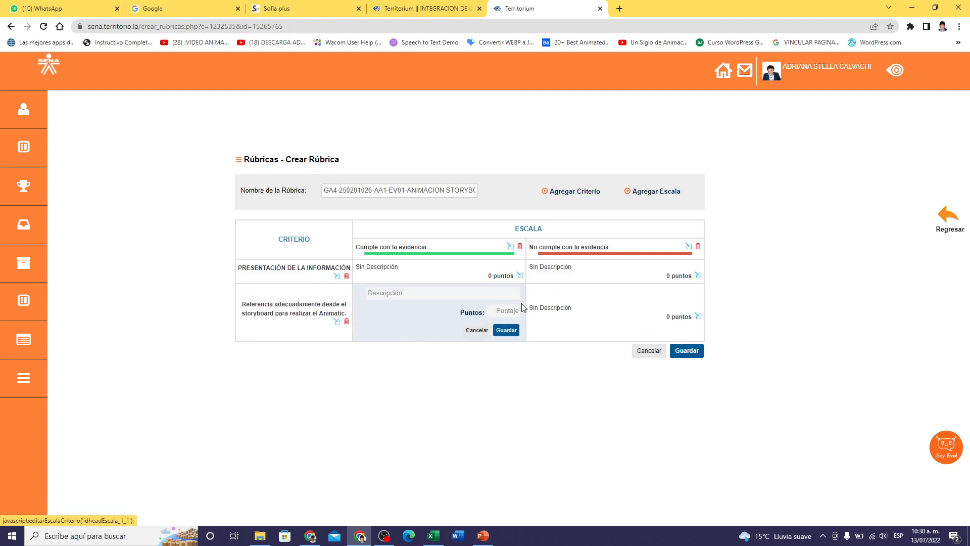
left_click(447, 298)
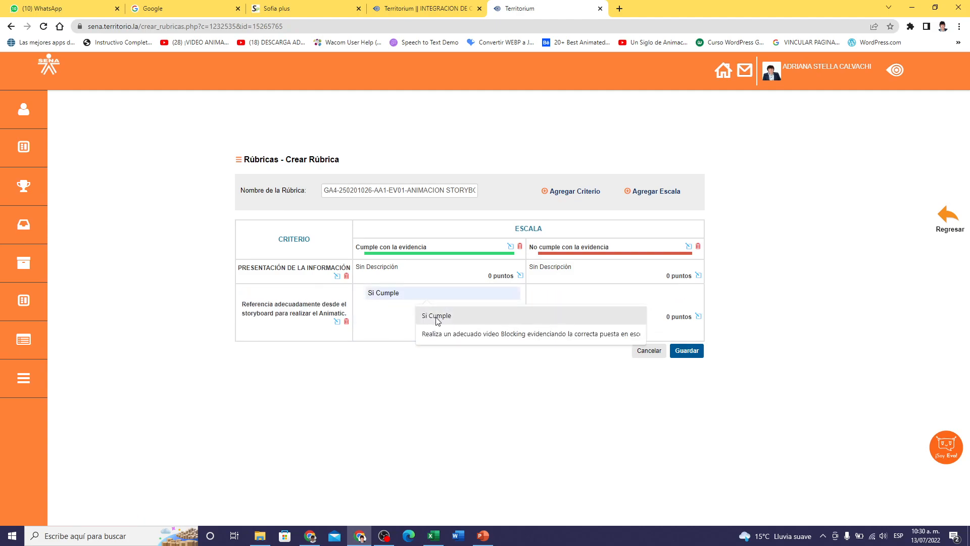
left_click(437, 316)
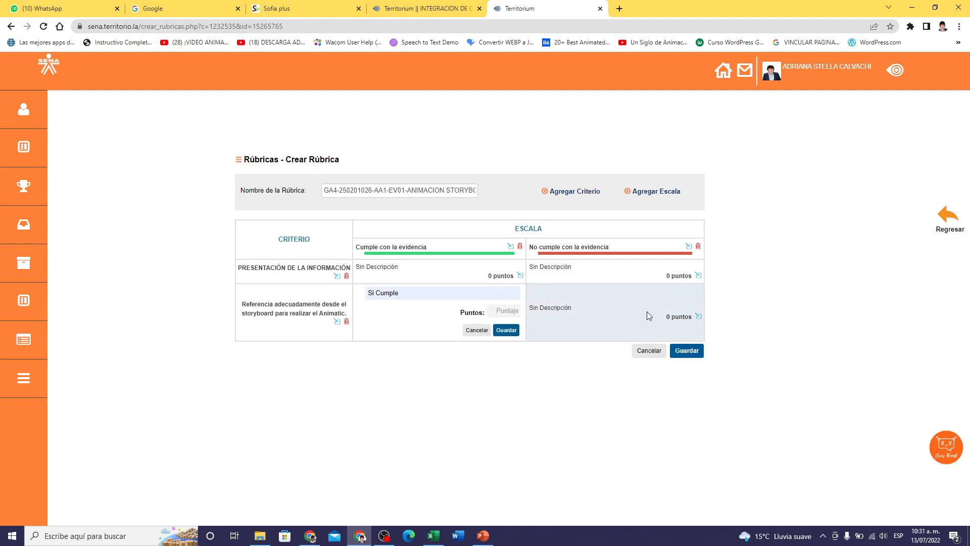
left_click(506, 330)
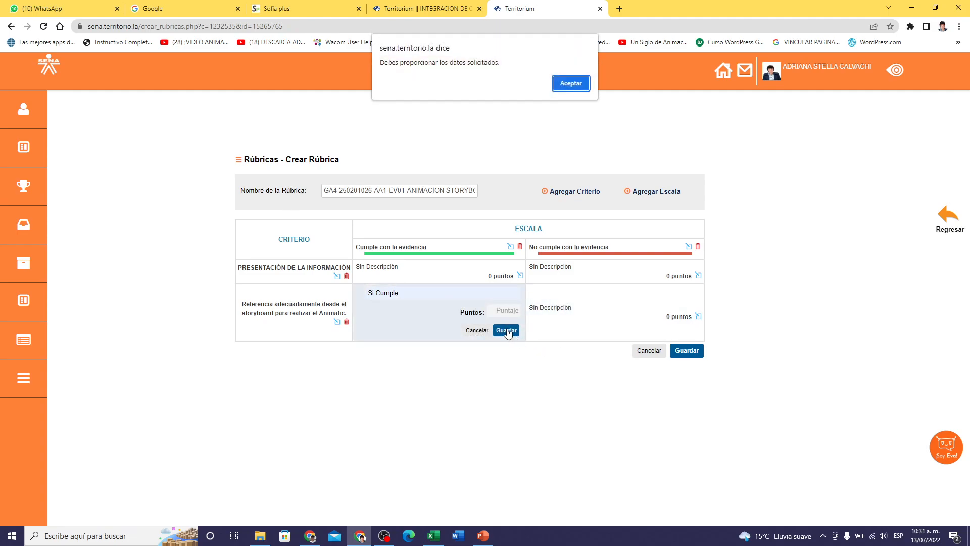
left_click(570, 84)
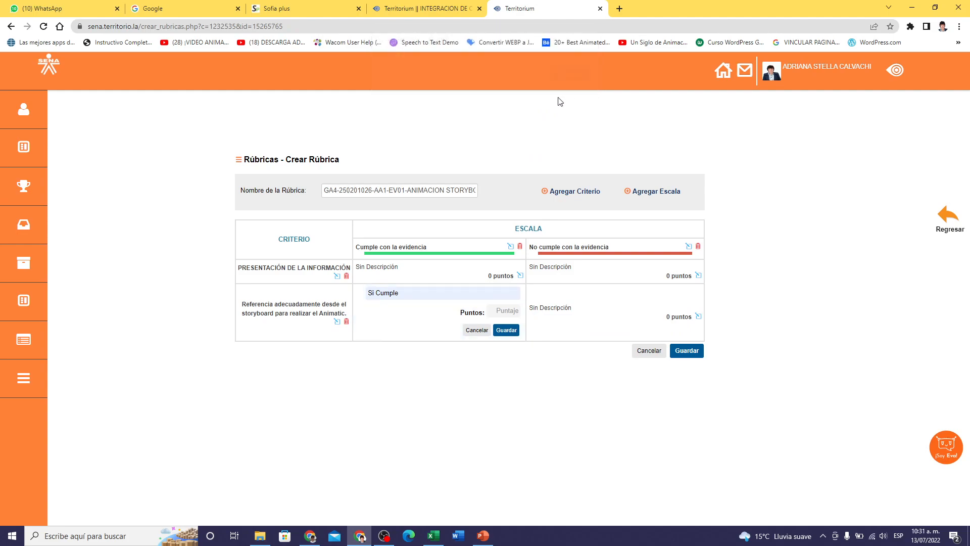
left_click(506, 313)
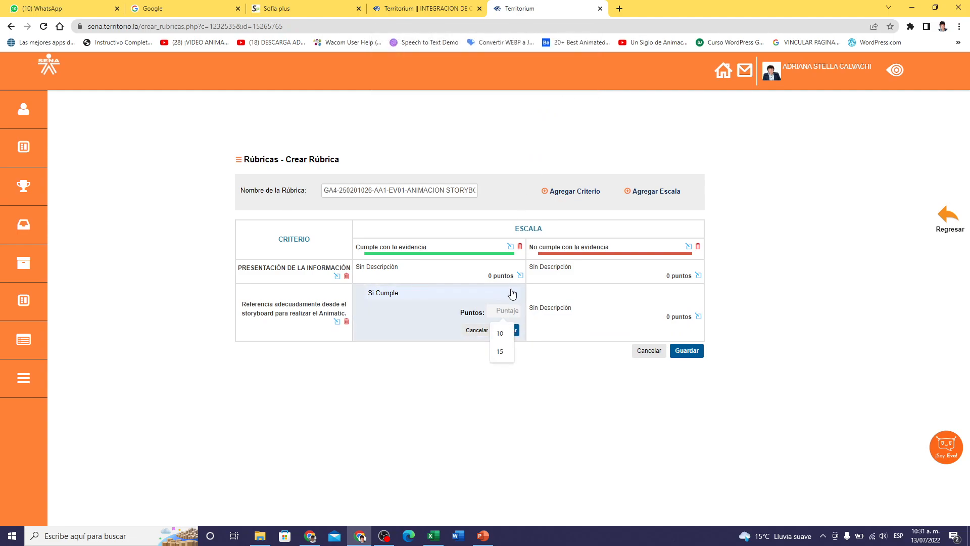
- Set the PRESENTACIÓN DE LA INFORMACIÓN criterion's "Cumple con la evidencia" score to 10 points and try to save it without a description
left_click(519, 275)
left_click(504, 292)
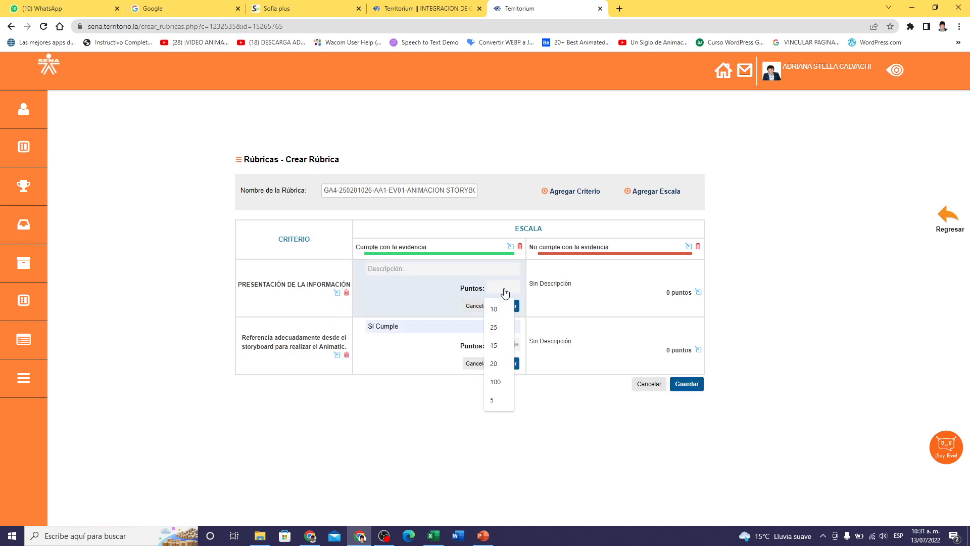
left_click(494, 309)
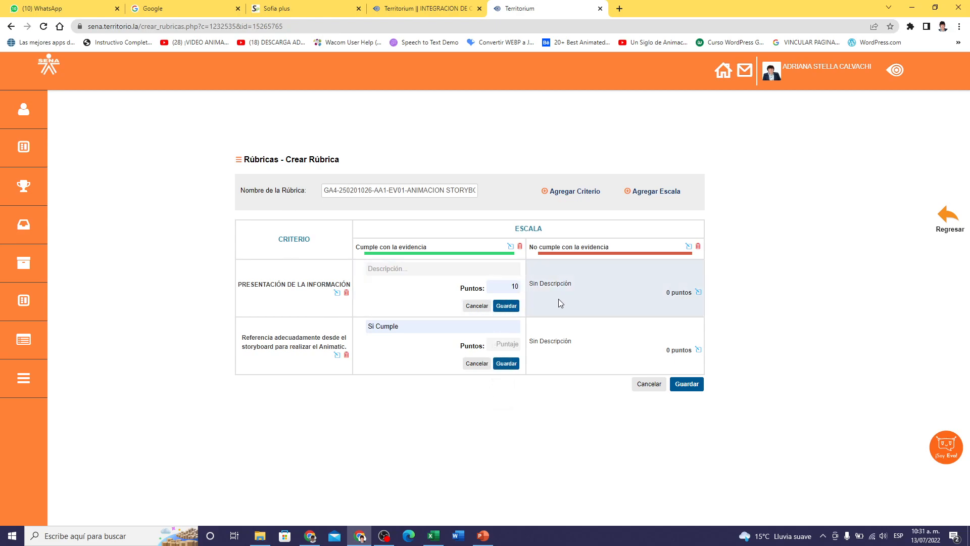
left_click(506, 306)
left_click(568, 82)
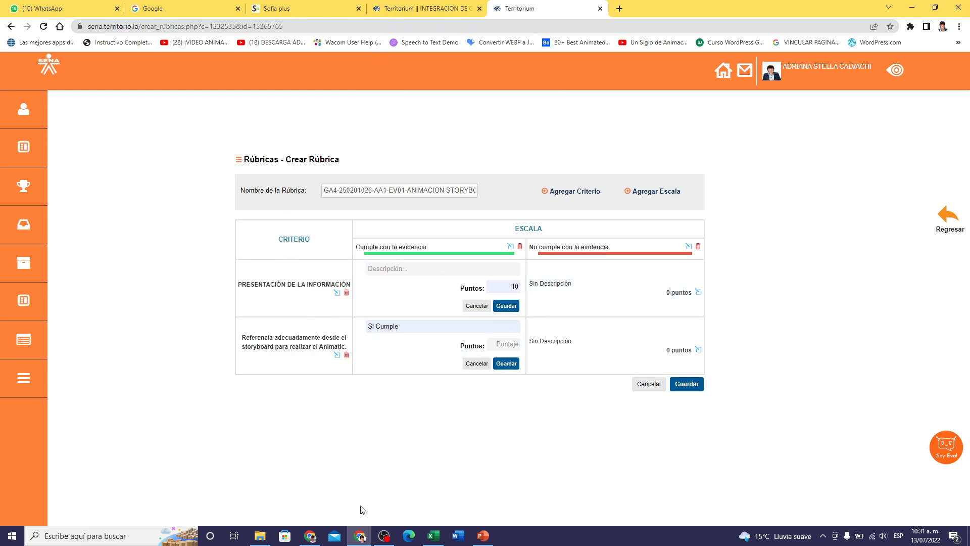
- Copy the PDF's indicator 1.1 as the description of the first criterion's "Cumple con la evidencia" cell and save the cell
left_click(314, 538)
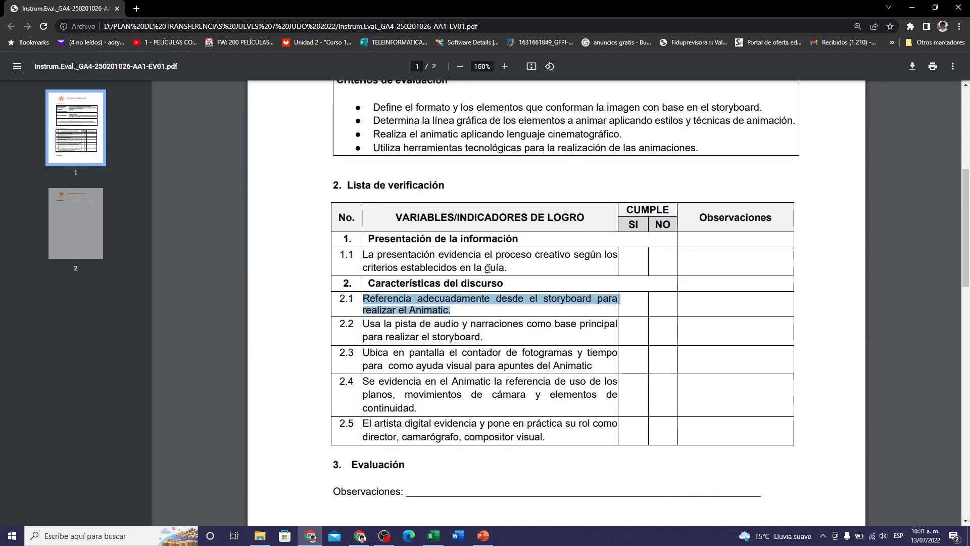
left_click_drag(514, 268, 365, 254)
key("ctrl+c")
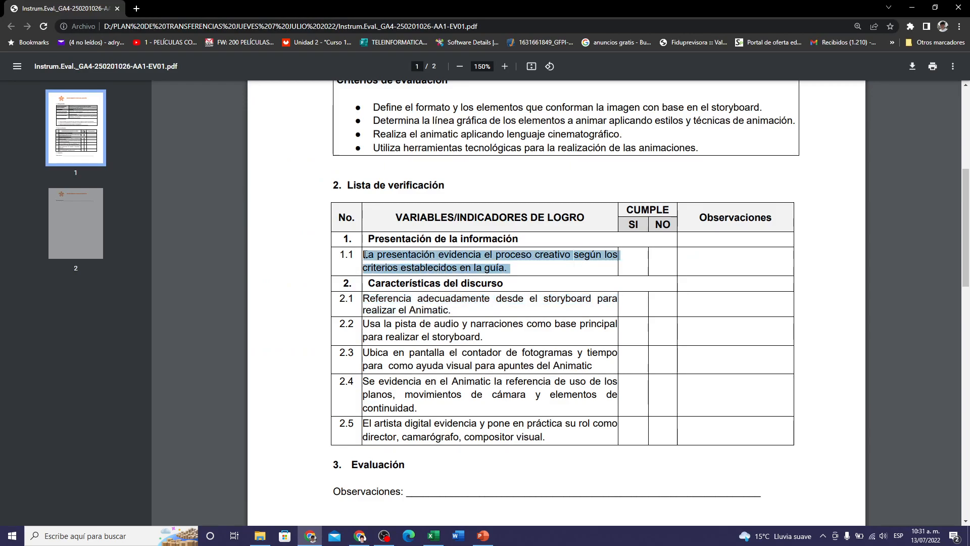
left_click(359, 536)
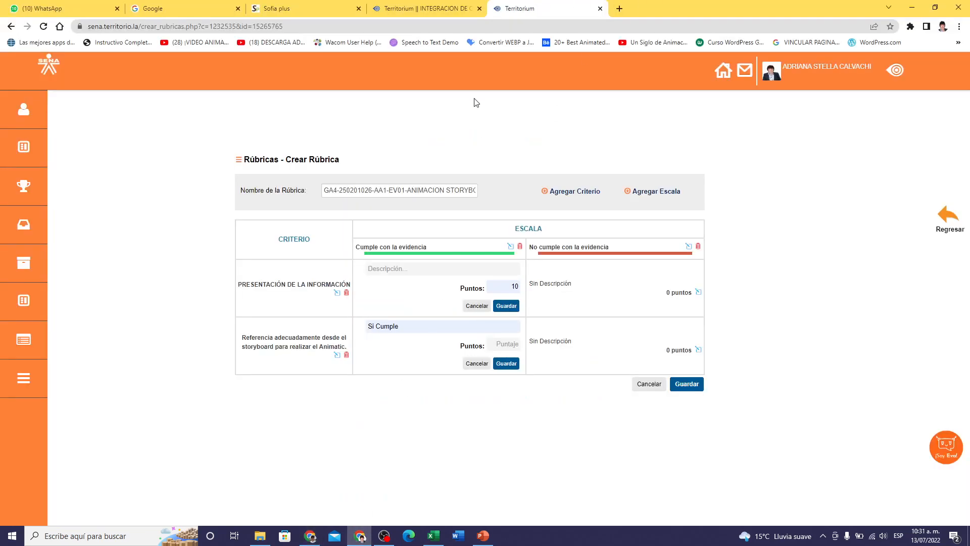
left_click(407, 274)
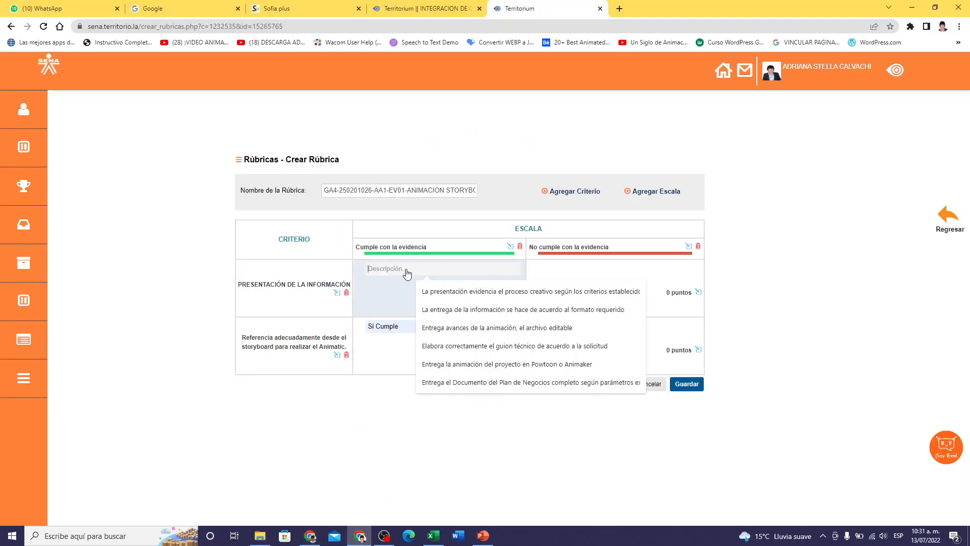
key("ctrl+v")
left_click(509, 307)
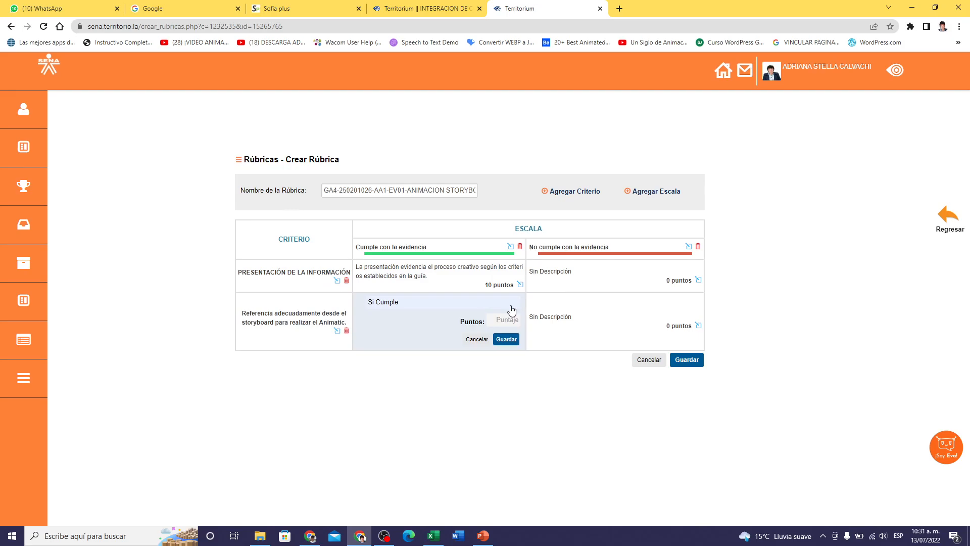
- Fill the first criterion's "No cumple con la evidencia" cell with "No entrega la evidencia" and 0 points, and save it
left_click(698, 280)
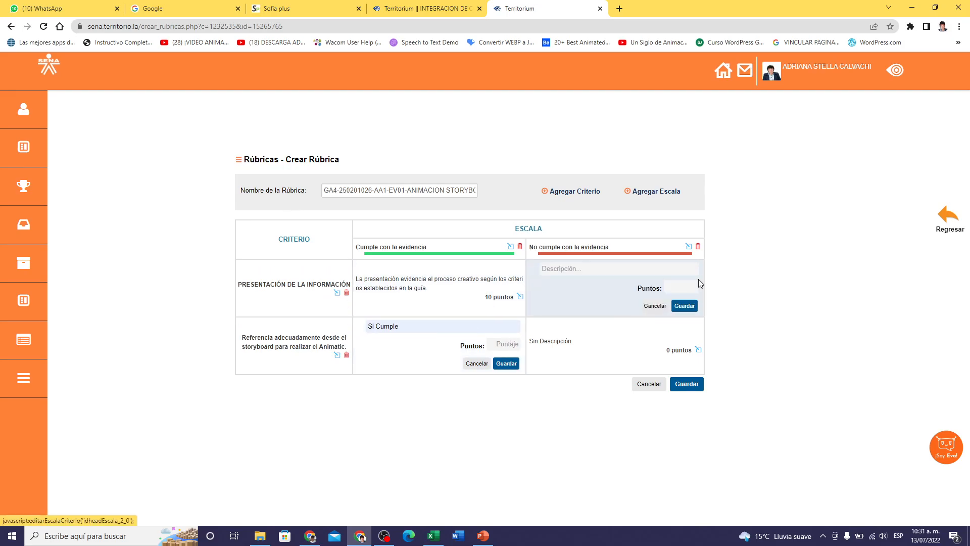
left_click(609, 269)
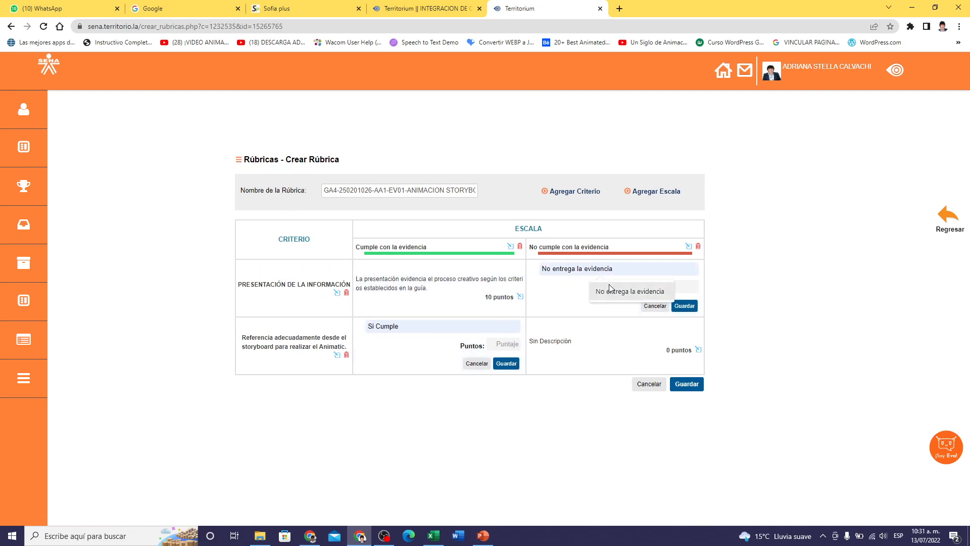
left_click(609, 291)
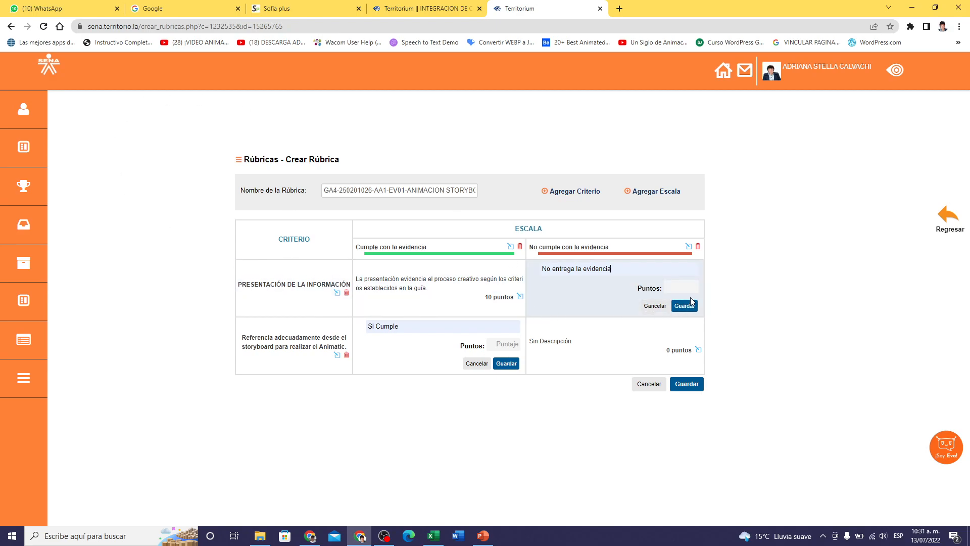
left_click(679, 286)
type("0")
left_click(685, 306)
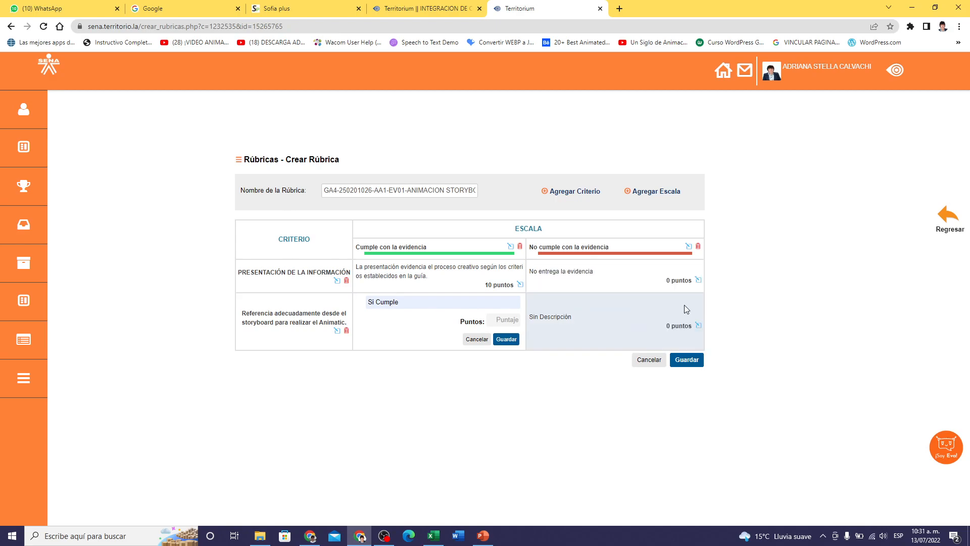
- Set the second criterion's "Cumple con la evidencia" score to 10 points and save the cell
left_click(504, 320)
type("10")
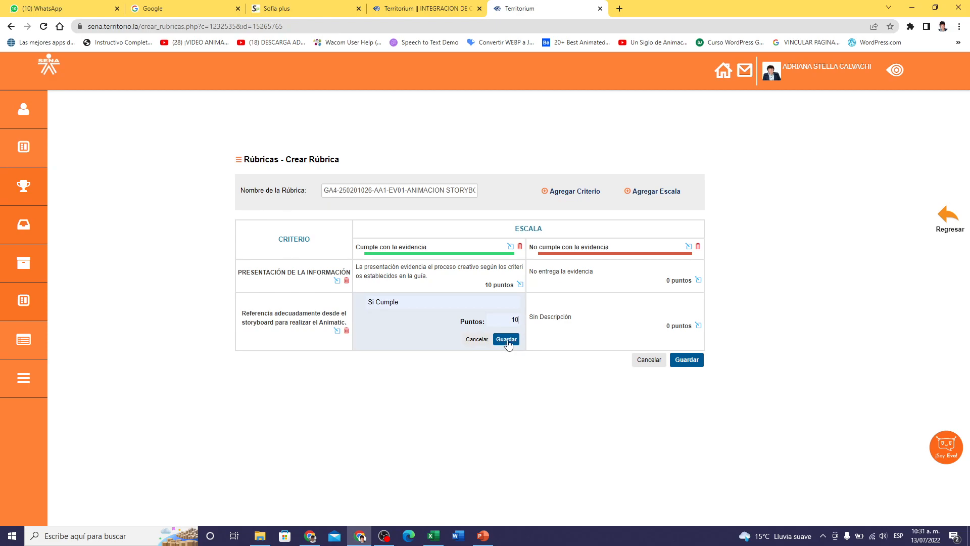
left_click(506, 339)
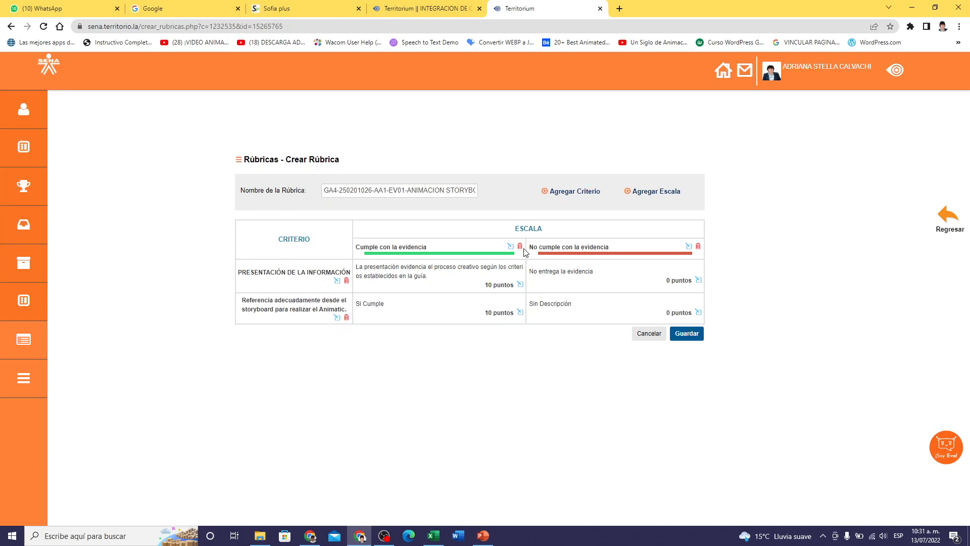
- Fill the second criterion's "No cumple con la evidencia" cell with "No Cumple" and 0 points, and save it
left_click(698, 311)
left_click(575, 303)
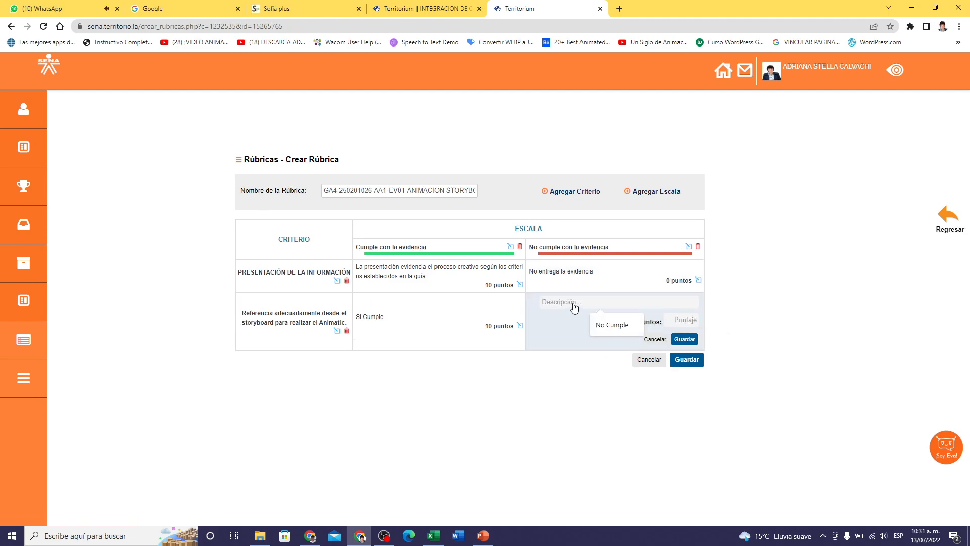
left_click(611, 325)
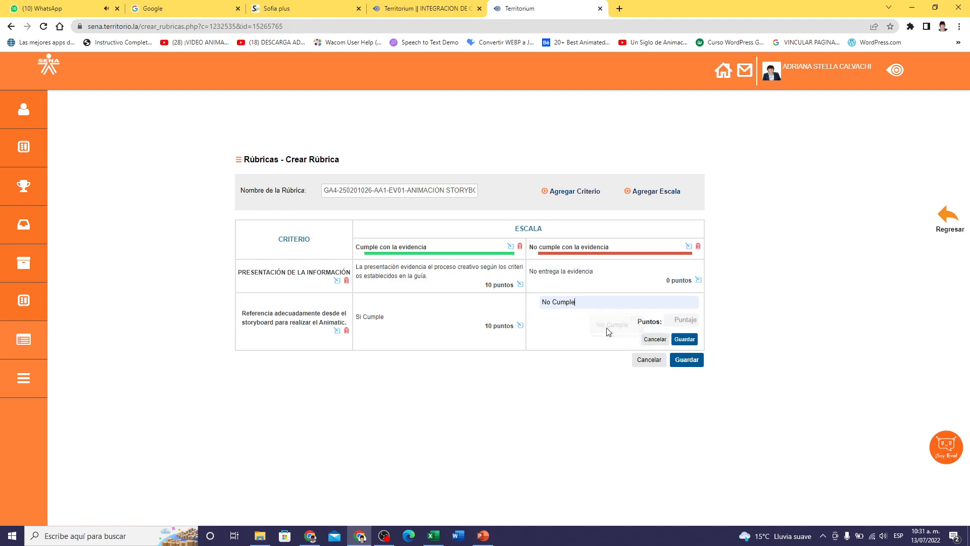
left_click(688, 321)
left_click(682, 343)
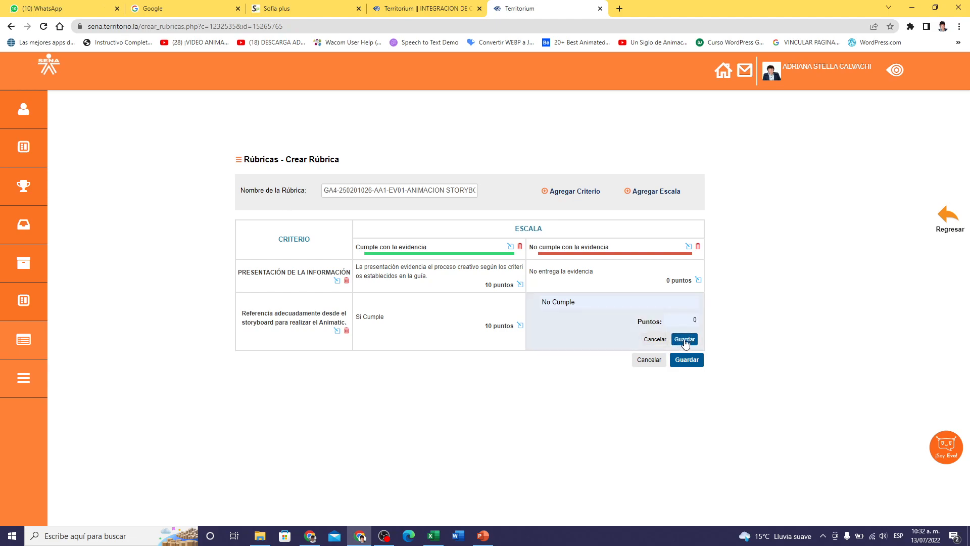
left_click(685, 340)
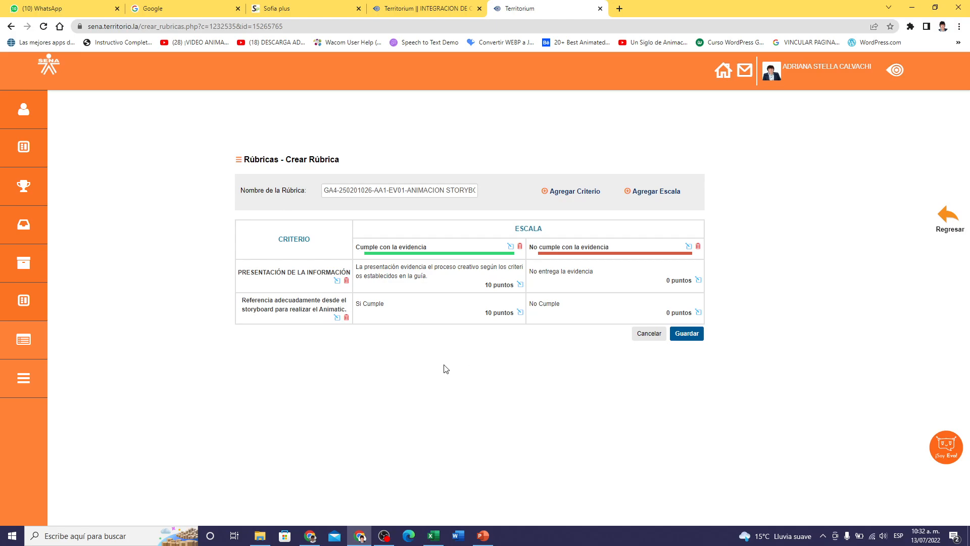
- Add a third criterion to the rubric, name it with indicator 2.2 copied from the evaluation PDF, and save the name
left_click(571, 196)
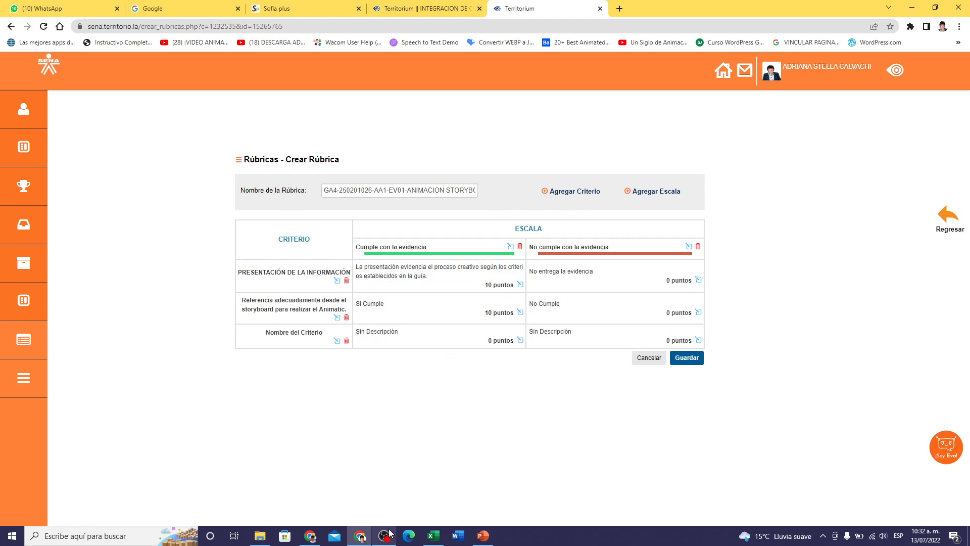
left_click(305, 540)
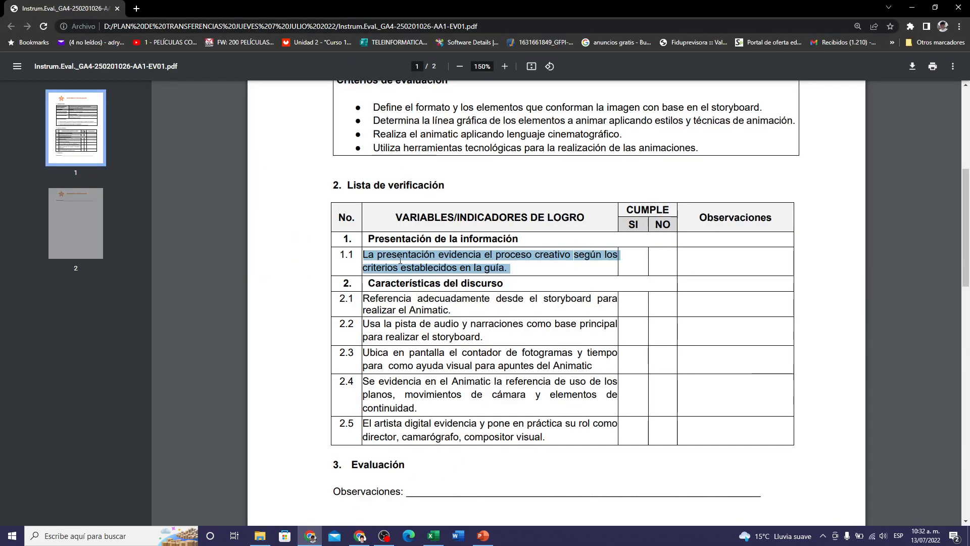
left_click(399, 304)
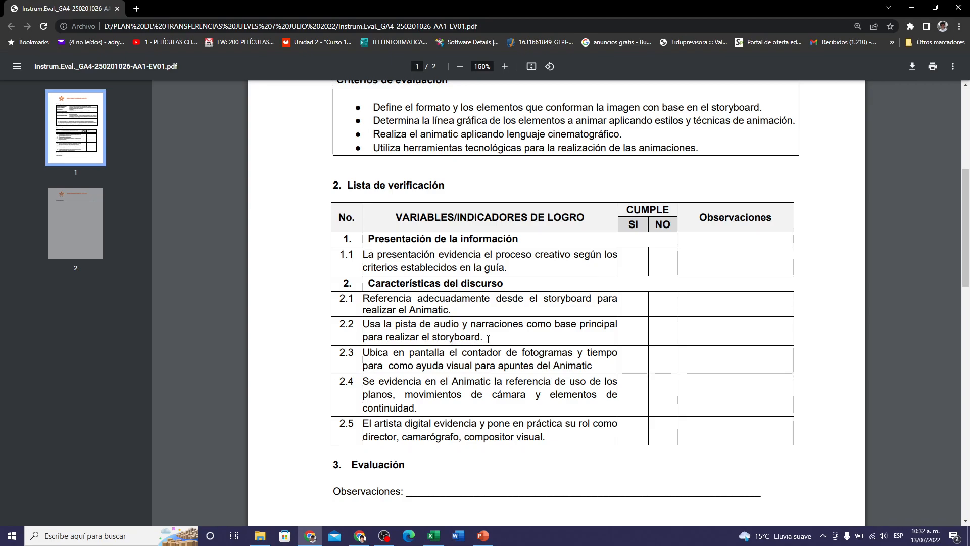
left_click_drag(486, 337, 368, 324)
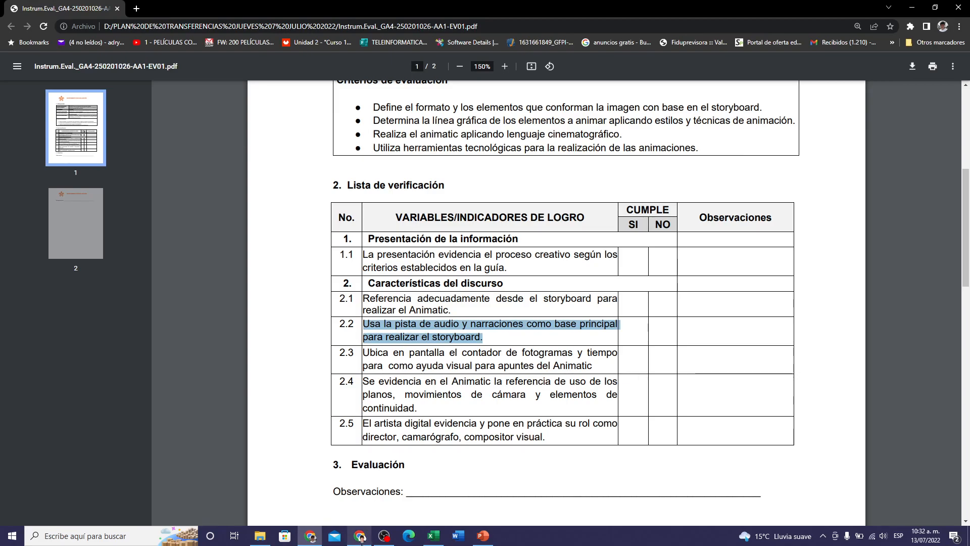
left_click(360, 536)
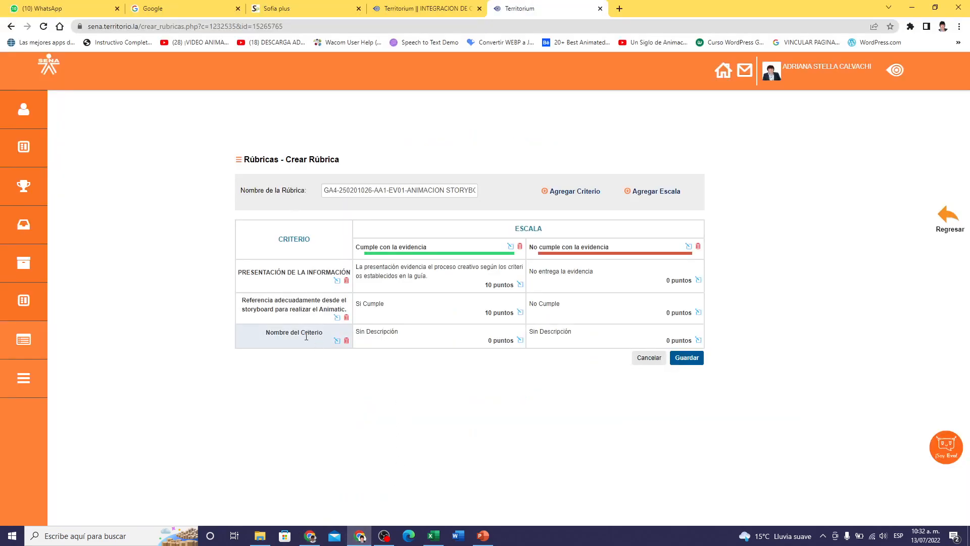
left_click(337, 341)
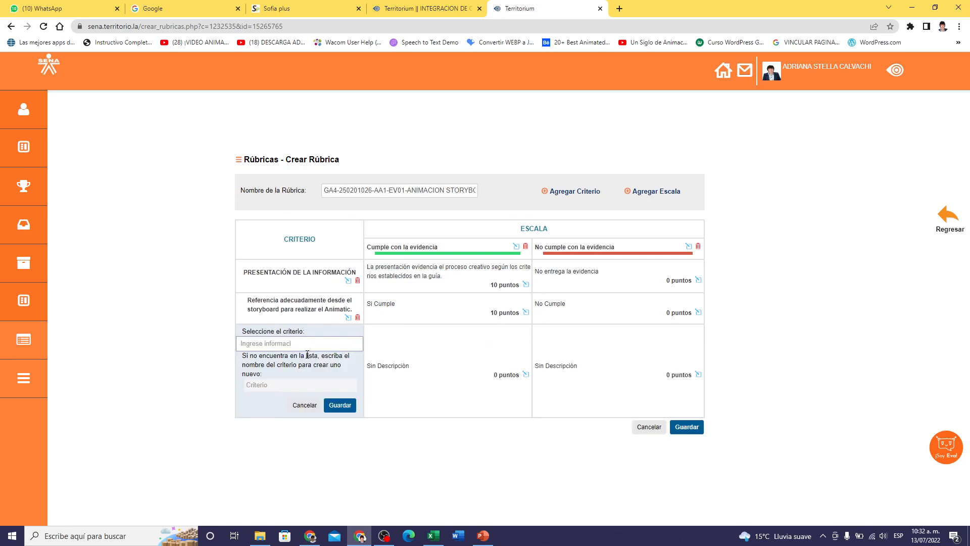
left_click(255, 387)
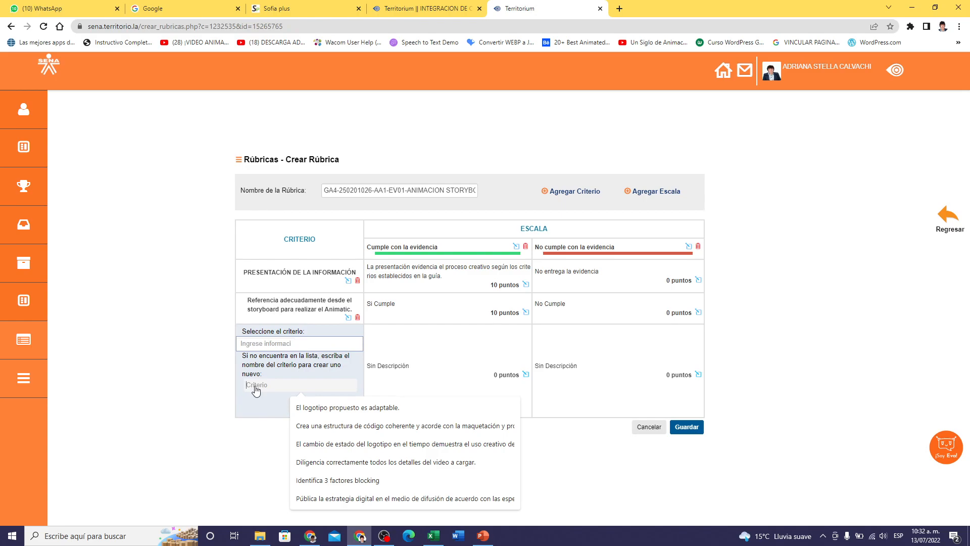
key("ctrl+v")
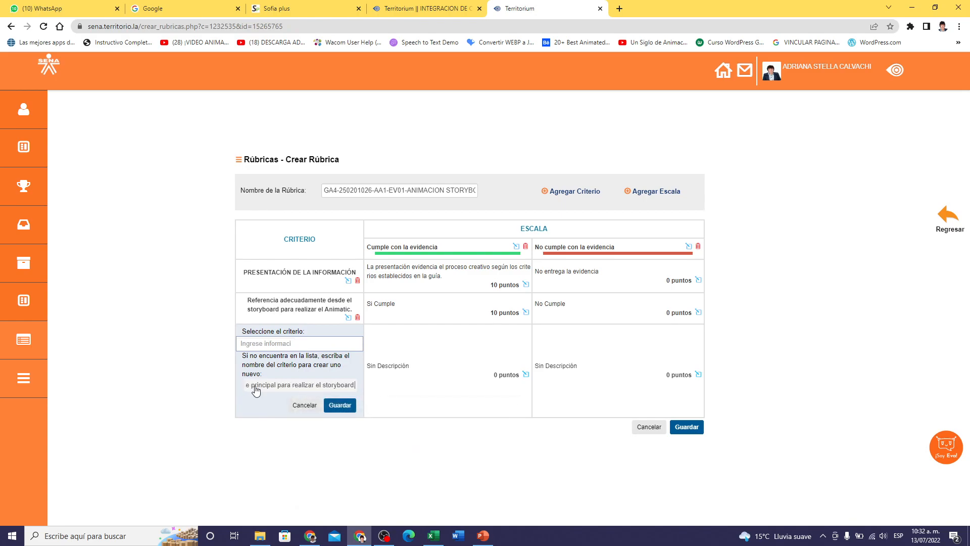
left_click(346, 411)
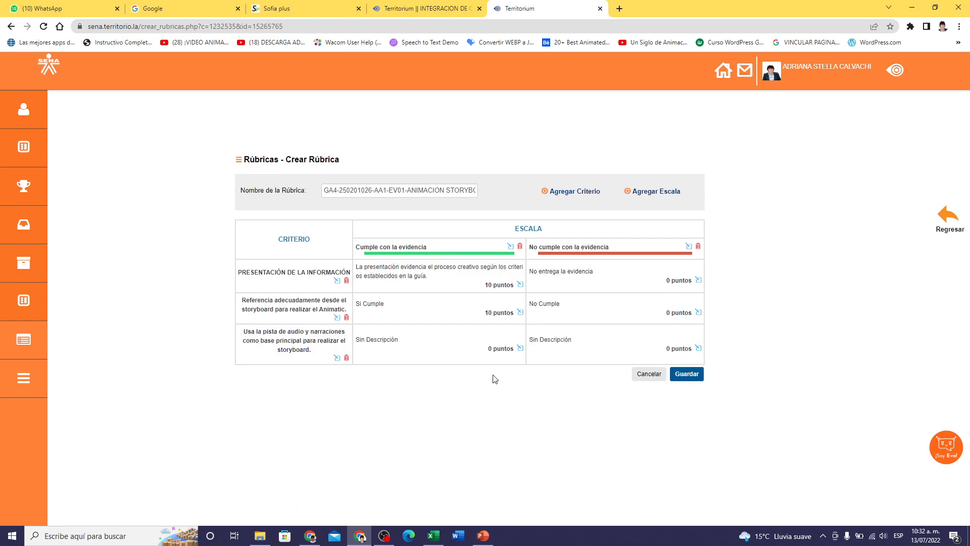
- Fill the third criterion's "Cumple con la evidencia" cell with "Si Cumple" and 10 points, and save it
left_click(520, 349)
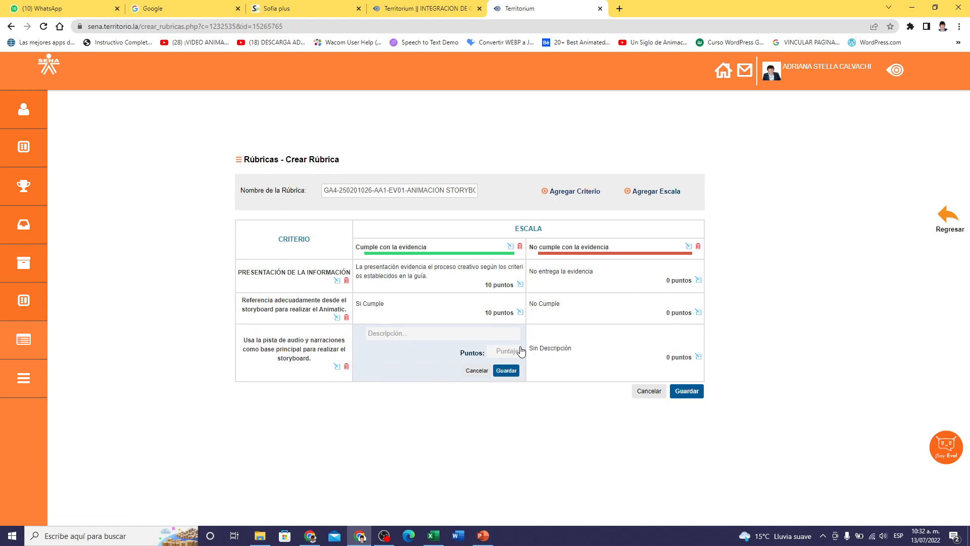
left_click(427, 333)
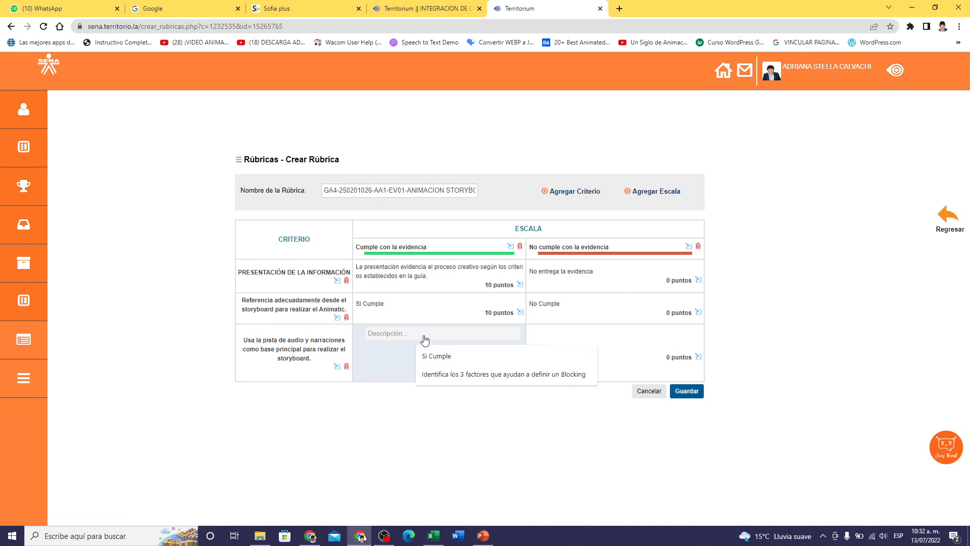
left_click(427, 356)
left_click(504, 352)
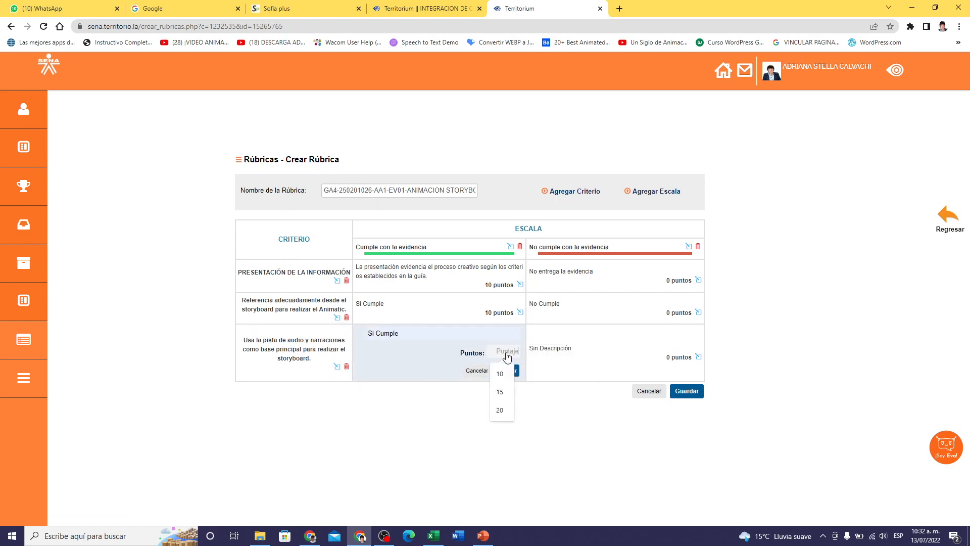
left_click(501, 374)
left_click(511, 373)
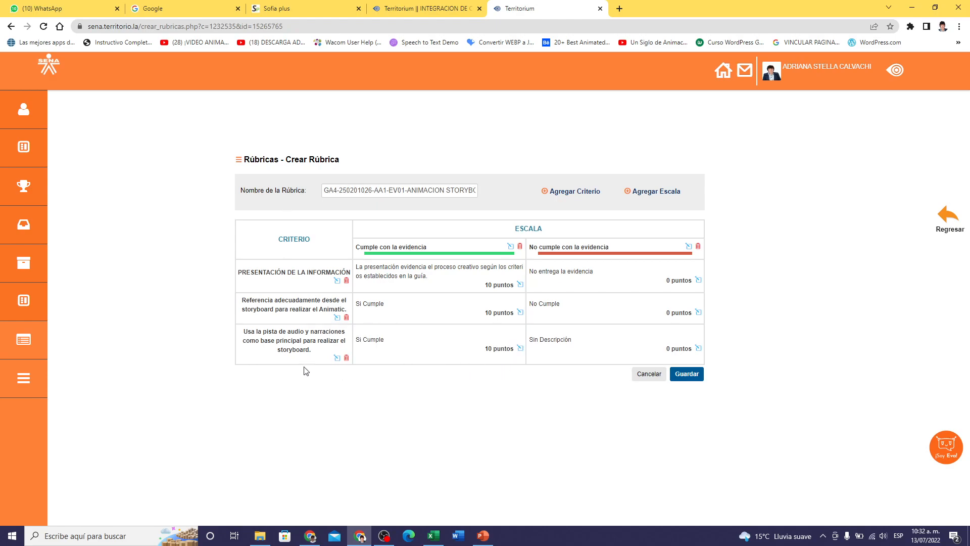
- Fill the third criterion's "No cumple con la evidencia" cell with "No Cumple" and 0 points, and save it
left_click(698, 348)
left_click(582, 341)
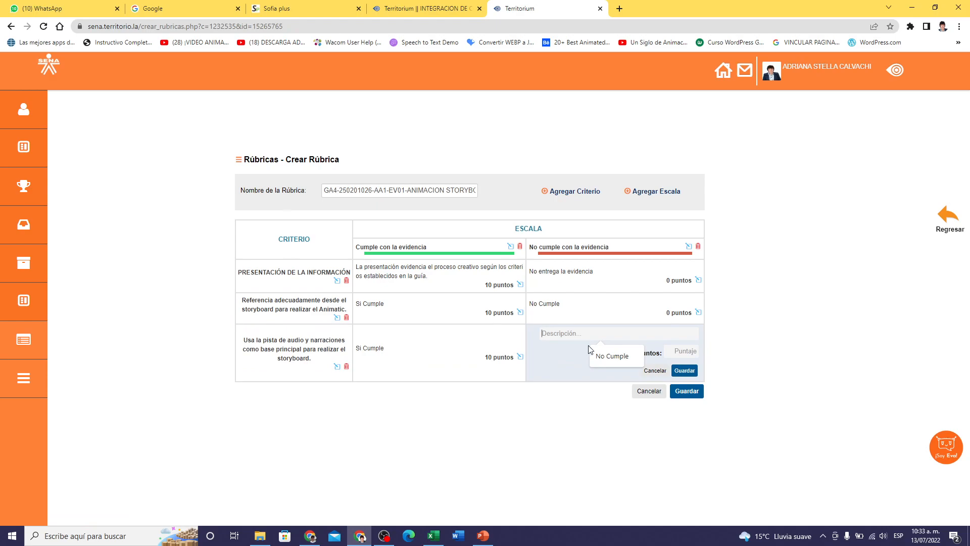
left_click(599, 358)
left_click(682, 355)
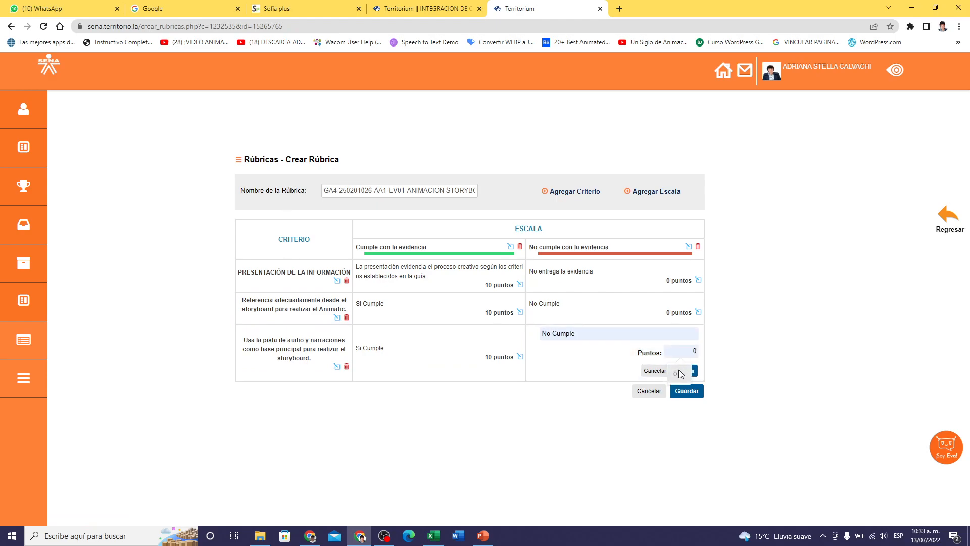
left_click(677, 373)
left_click(686, 372)
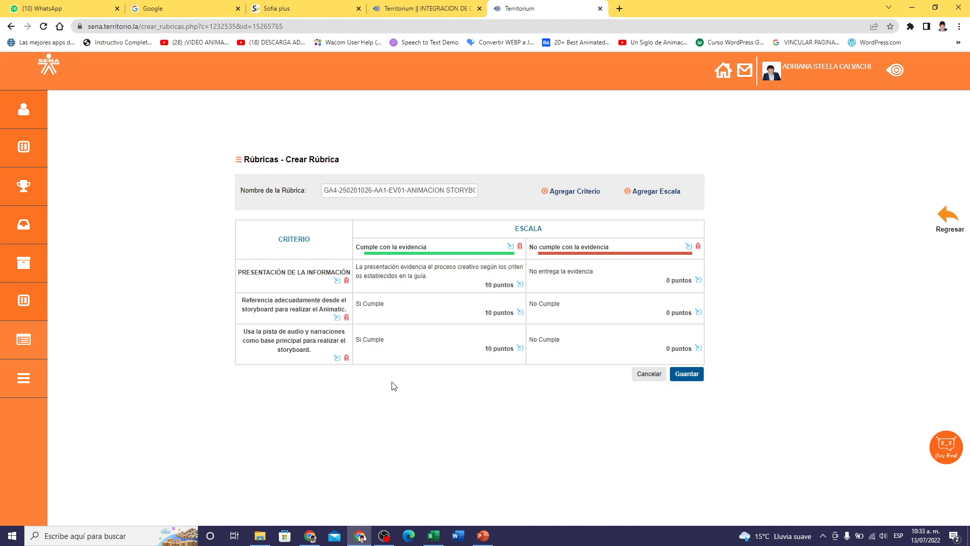
- Copy indicator 2.3 from the evaluation PDF and save it as the name of a new fourth criterion in the rubric
left_click(311, 536)
left_click(446, 354)
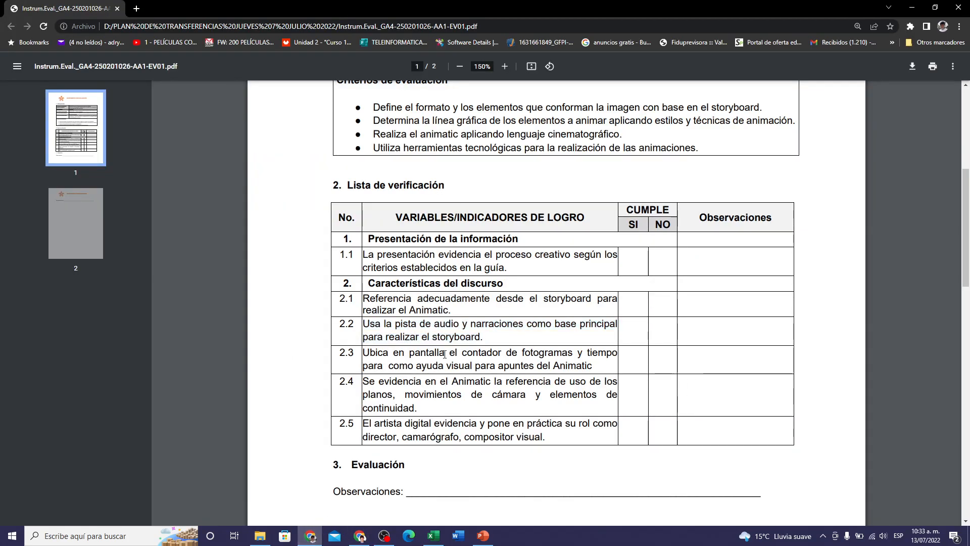
left_click_drag(596, 366, 368, 352)
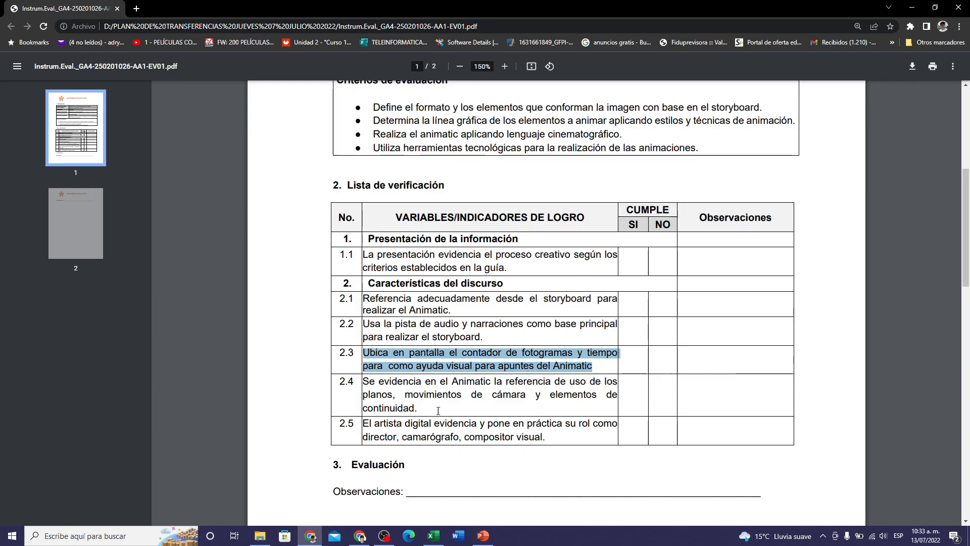
left_click(360, 536)
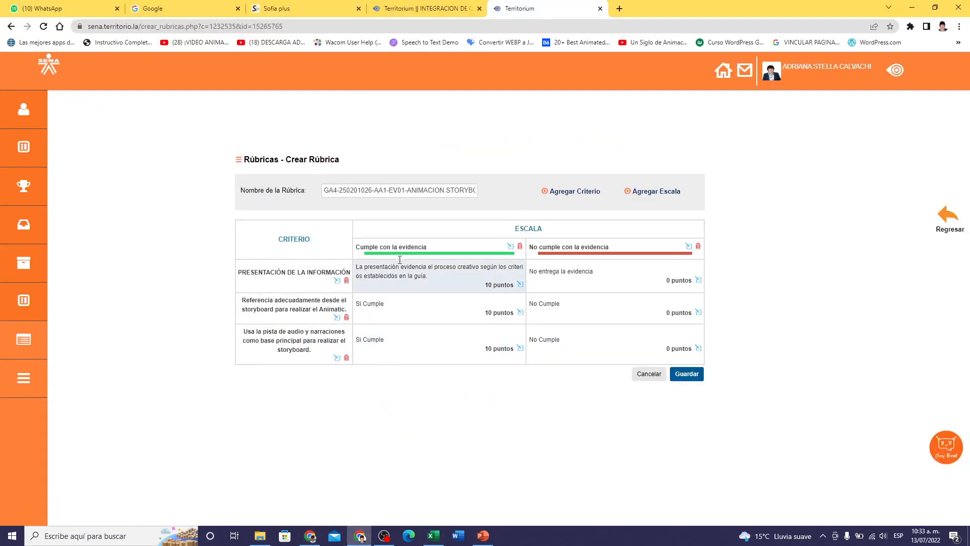
left_click(574, 191)
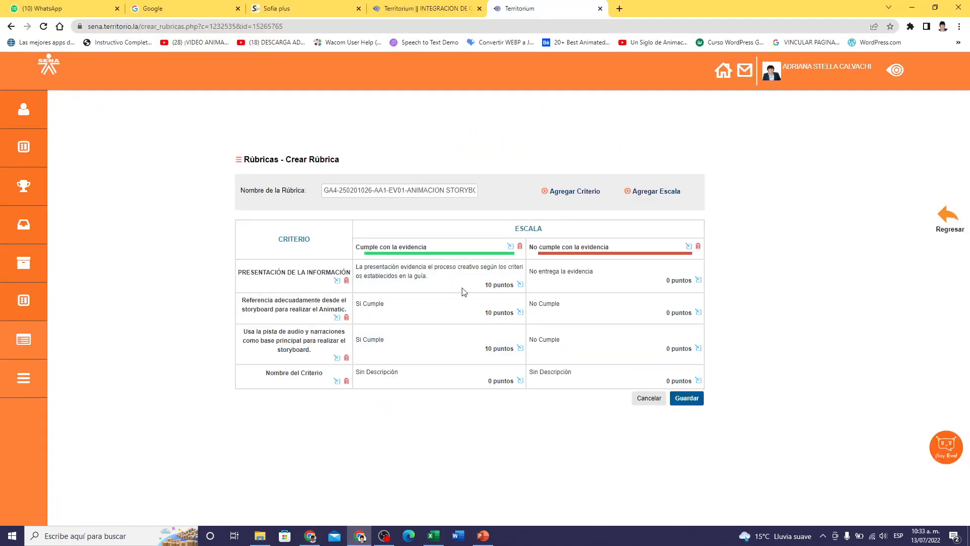
left_click(336, 381)
left_click(276, 421)
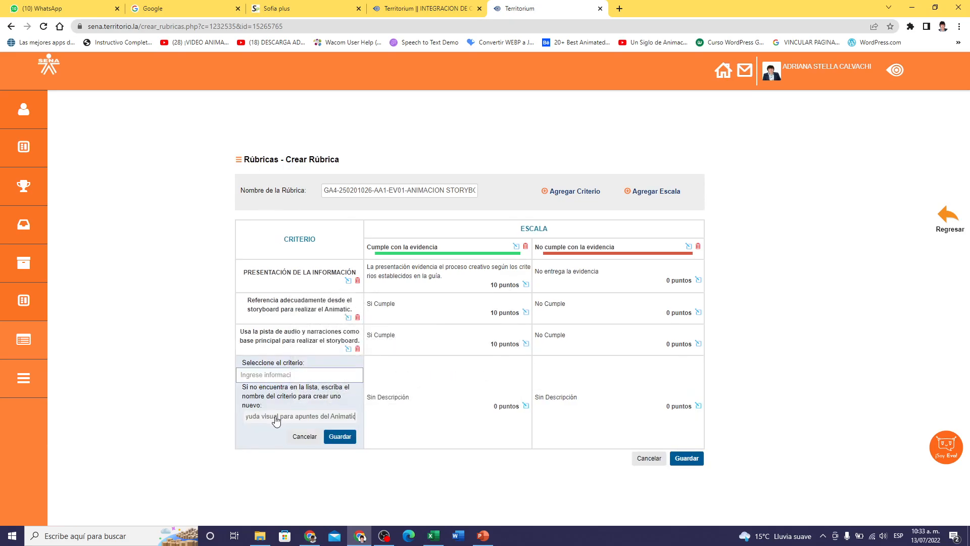
key("ctrl+v")
left_click(340, 437)
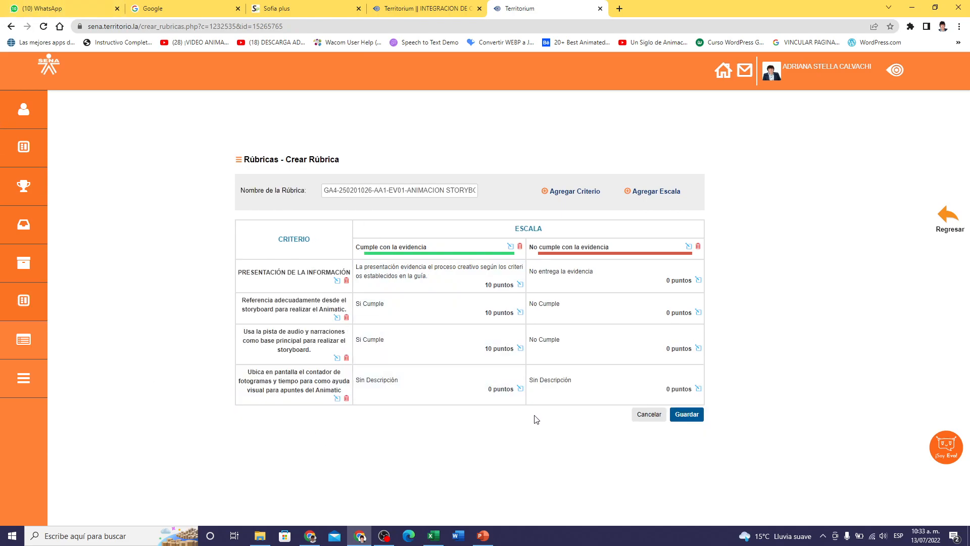
- Fill the fourth criterion's "Cumple con la evidencia" cell with "Si Cumple" and 10 points, and save it
left_click(520, 389)
left_click(435, 374)
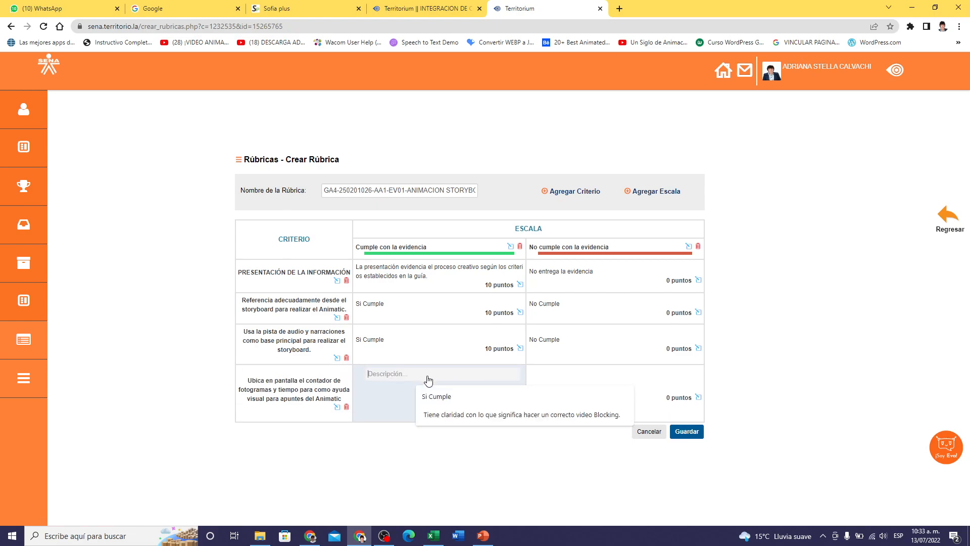
left_click(436, 397)
left_click(506, 396)
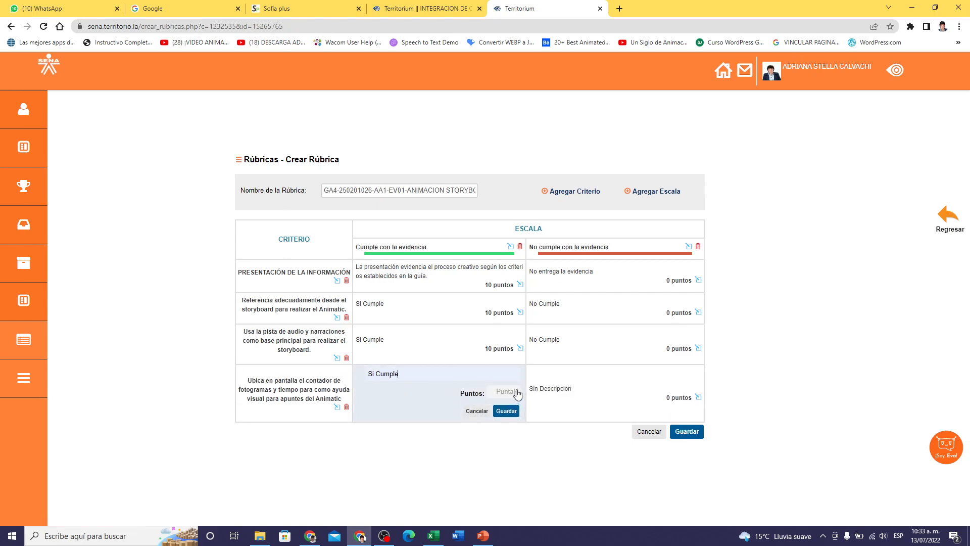
left_click(500, 432)
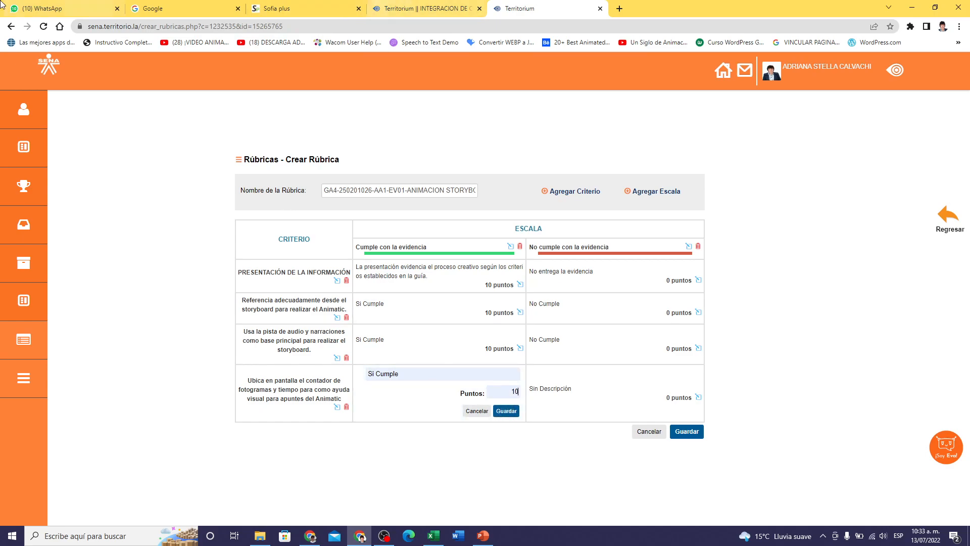
left_click(509, 413)
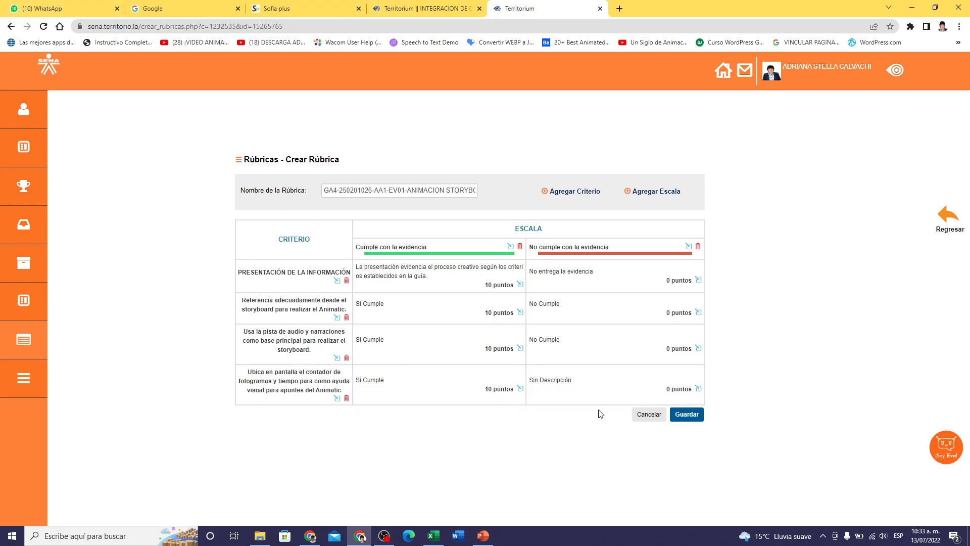
- Fill the fourth criterion's "No cumple con la evidencia" cell with "No Cumple" and 0 points, and save it
left_click(698, 396)
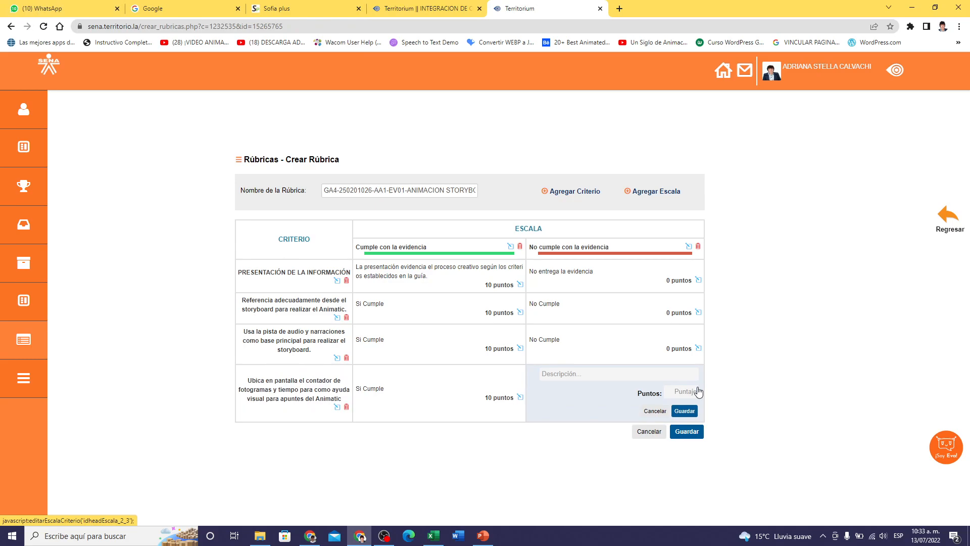
left_click(578, 375)
left_click(604, 398)
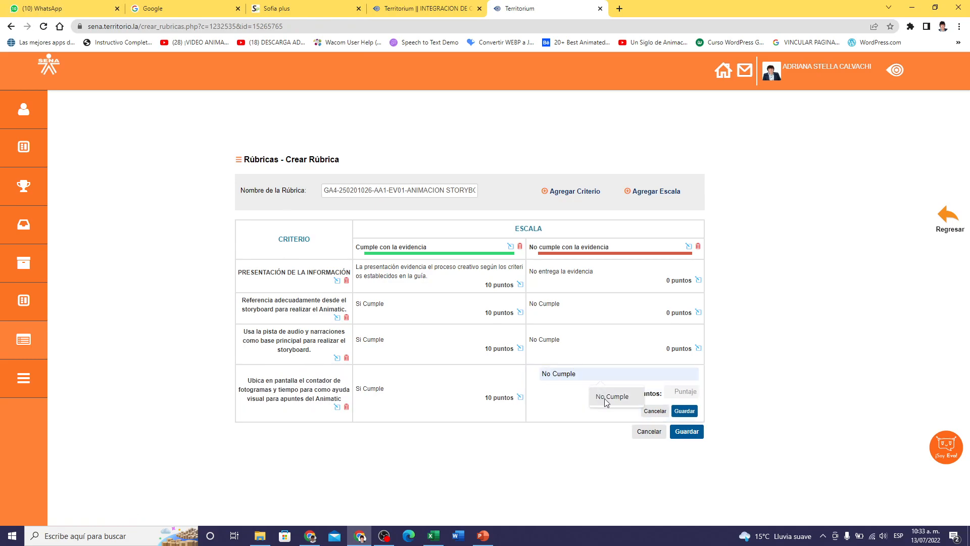
left_click(688, 393)
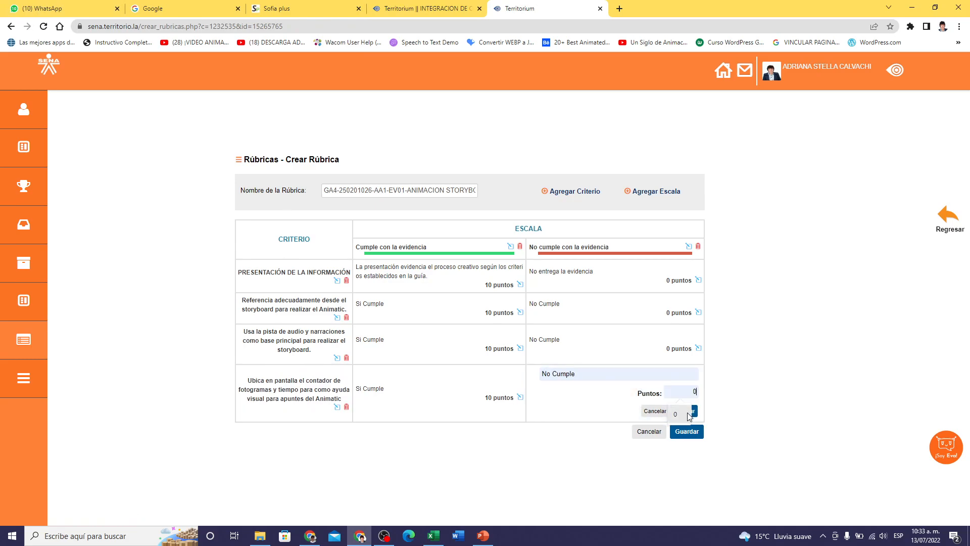
left_click(677, 414)
left_click(690, 410)
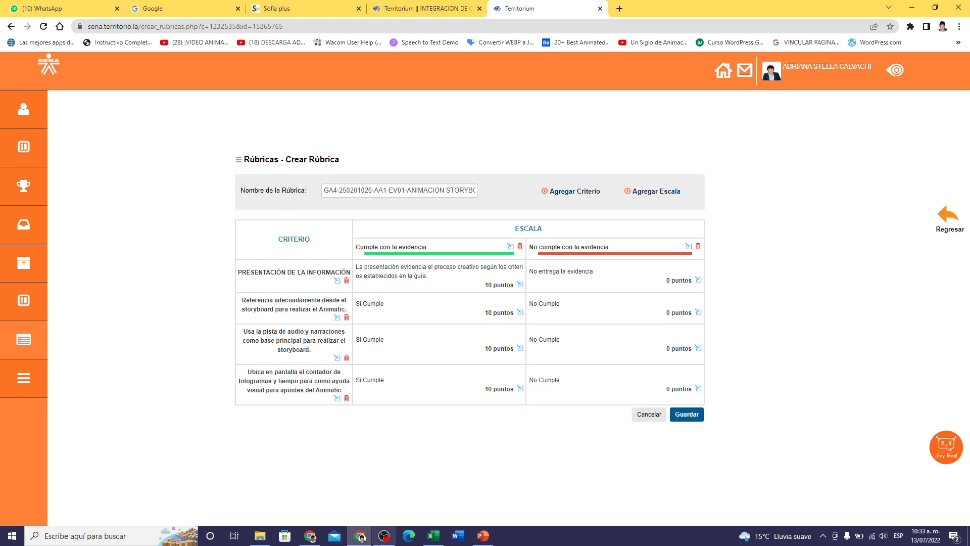
- Copy indicator 2.4 from the evaluation PDF and save it as the name of a new fifth criterion in the rubric
left_click(311, 539)
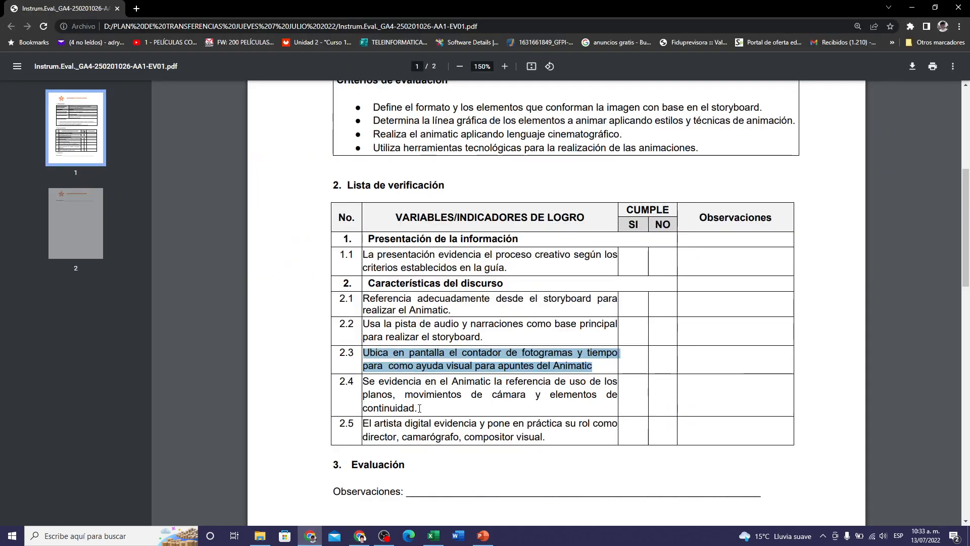
left_click_drag(420, 409, 365, 382)
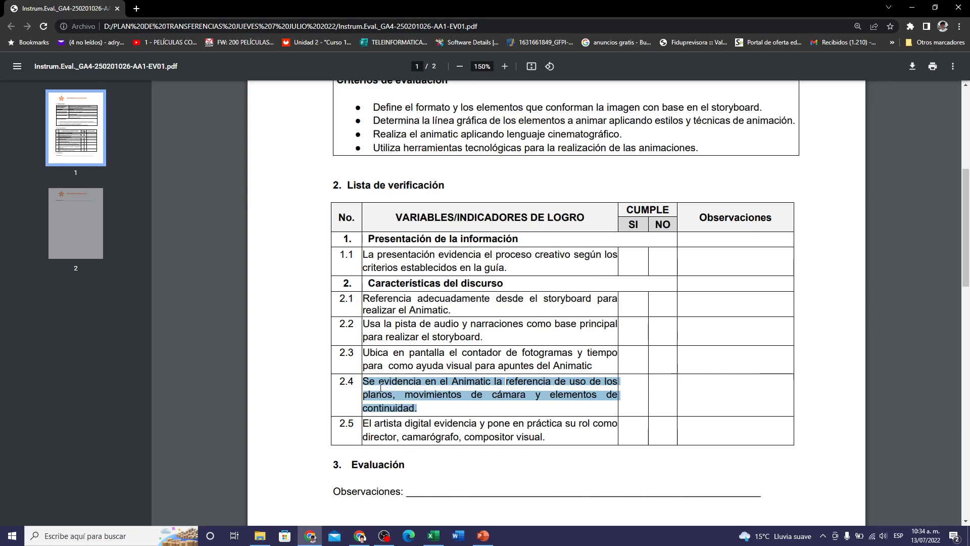
left_click(360, 536)
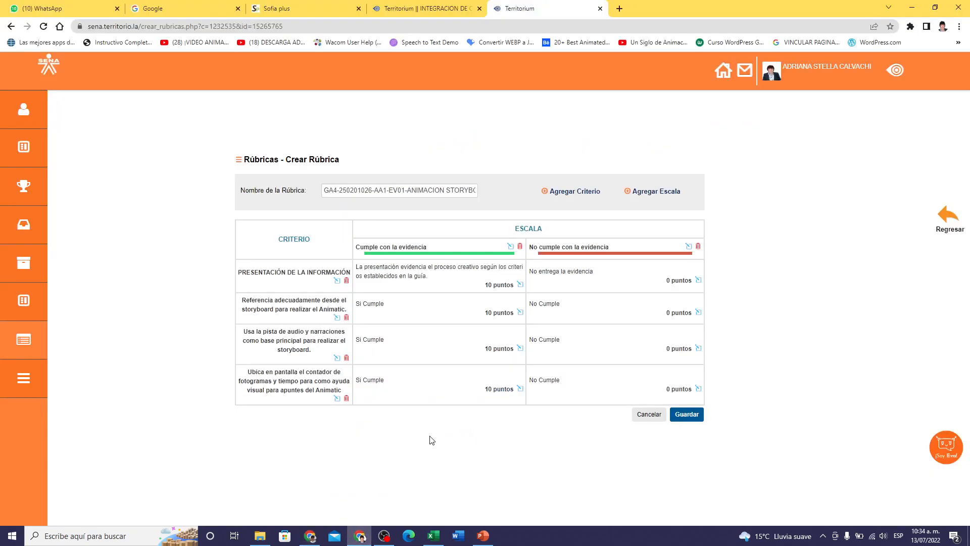
left_click(578, 191)
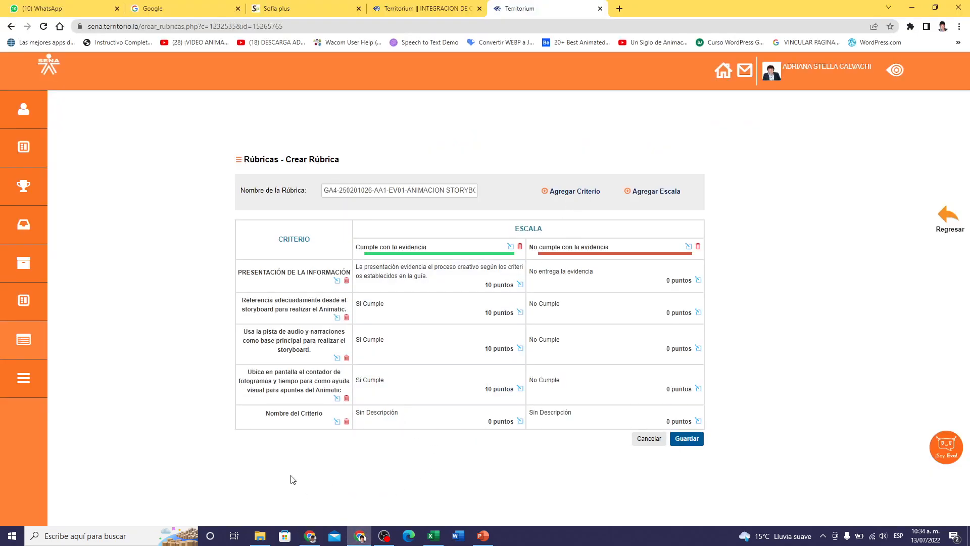
left_click(337, 421)
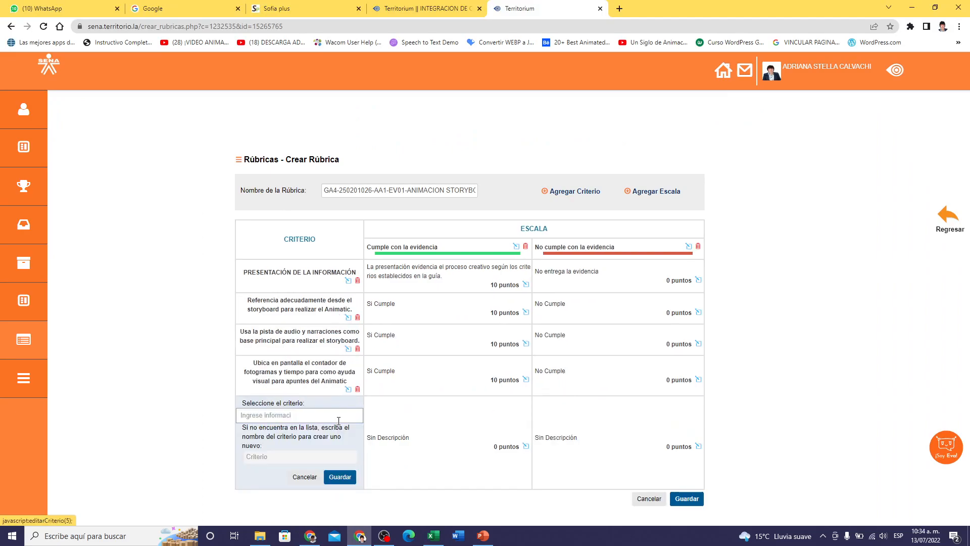
left_click(272, 458)
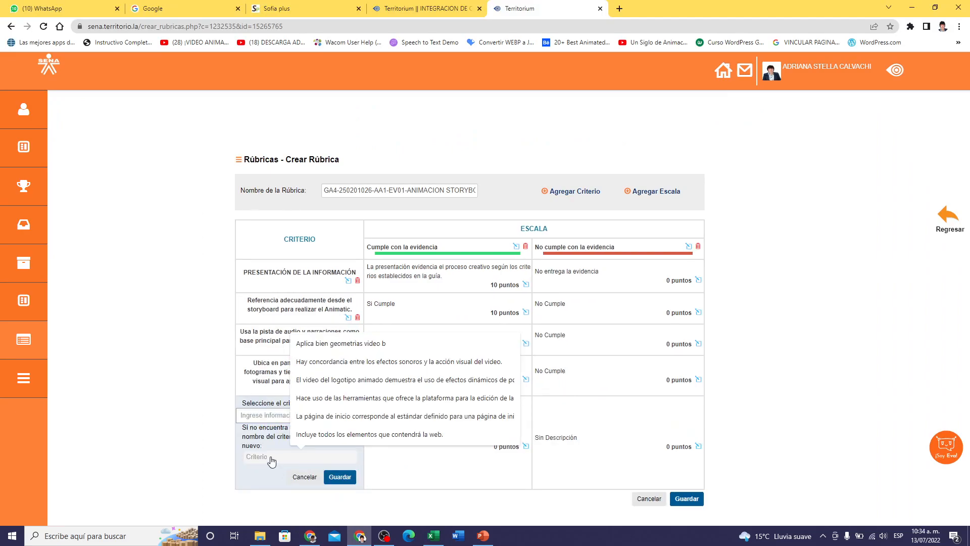
key("ctrl+v")
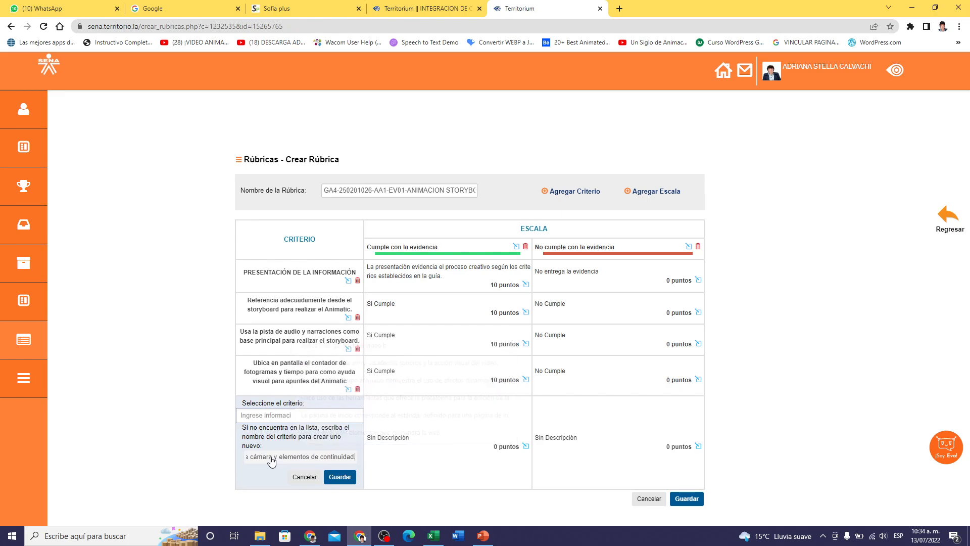
left_click(348, 477)
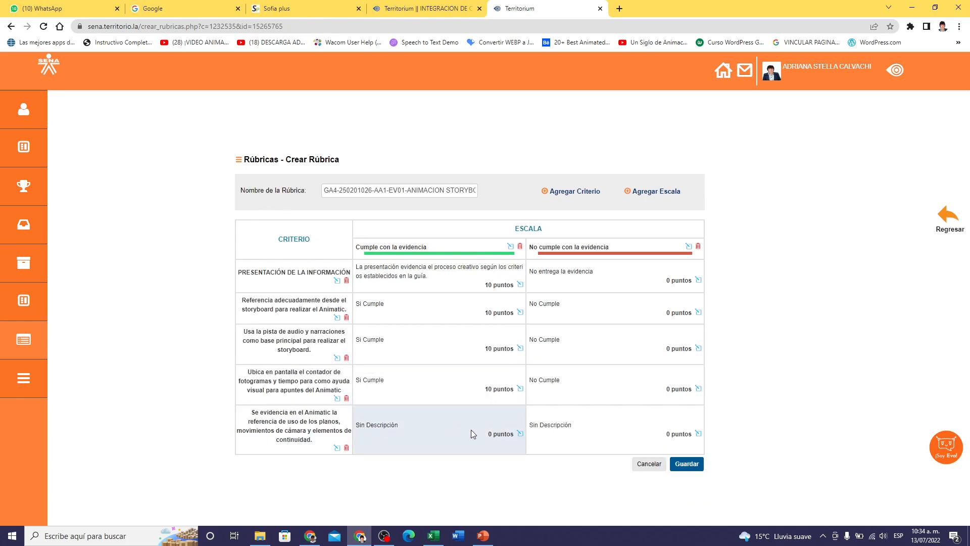
- Fill the fifth criterion's "Cumple con la evidencia" cell with "Si Cumple" and 10 points, and save it
left_click(520, 434)
left_click(394, 420)
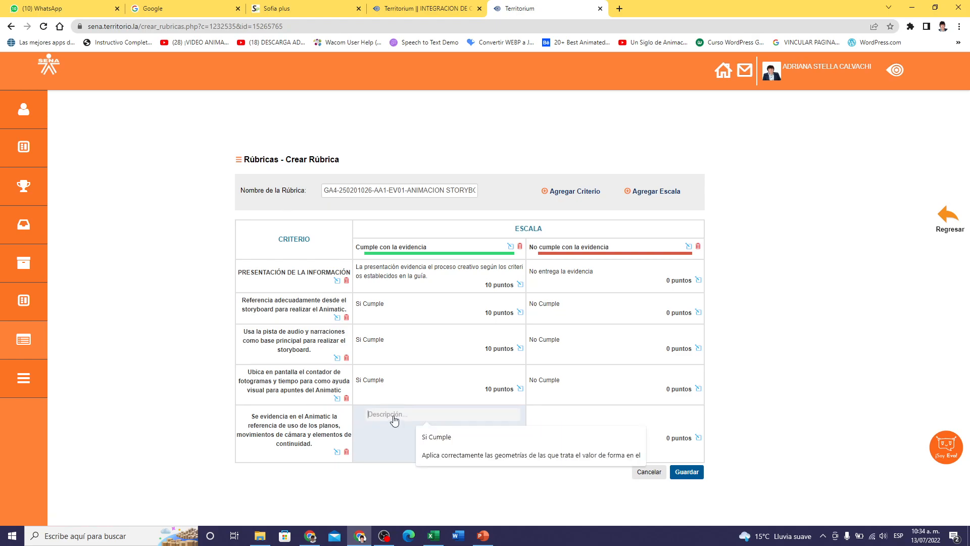
left_click(434, 436)
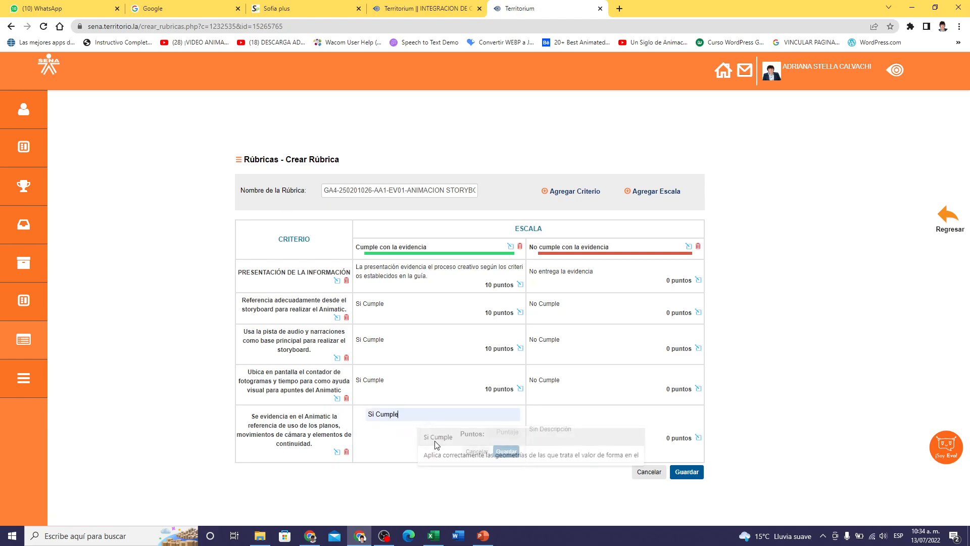
left_click(503, 436)
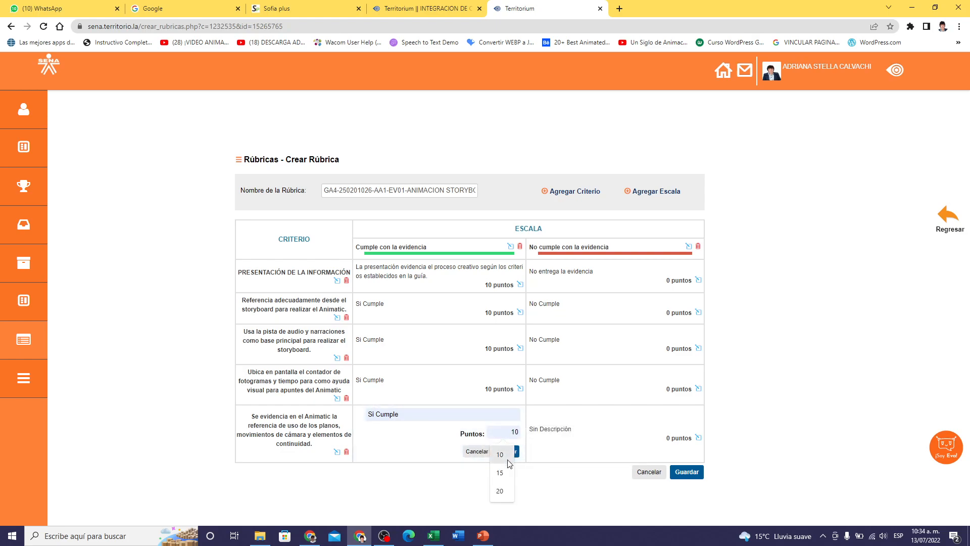
left_click(509, 462)
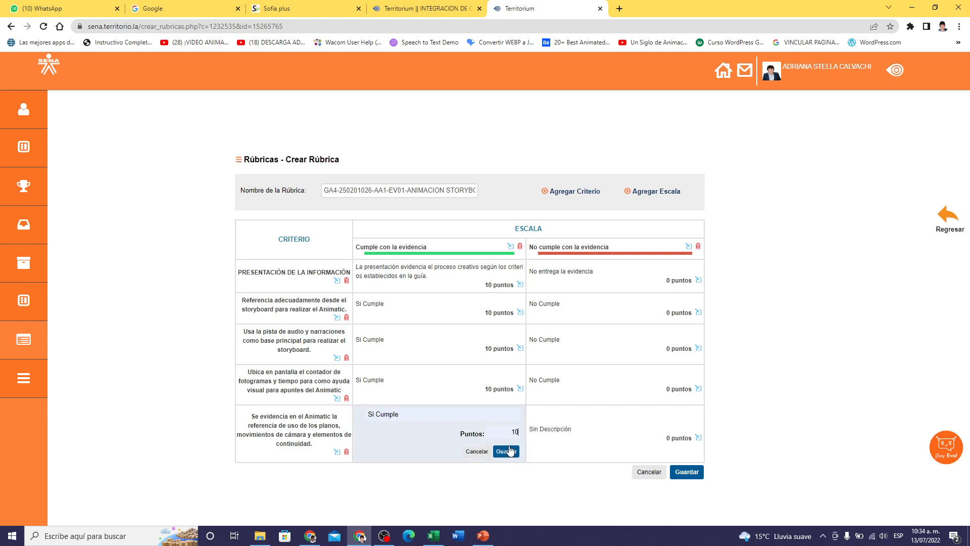
left_click(507, 451)
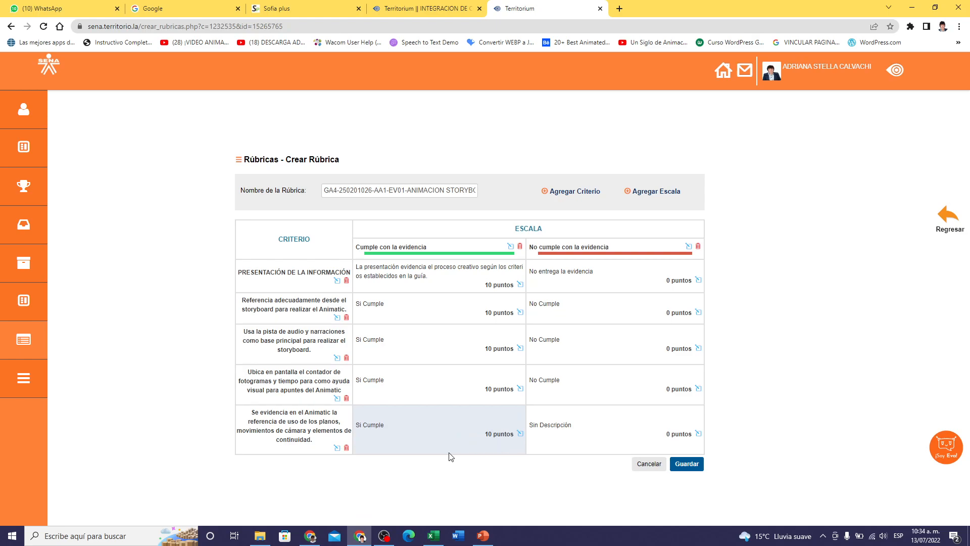
- Fill the fifth criterion's "No cumple con la evidencia" cell with "No Cumple" and 0 points, and save it
left_click(698, 434)
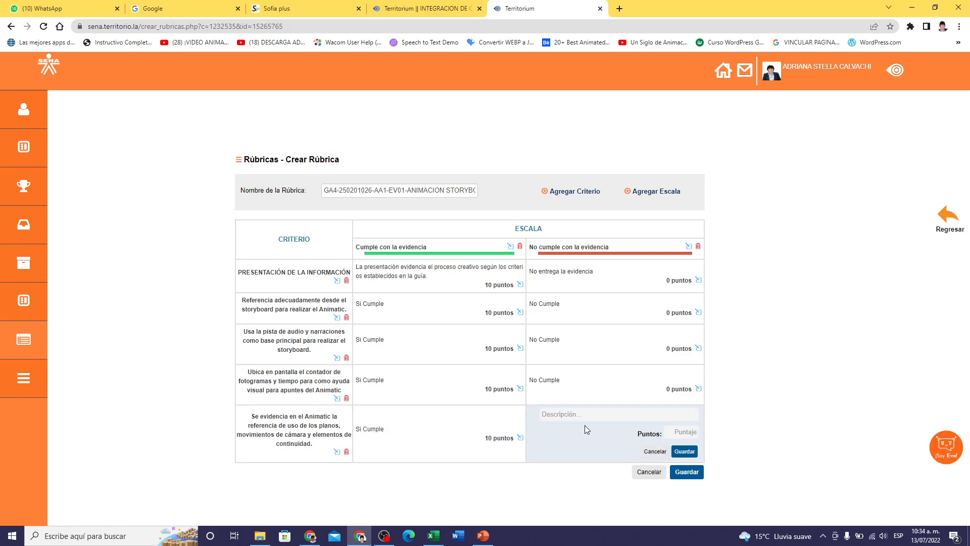
left_click(571, 418)
left_click(606, 437)
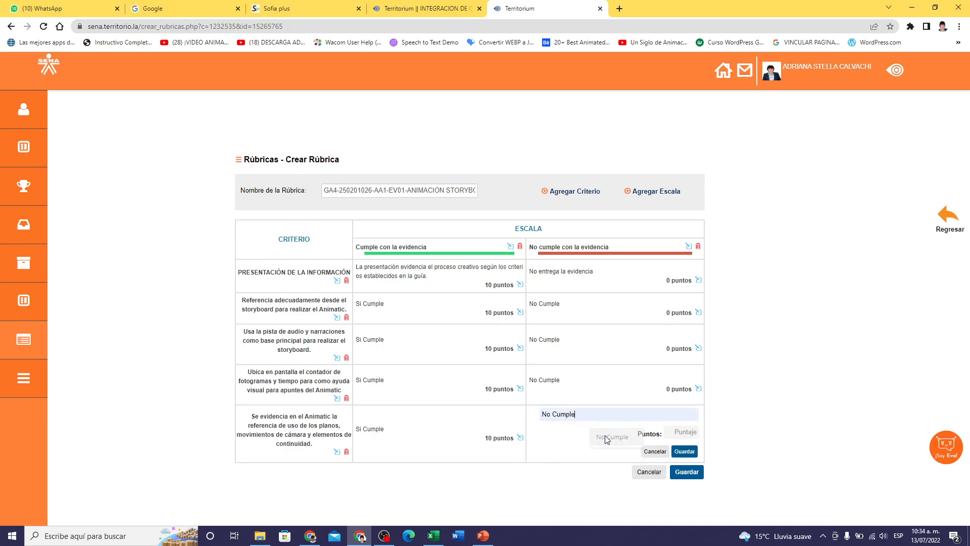
left_click(679, 435)
type("0")
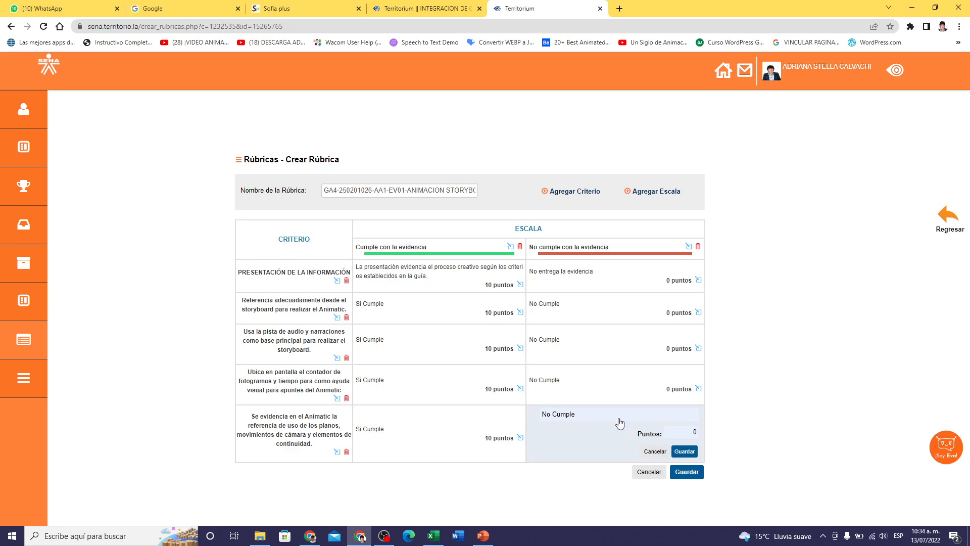
left_click(685, 452)
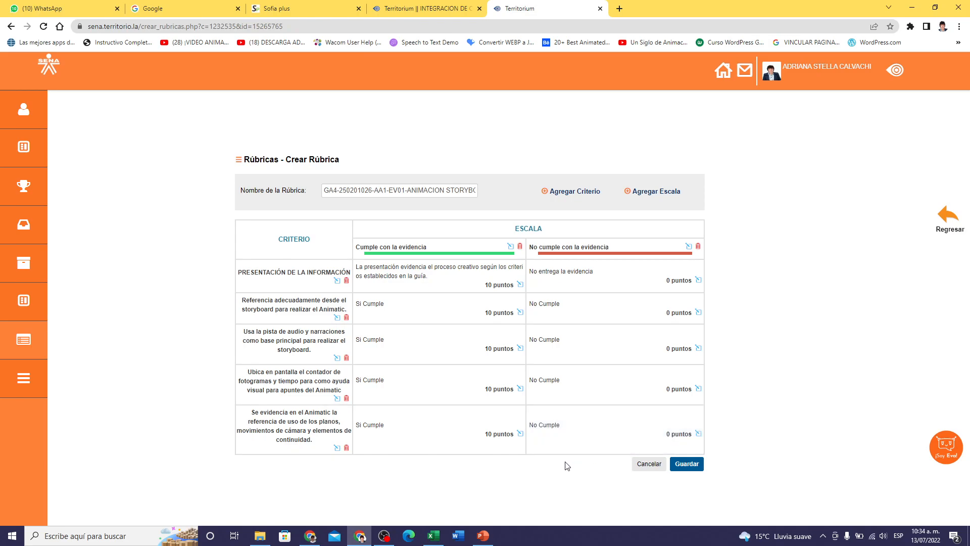
- Add a sixth criterion to the rubric and save it with indicator 2.5, copied from the evaluation PDF, as its name
left_click(567, 193)
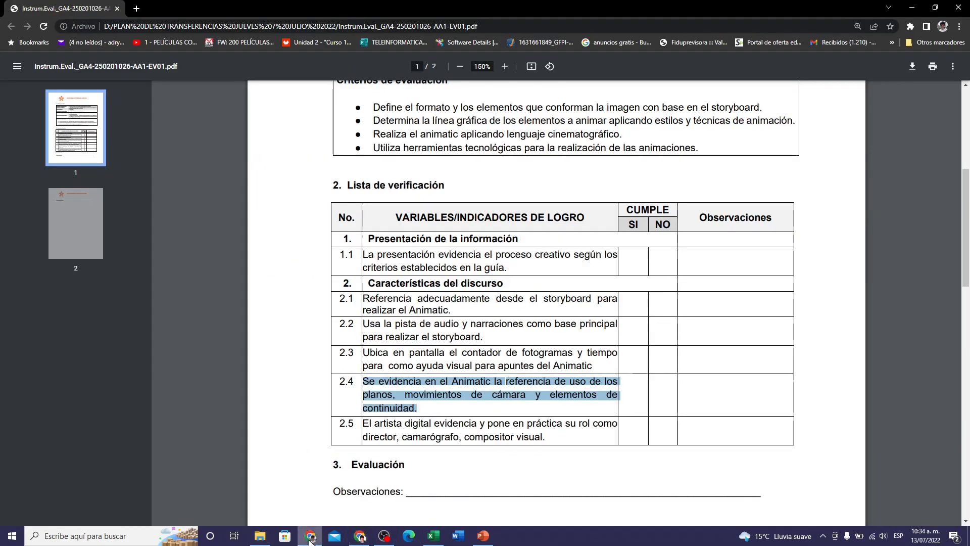
left_click(310, 535)
left_click(467, 429)
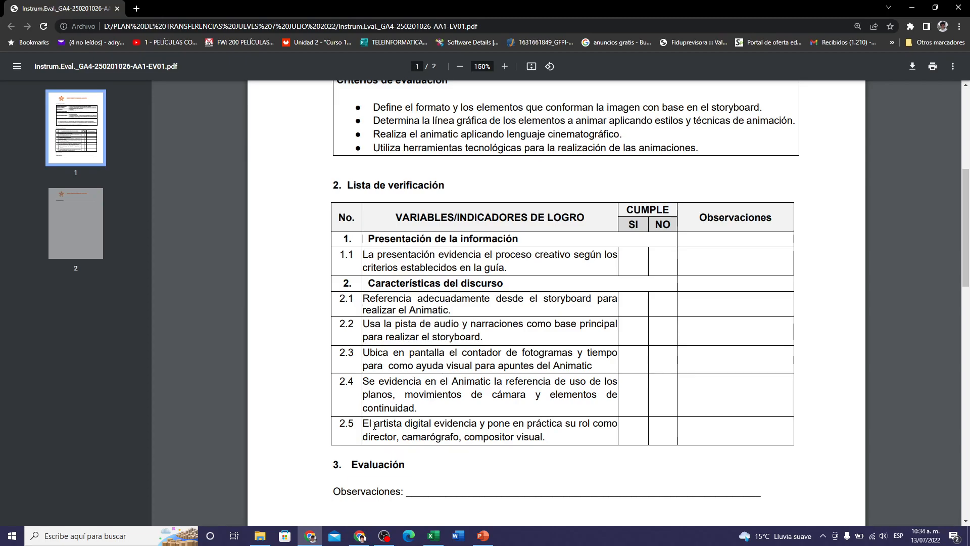
left_click_drag(364, 424, 552, 438)
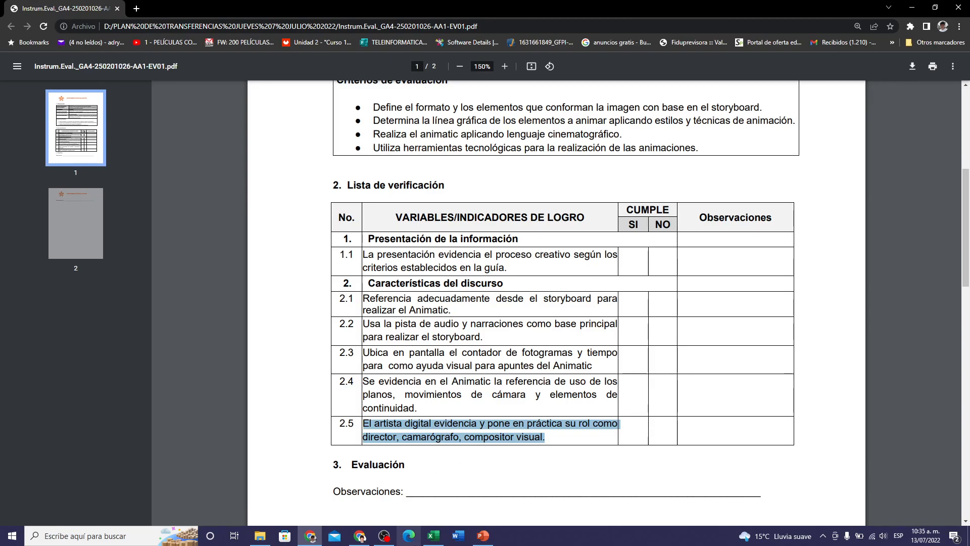
left_click(359, 535)
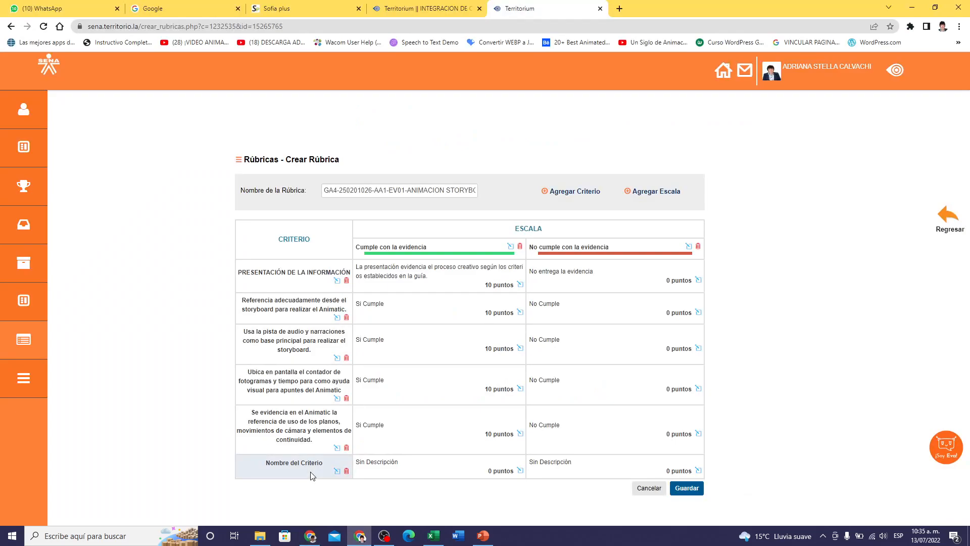
left_click(336, 470)
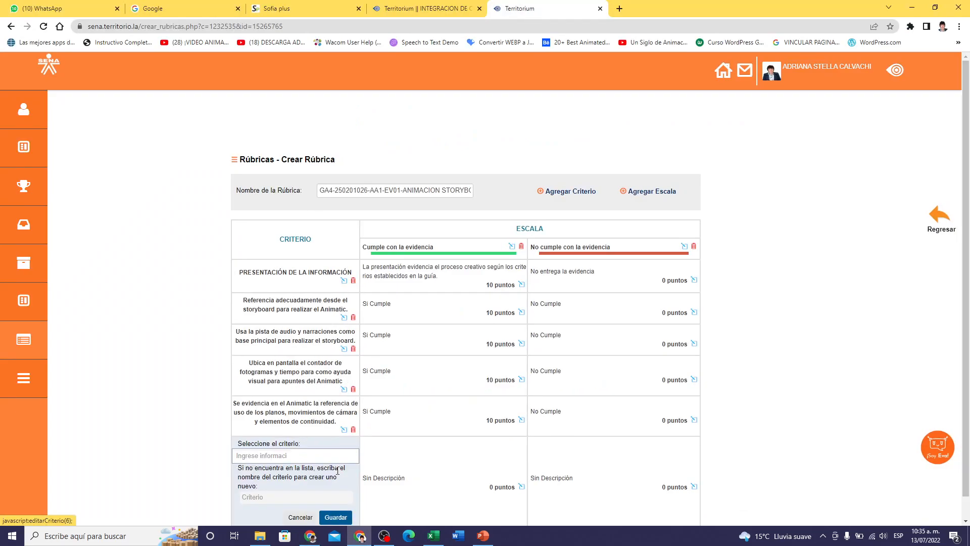
left_click(270, 499)
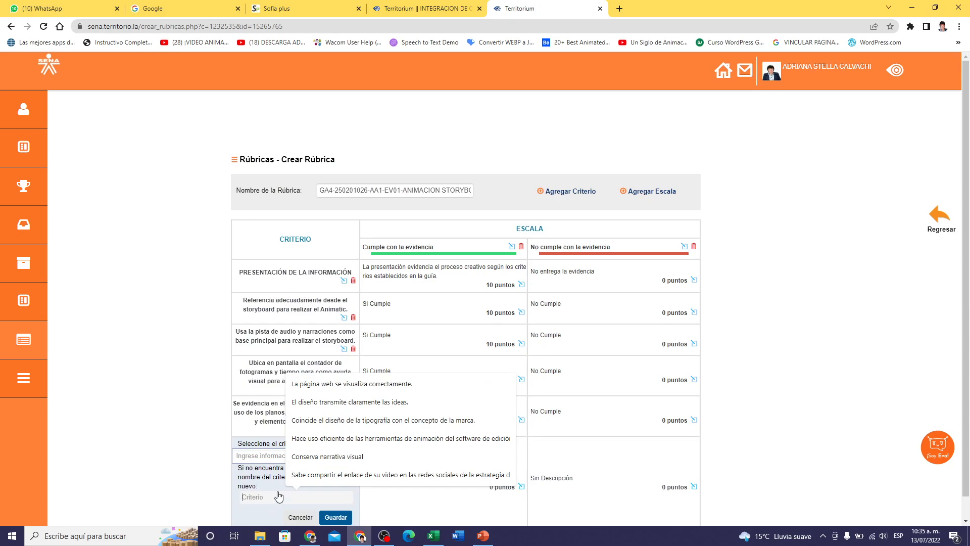
key("ctrl+v")
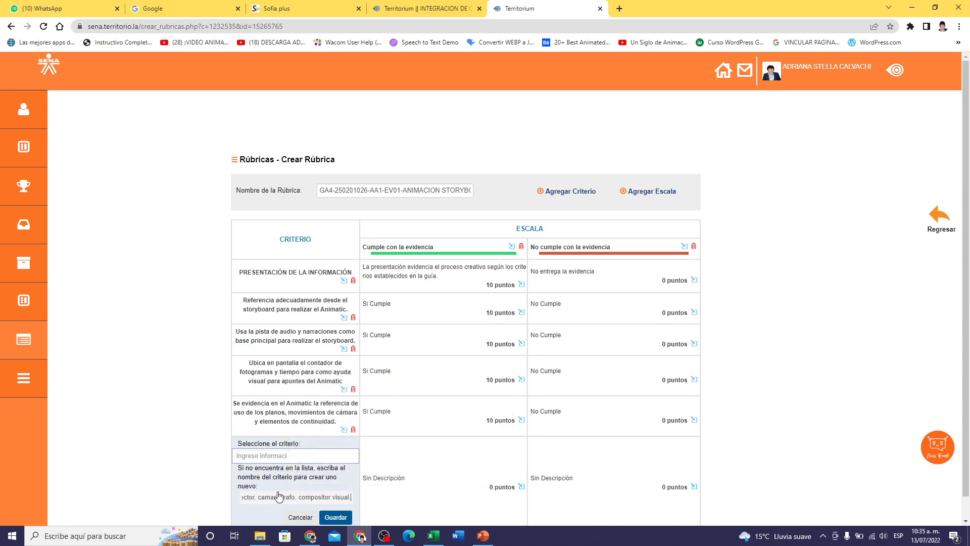
left_click(336, 517)
- Fill the sixth criterion's "Cumple con la evidencia" cell with "Si Cumple" and 10 points, and save it
left_click(520, 479)
left_click(418, 464)
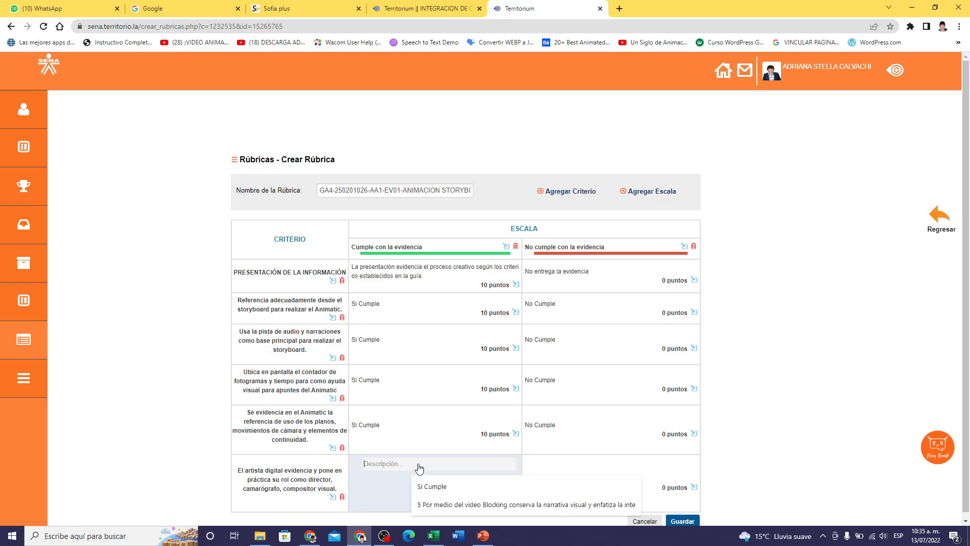
left_click(432, 487)
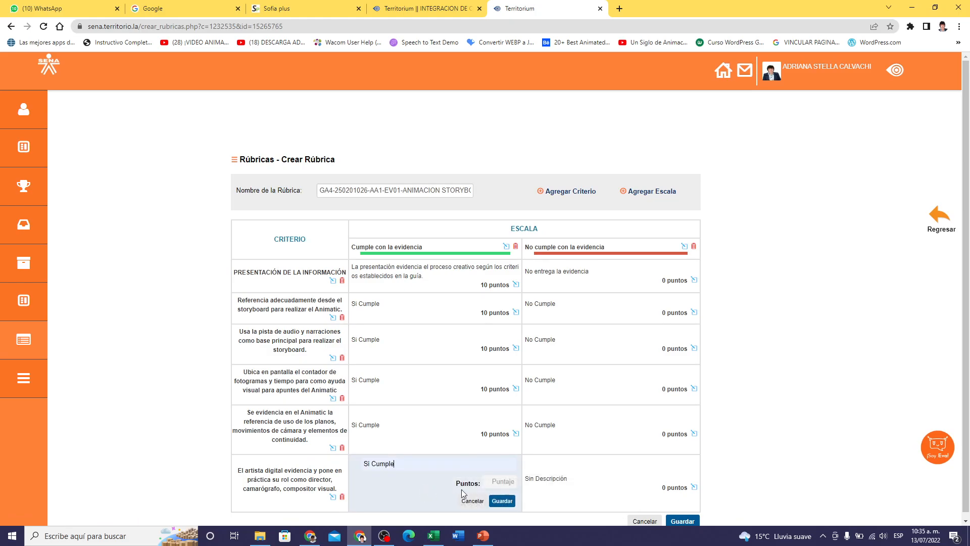
left_click(506, 483)
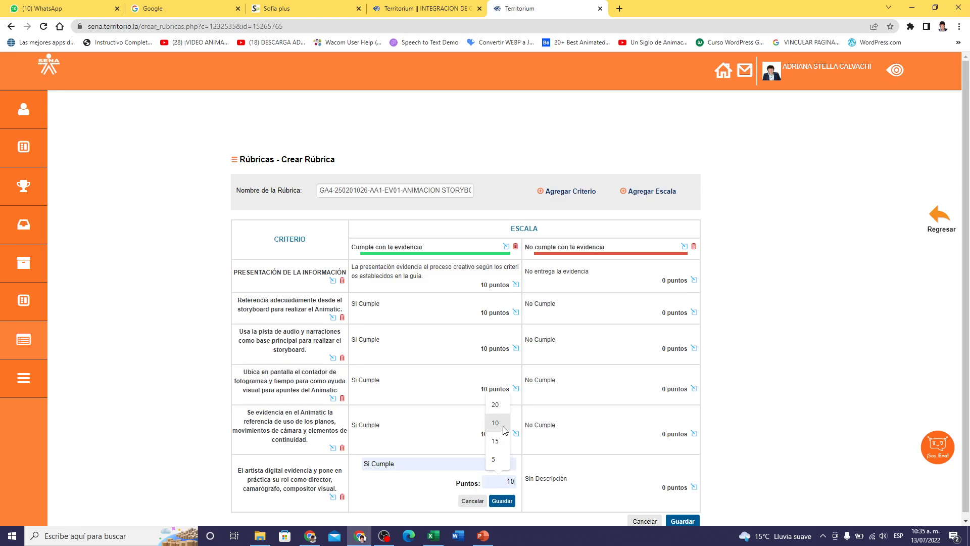
left_click(503, 430)
left_click(502, 502)
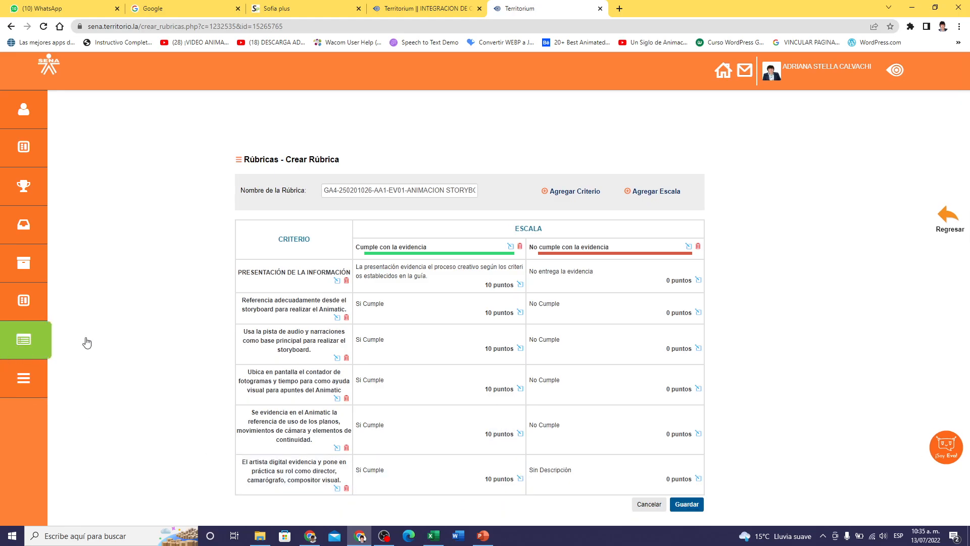
- Fill the sixth criterion's "No cumple con la evidencia" cell with "No Cumple" and 0 points, and save it
left_click(697, 478)
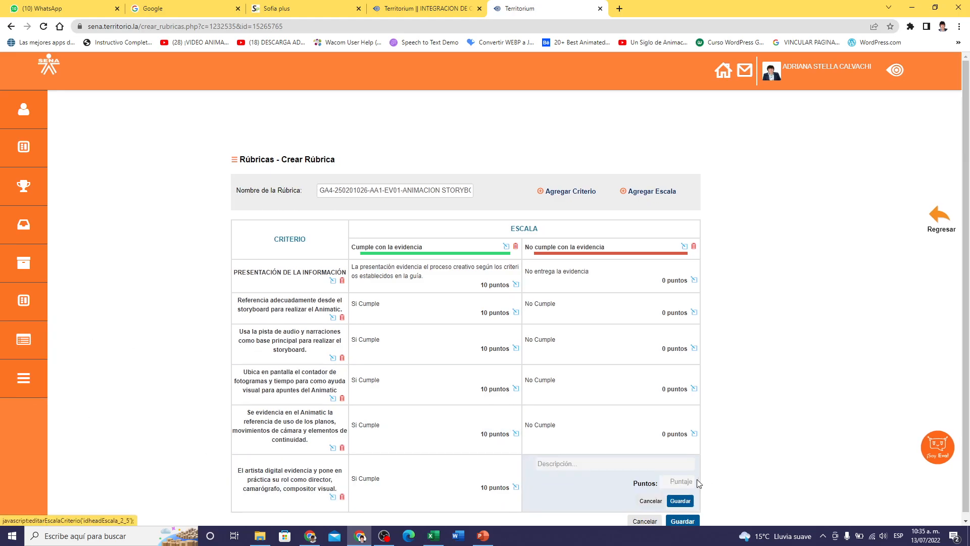
left_click(567, 468)
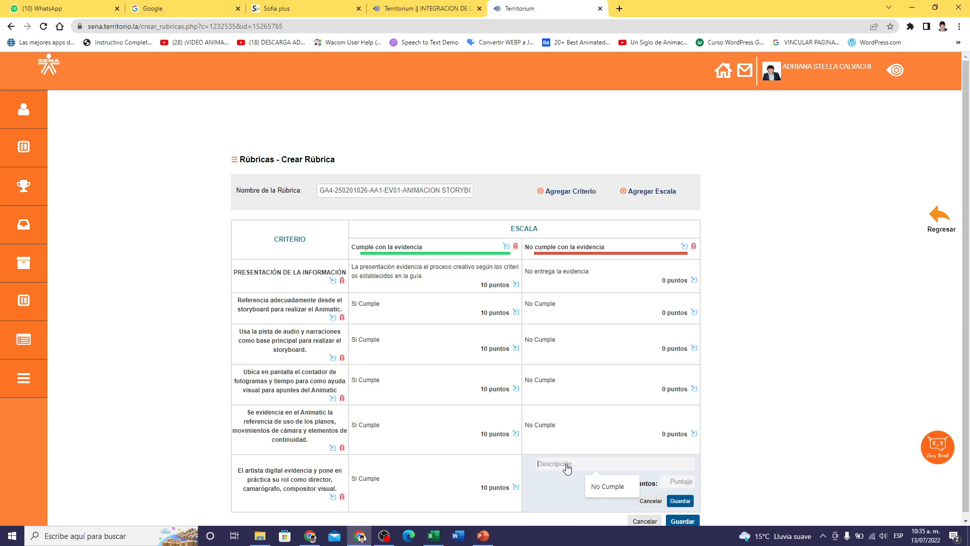
left_click(598, 486)
left_click(666, 484)
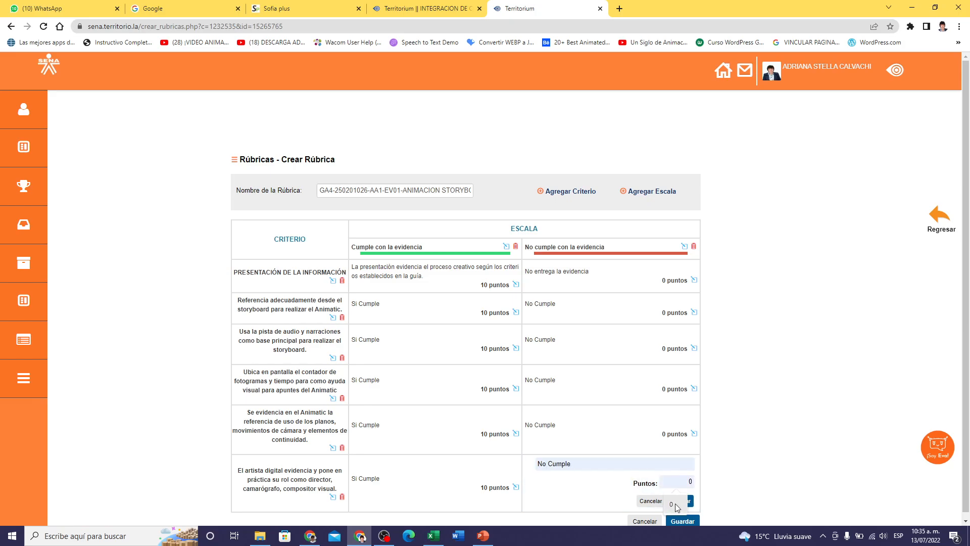
left_click(675, 503)
left_click(680, 501)
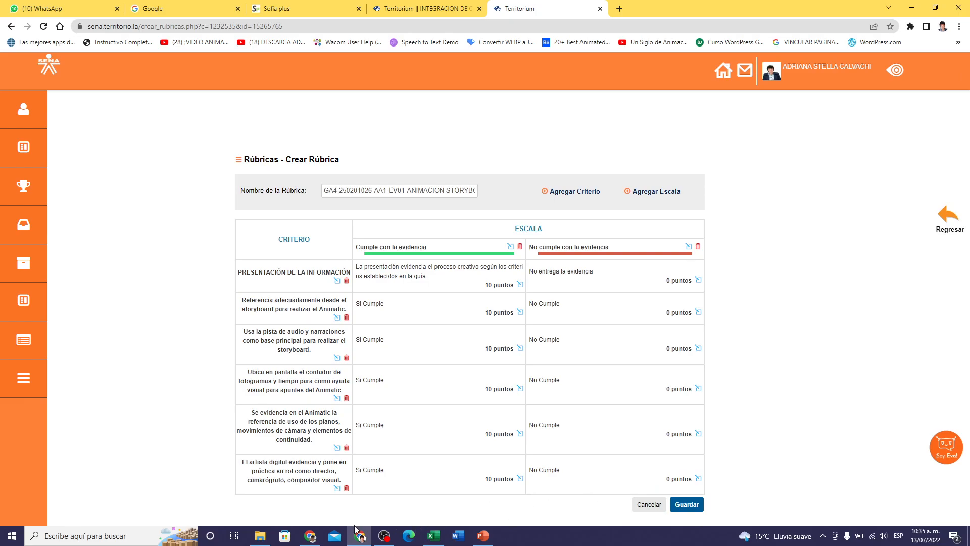
- Check the evaluation PDF's verification list for remaining indicators and return to the rubric
left_click(315, 533)
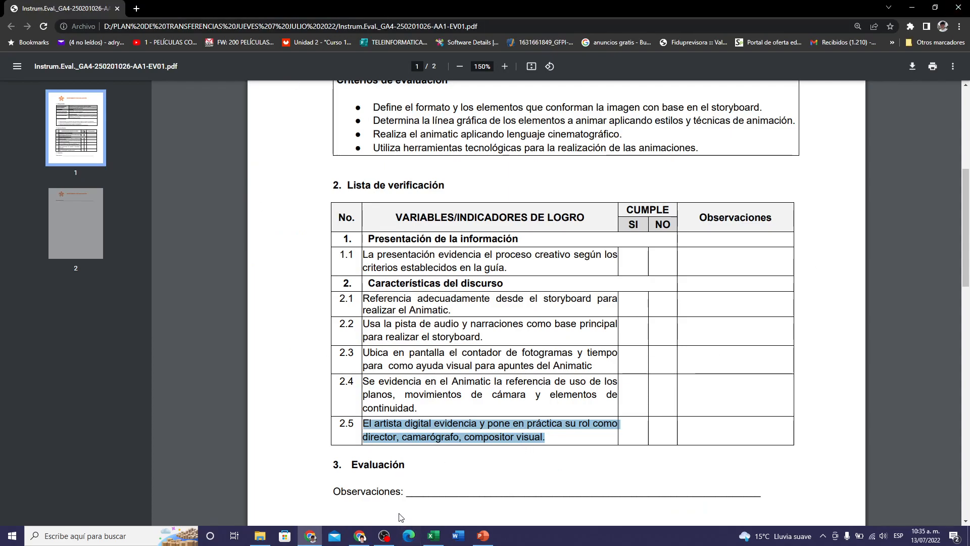
mouse_move(433, 538)
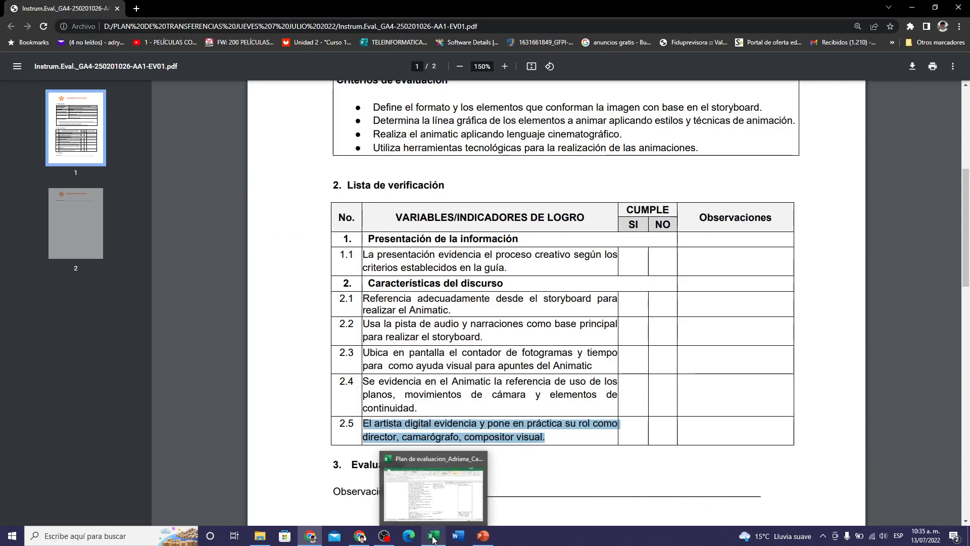
left_click(360, 536)
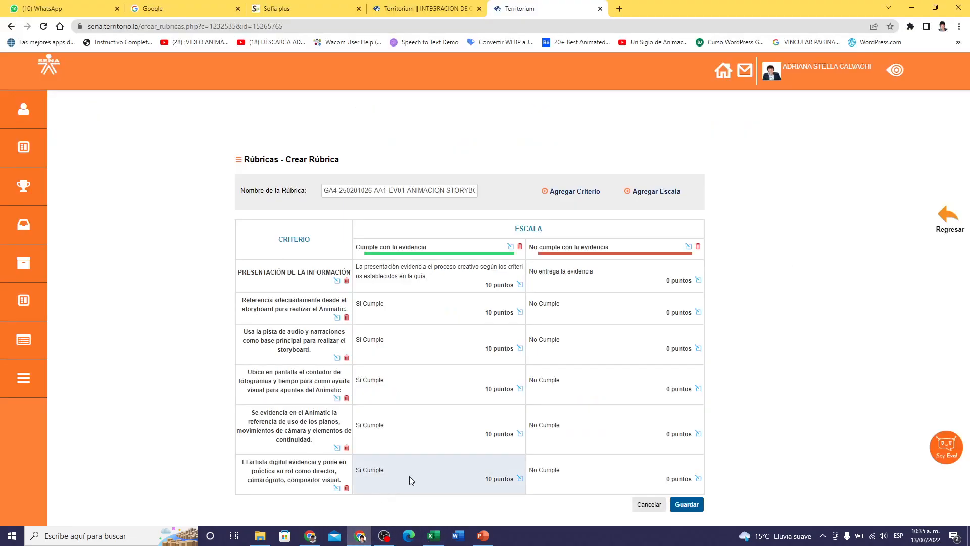
- Add a seventh criterion to the rubric and save it with the name "Entrega la evidencia en los tiempos establecidos."
left_click(568, 191)
left_click(333, 510)
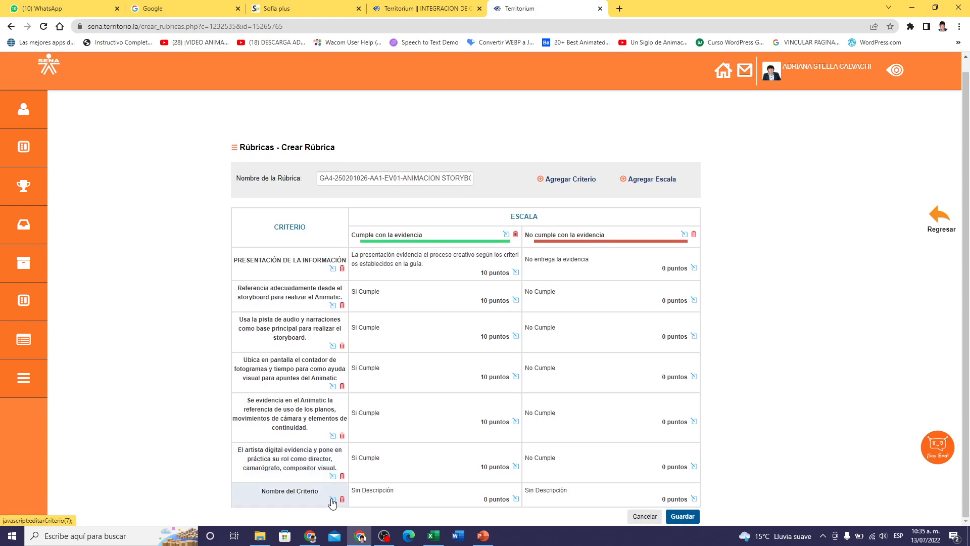
scroll(331, 498, "down", 1)
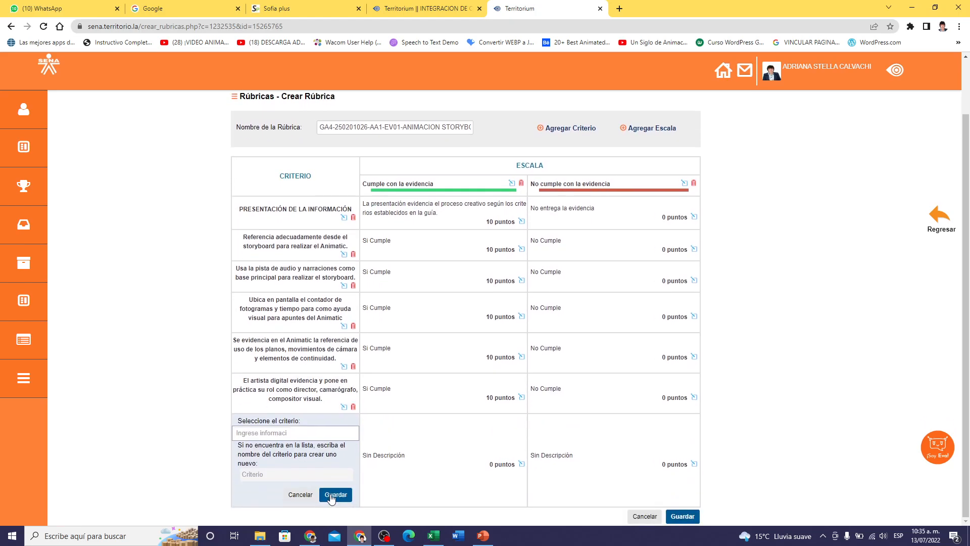
left_click(307, 475)
type("p")
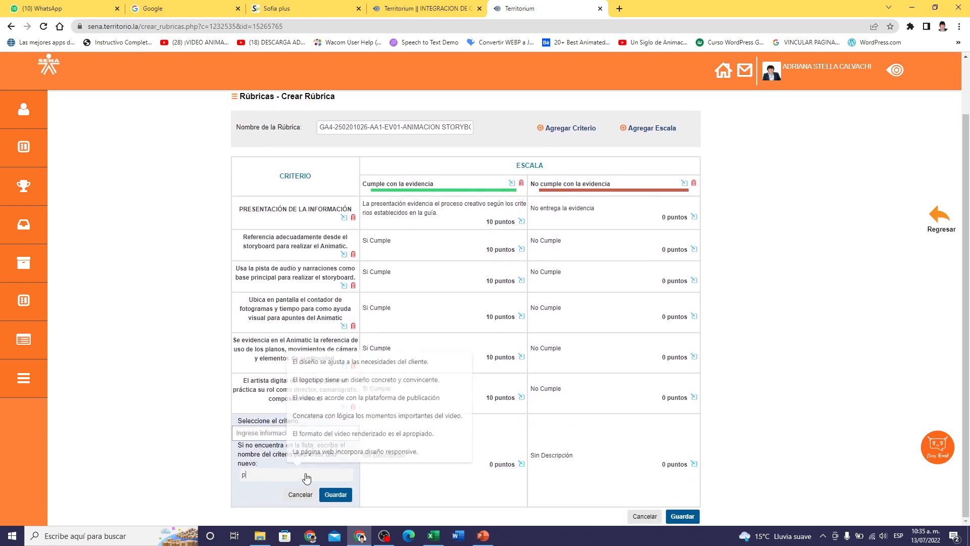
key("BackSpace")
type("e")
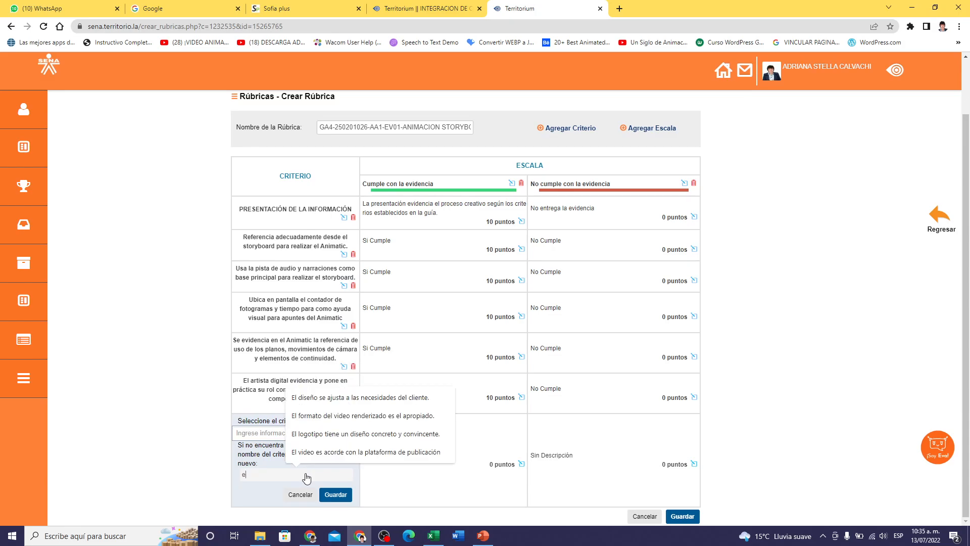
key("BackSpace")
type("Entrega la evidencia en los tiem")
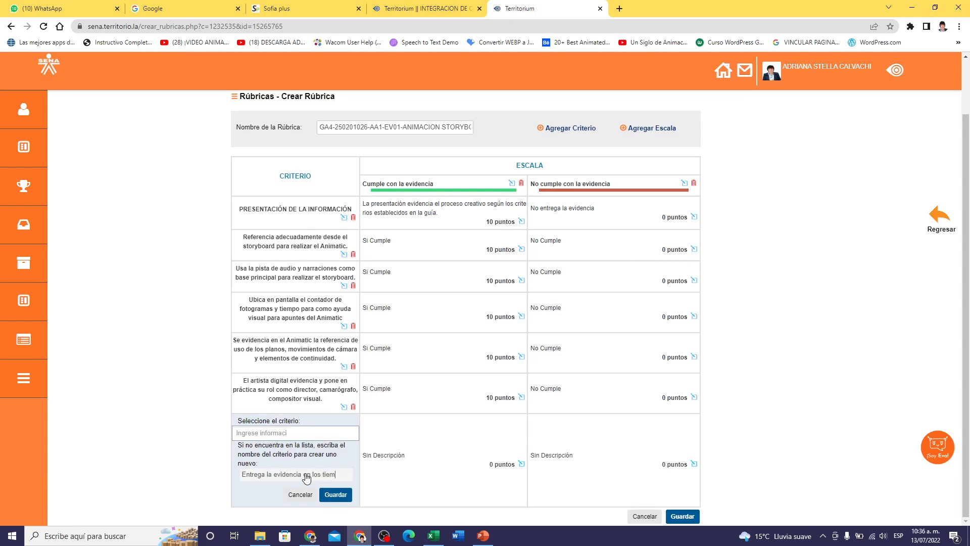
type("pos establec")
type("idos")
left_click(341, 496)
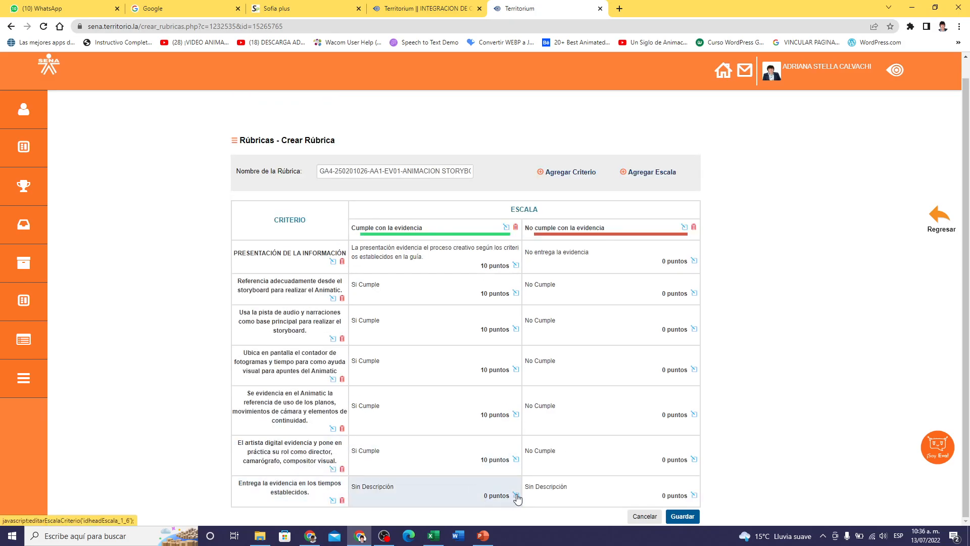
- Fill the seventh criterion's "Cumple con la evidencia" cell with "Si Cumple" and 10 points, and save it
left_click(515, 495)
left_click(424, 488)
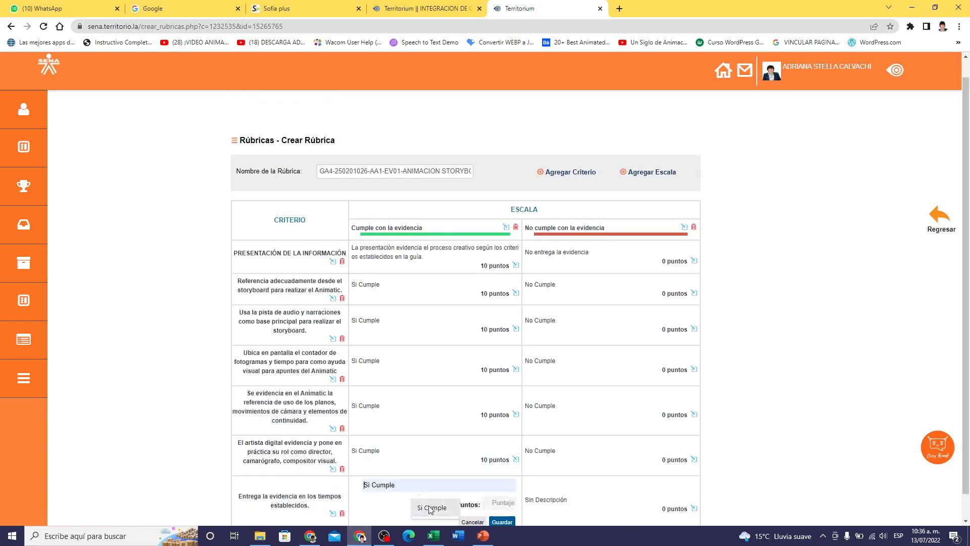
left_click(431, 507)
scroll(429, 508, "down", 1)
left_click(501, 477)
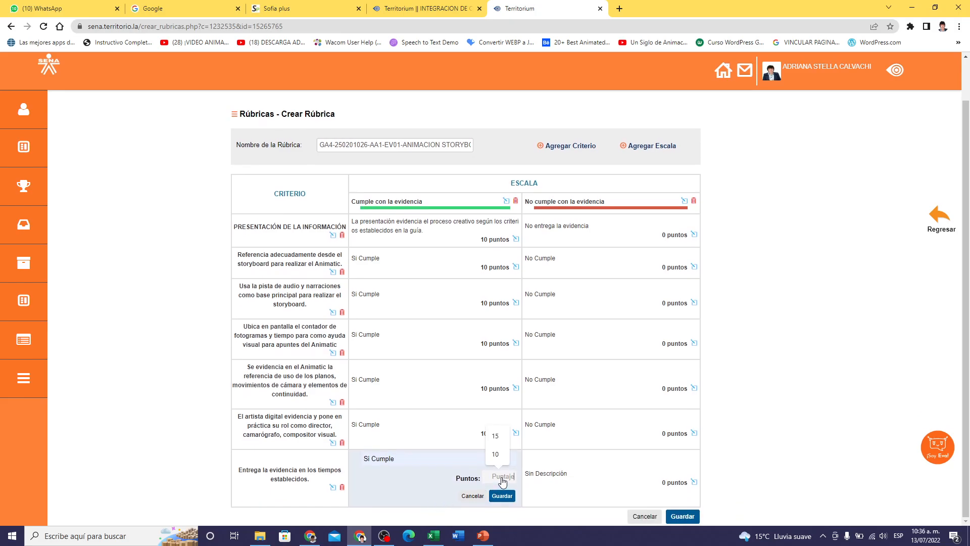
left_click(497, 455)
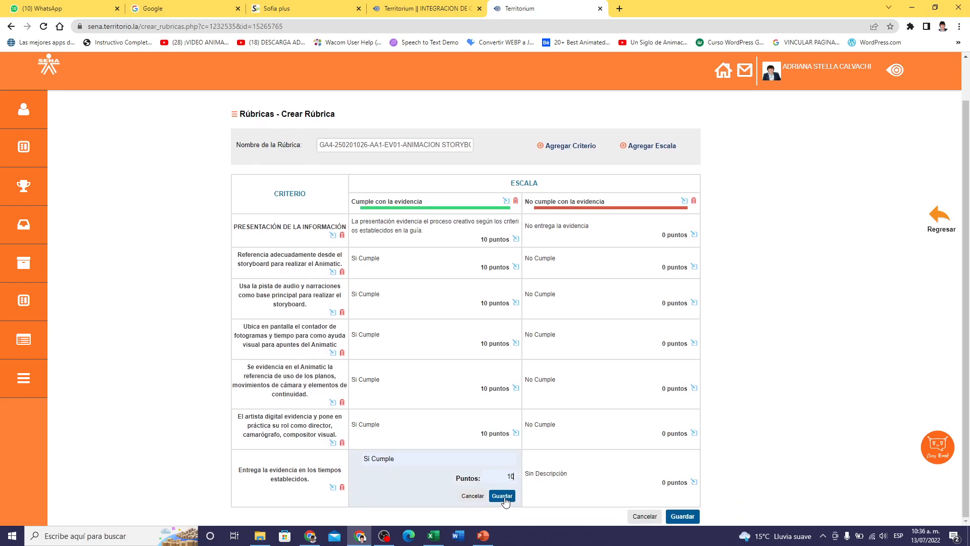
left_click(502, 496)
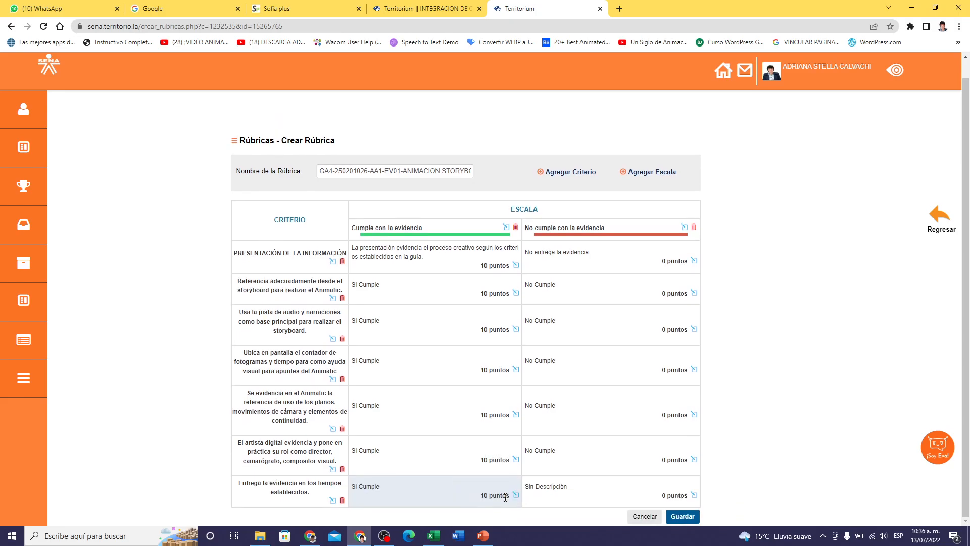
- Fill the seventh criterion's "No cumple con la evidencia" cell with "No Cumple" and 0 points, and save it
left_click(694, 498)
left_click(556, 491)
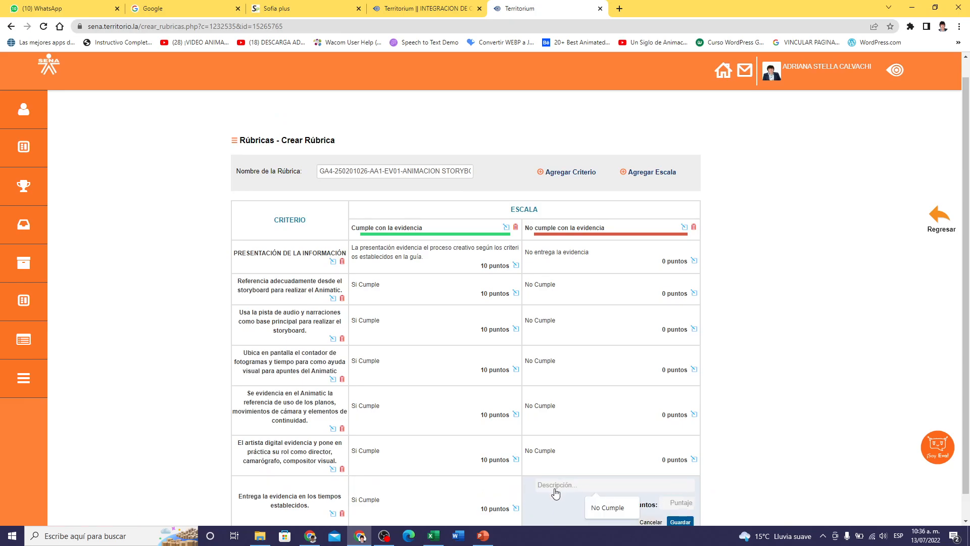
left_click(632, 509)
scroll(624, 509, "down", 1)
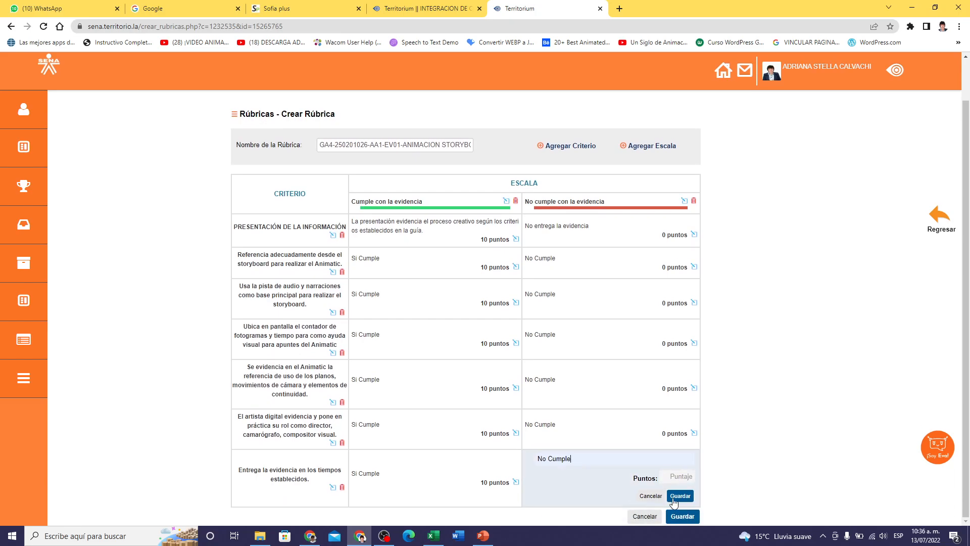
left_click(680, 476)
type("0")
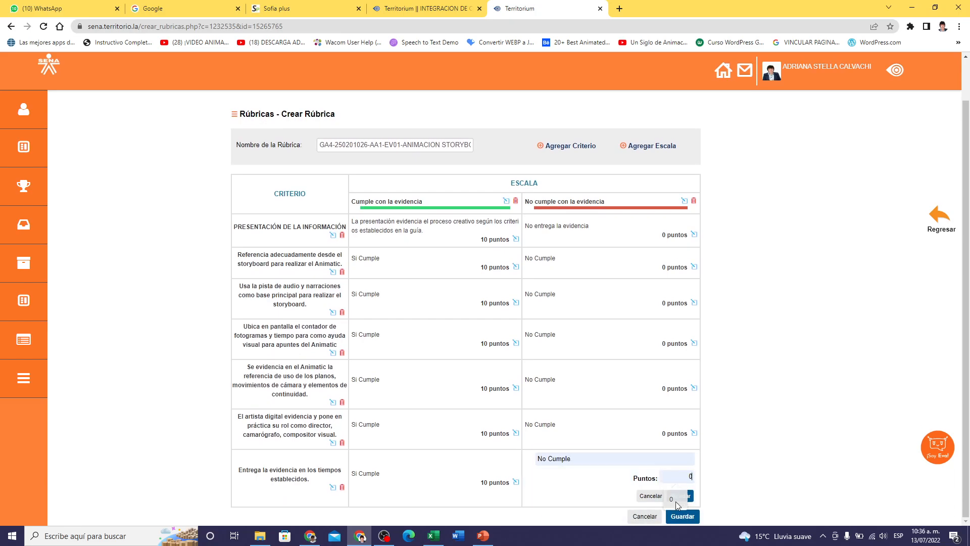
left_click(674, 501)
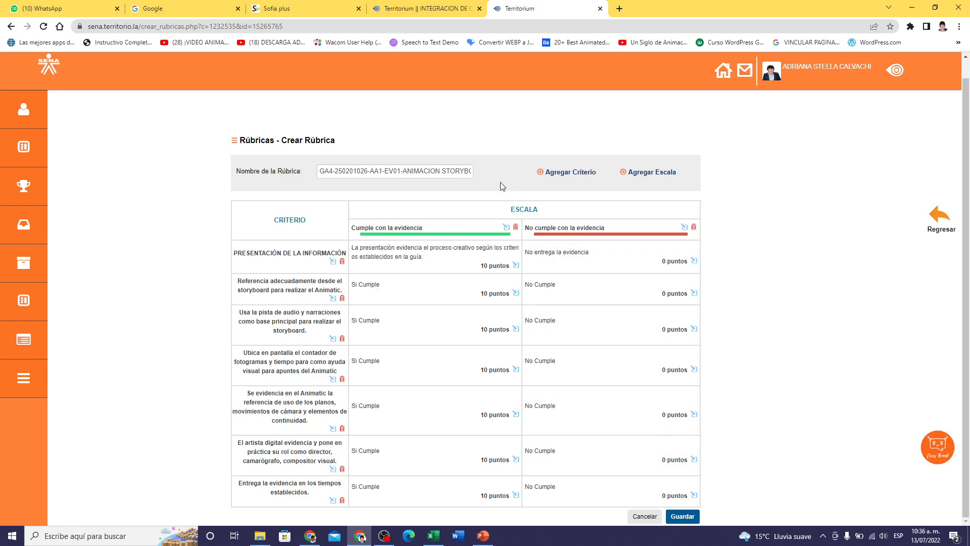
- Add an eighth criterion and save it as "Presenta la evidencia aplicando todos los parámetros de calidad que exige la actividad."
left_click(332, 523)
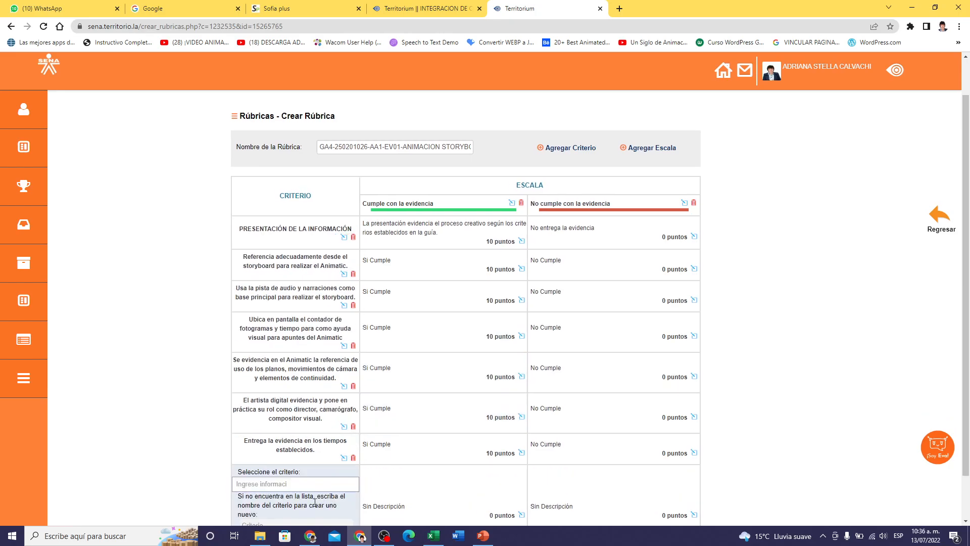
scroll(313, 490, "down", 1)
left_click(303, 476)
type("Present")
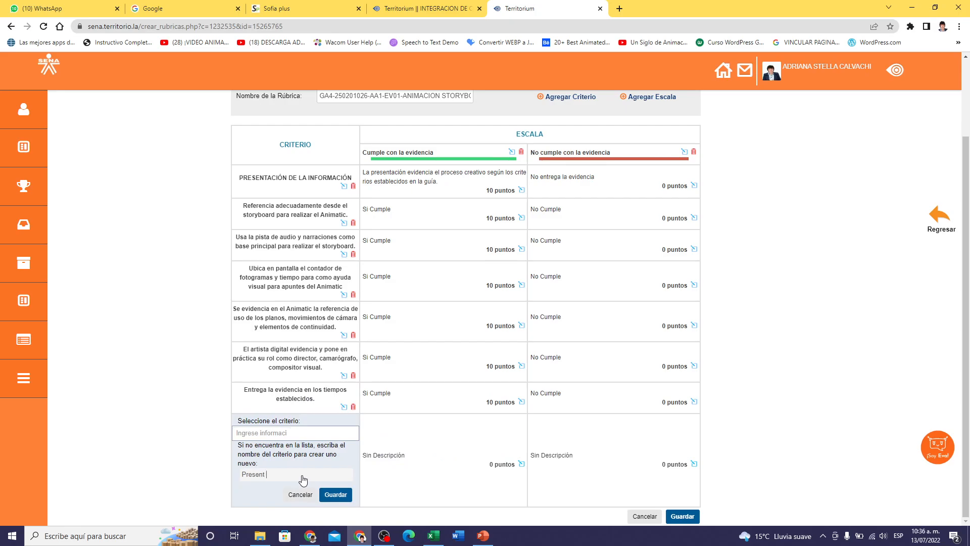
type("a la evidencia ")
type("a")
type("aplicando")
type(" todos los")
type(" parámetr")
type("os de calidad q")
type("ue exige")
type(" la activid")
type("ad.")
left_click(336, 494)
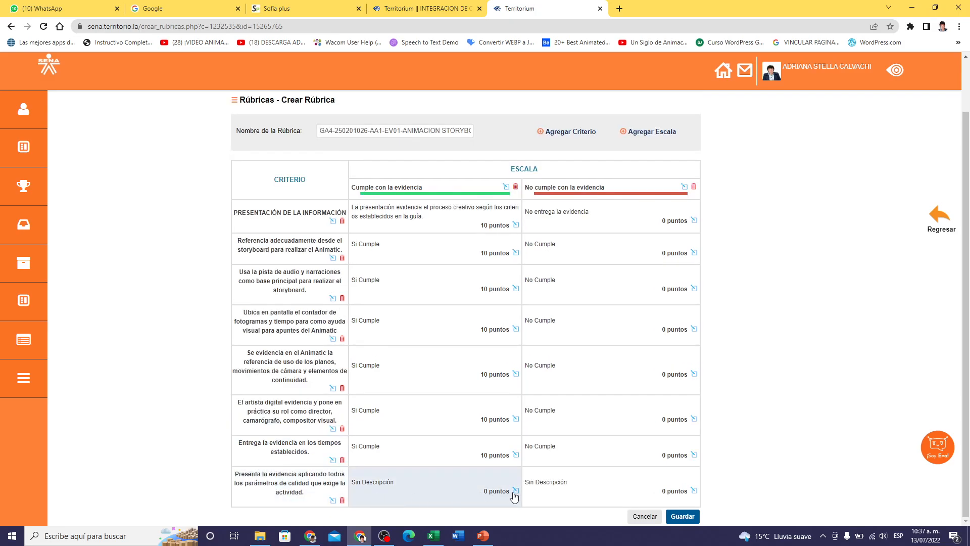
- Fill the eighth criterion's "Cumple con la evidencia" cell with "Si Cumple" and 10 points, and save it
left_click(516, 491)
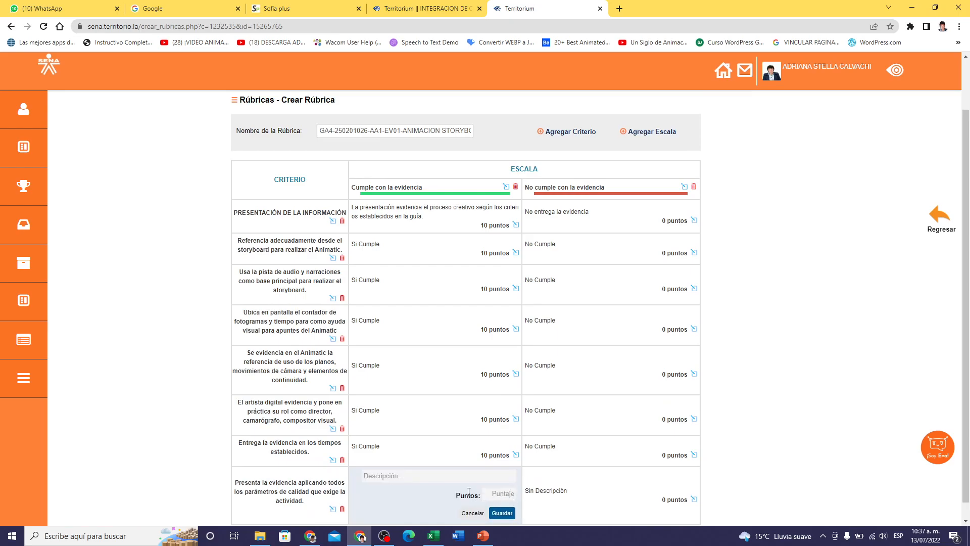
left_click(457, 480)
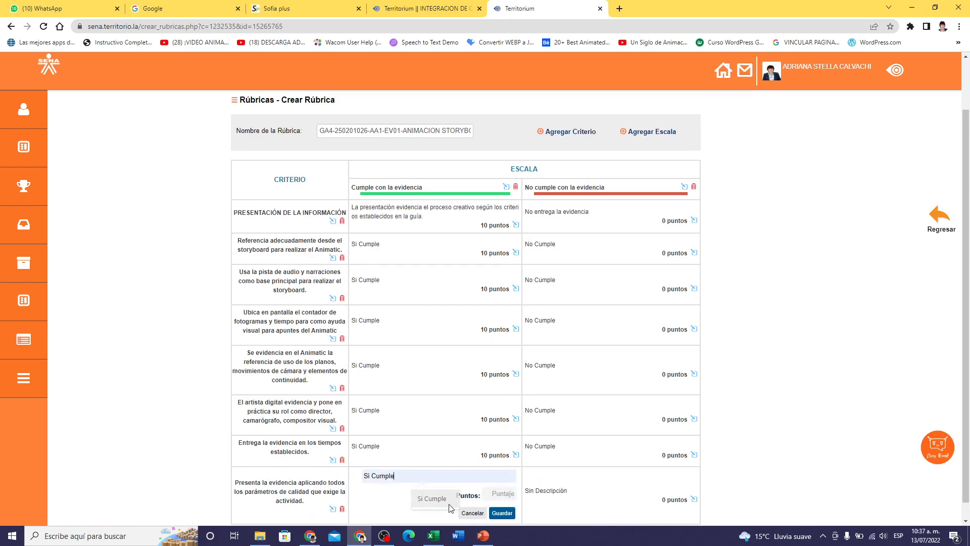
left_click(434, 497)
left_click(506, 497)
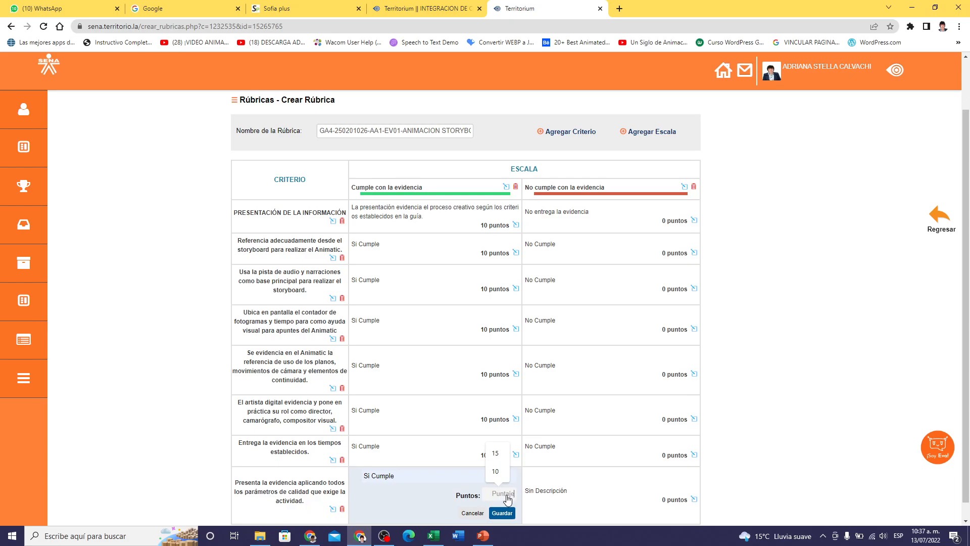
left_click(498, 471)
left_click(502, 513)
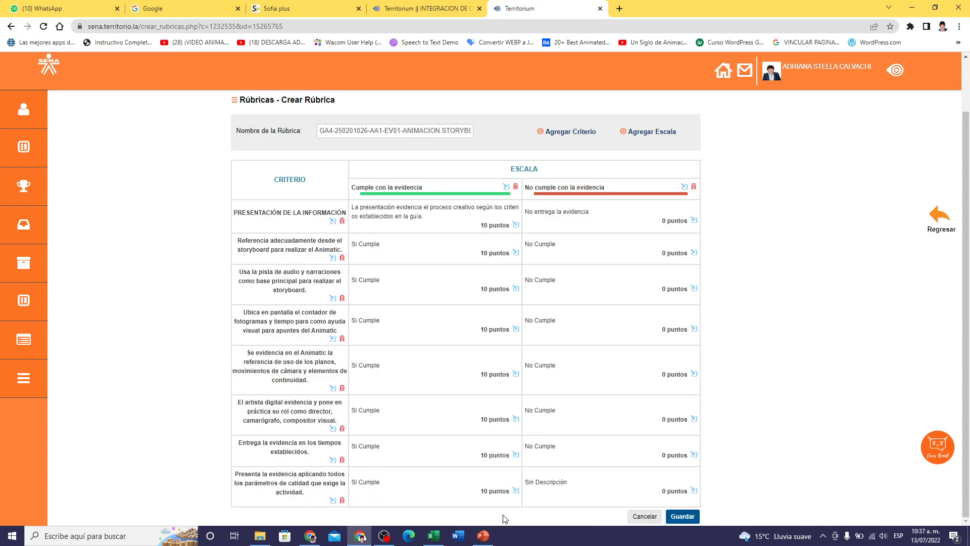
- Fill the eighth criterion's "No cumple con la evidencia" cell with "No Cumple" and 0 points, and save it
left_click(694, 490)
left_click(580, 478)
left_click(601, 499)
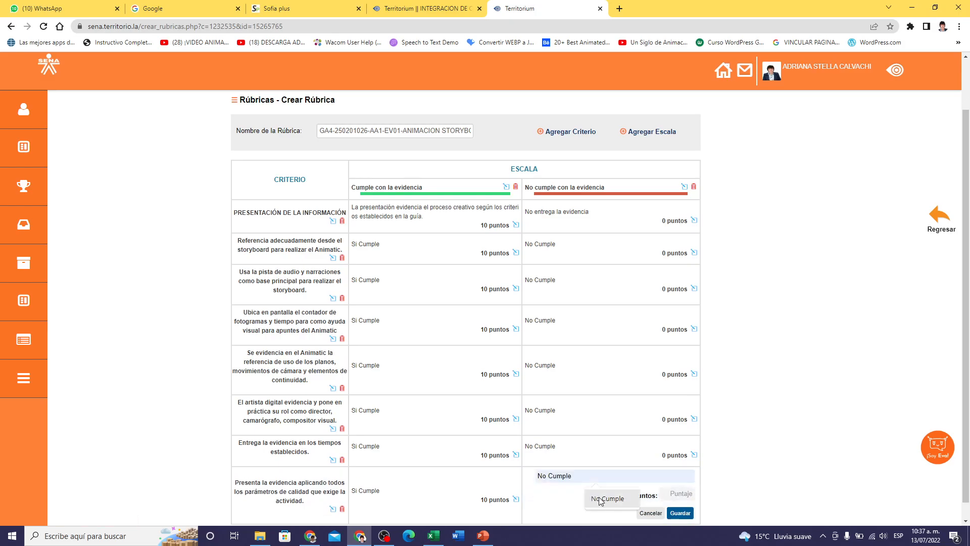
left_click(673, 497)
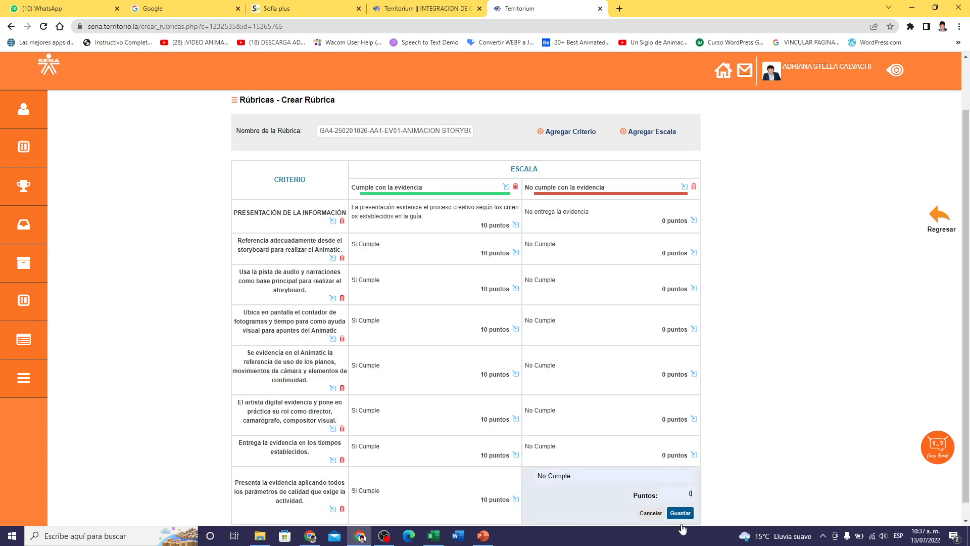
left_click(679, 513)
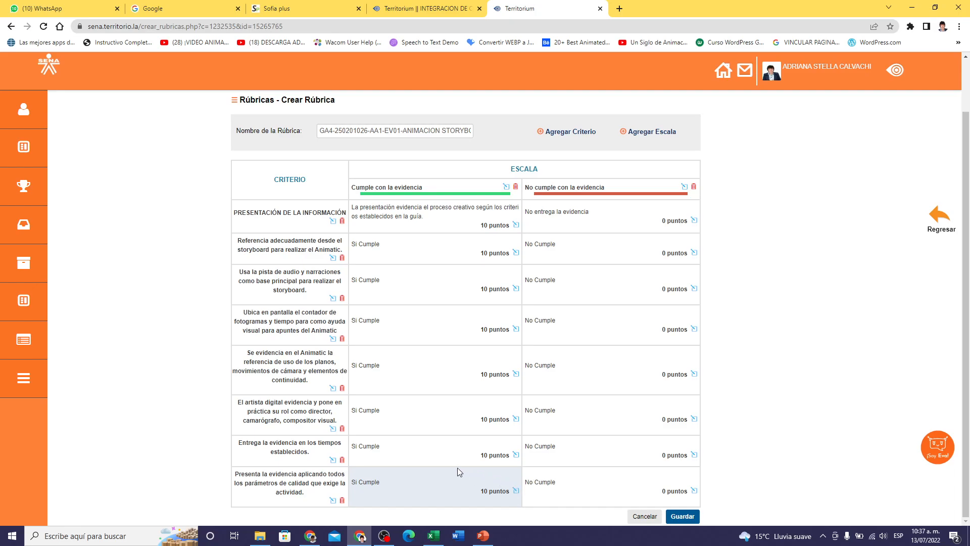
- Set the "Si Cumple" score of the criterion on delivering the evidence on time to 15 points and save it
left_click(514, 456)
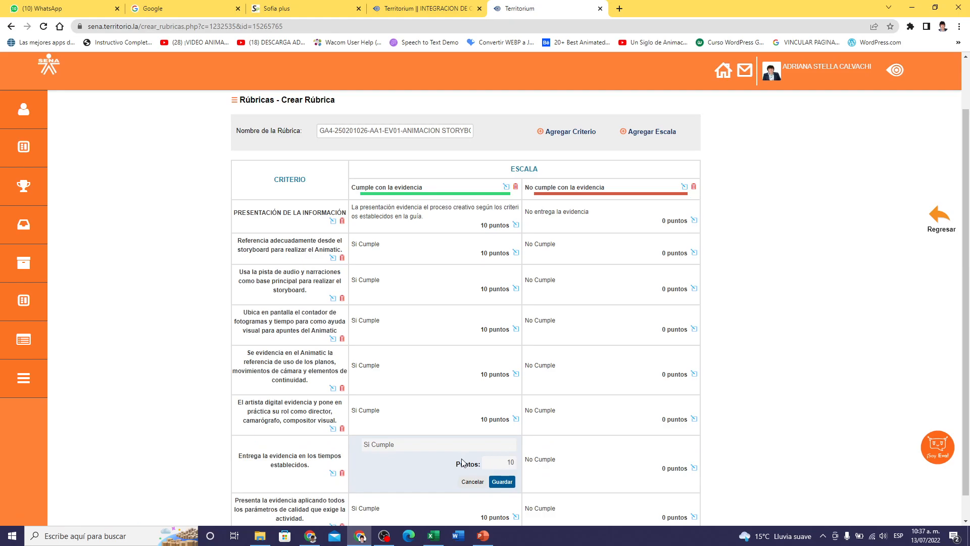
left_click(513, 463)
left_click(495, 503)
left_click(506, 482)
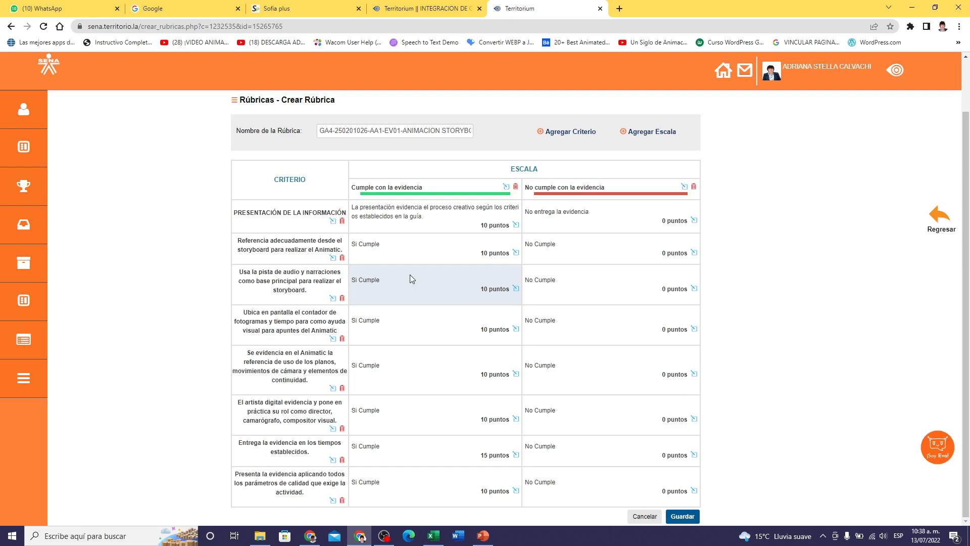
- Set the "Cumple con la evidencia" score of the PRESENTACIÓN DE LA INFORMACIÓN criterion to 15 points and save it
left_click(516, 226)
left_click(513, 229)
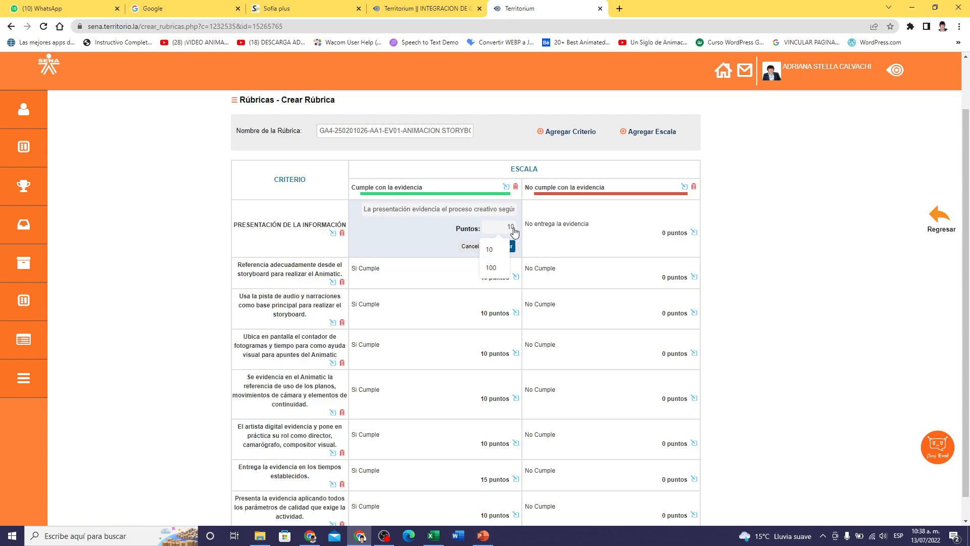
key("BackSpace")
type("5")
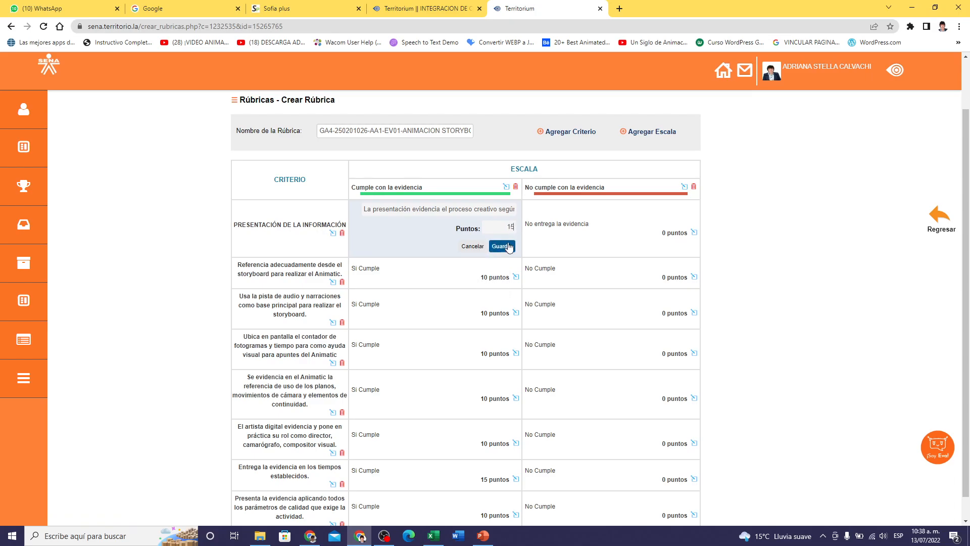
left_click(508, 247)
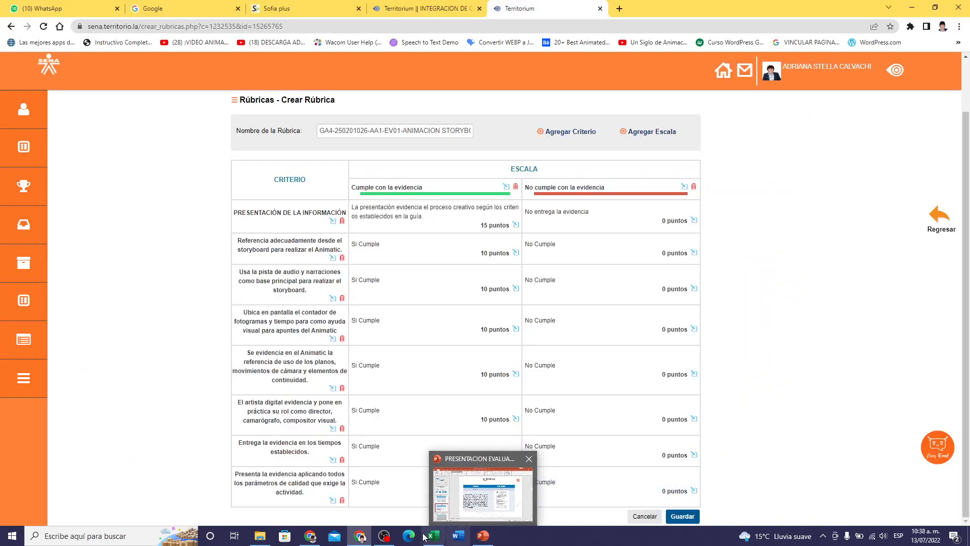
- Set the "Si Cumple" score of the last criterion, on quality parameters, to 15 points and save it
mouse_move(361, 539)
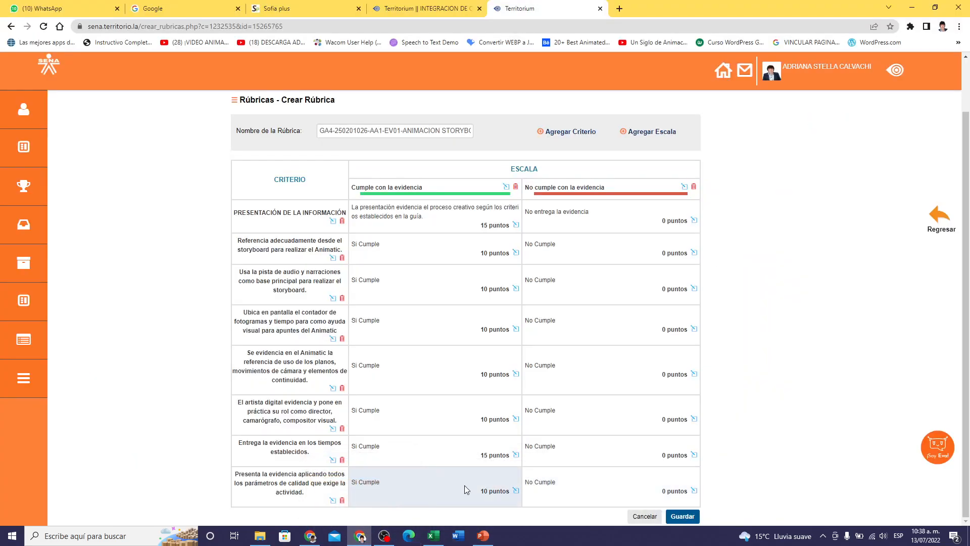
left_click(515, 490)
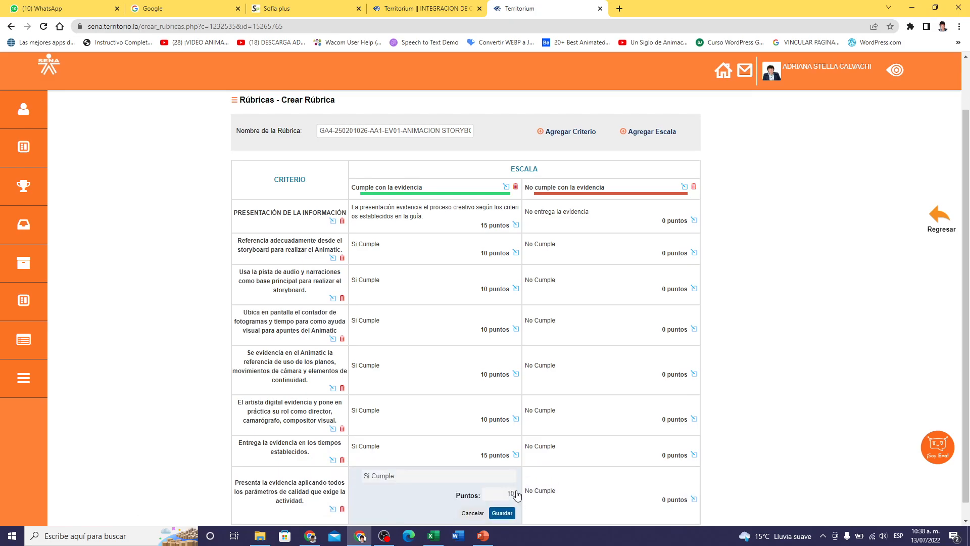
left_click(514, 495)
key("BackSpace")
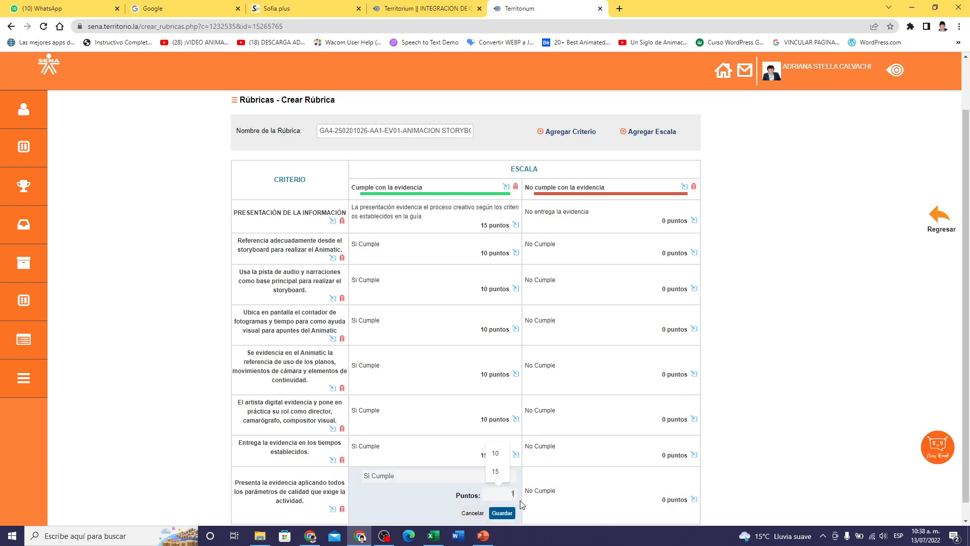
type("5")
left_click(501, 513)
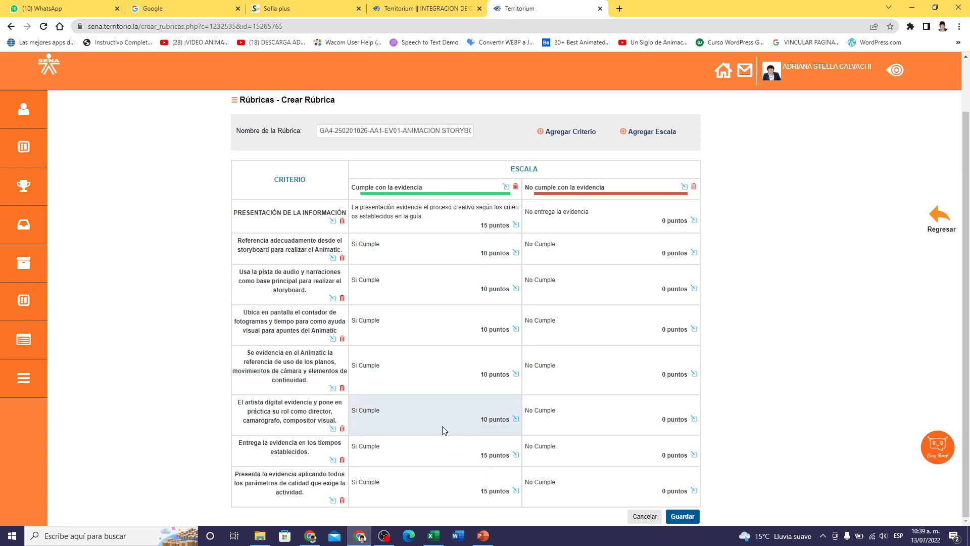
- Set the "Si Cumple" score of the criterion on the digital artist's role as director, cameraman and visual compositor to 15 points and save it
left_click(515, 418)
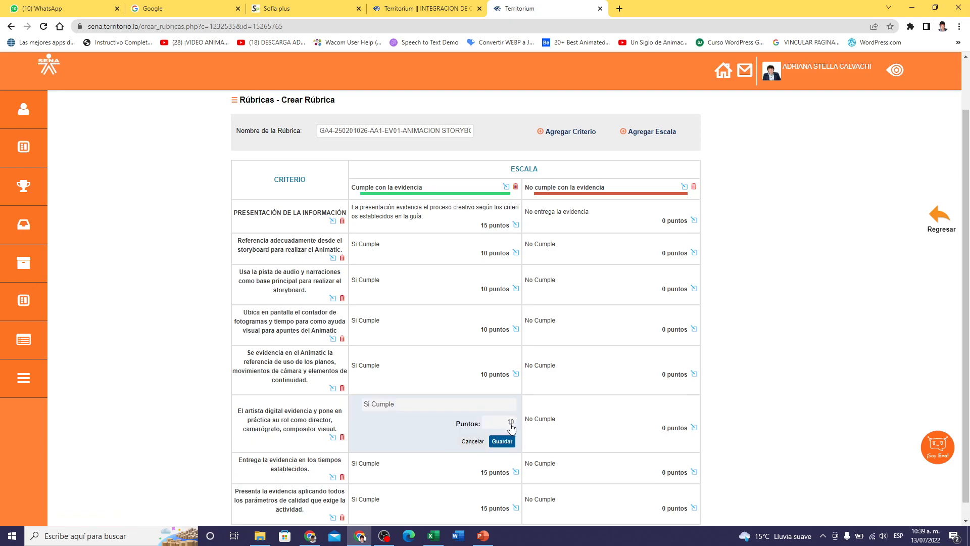
key("BackSpace")
type("5")
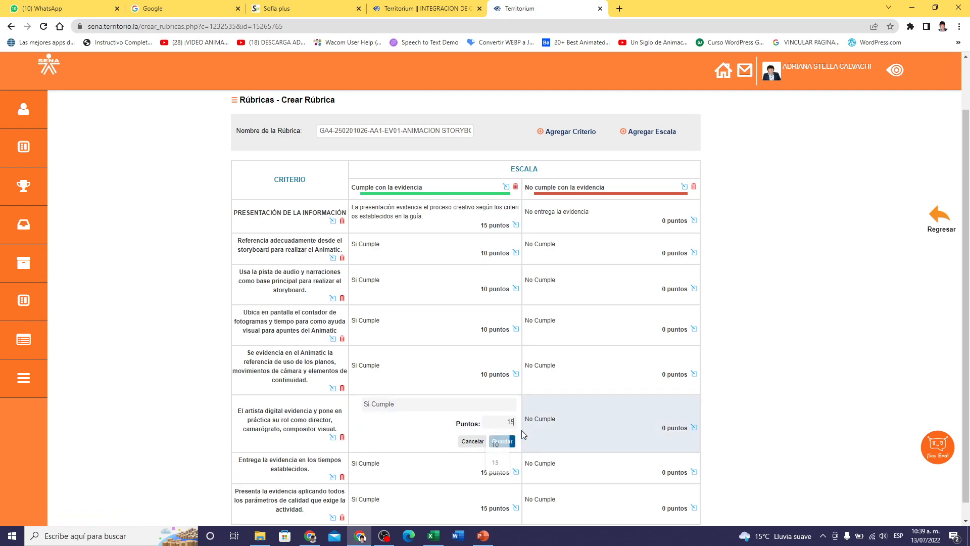
left_click(508, 440)
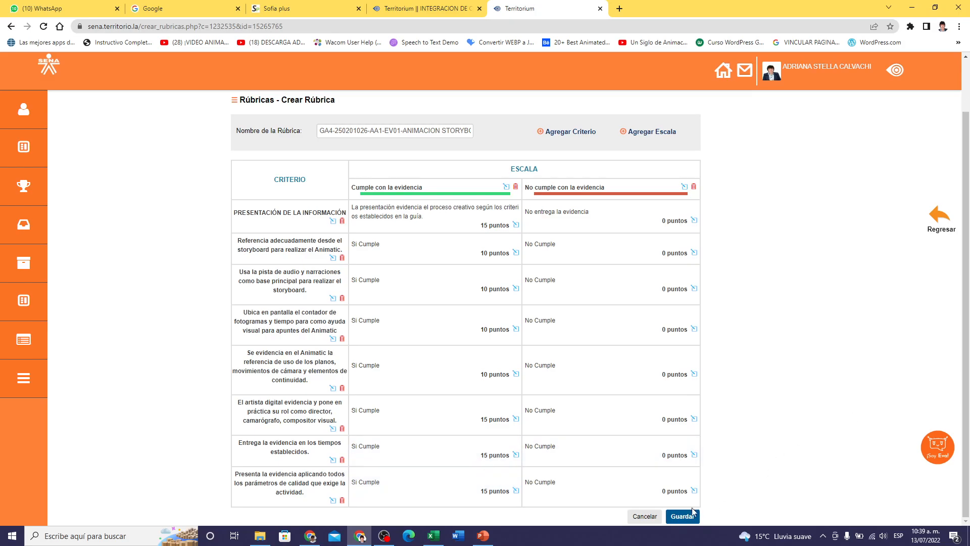
- Save the completed rubric and close the rubric list
left_click(681, 516)
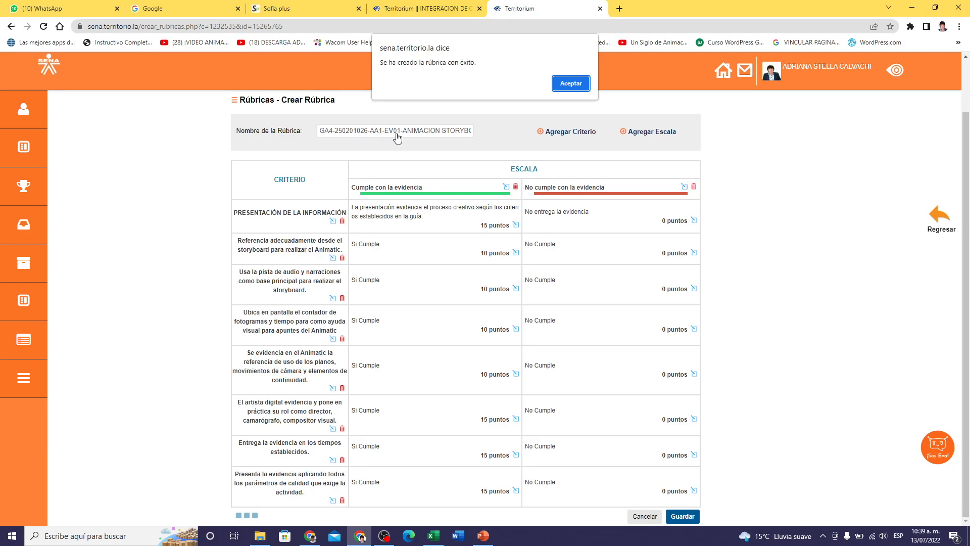
left_click(570, 82)
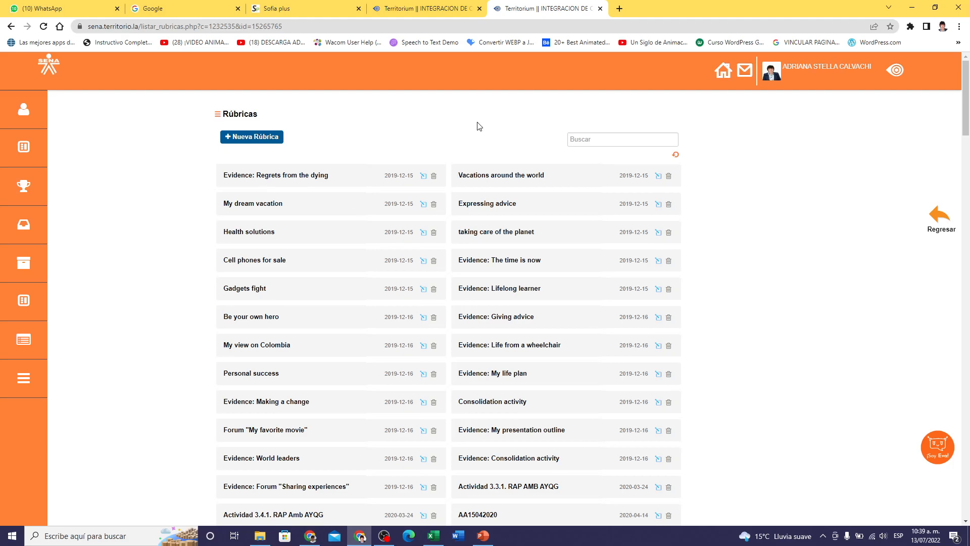
left_click(600, 9)
- Open the course's content editing area and go to PROYECTO / Fase Validación / Actividad de proyecto 3 / Guía de aprendizaje 04
scroll(552, 176, "up", 4)
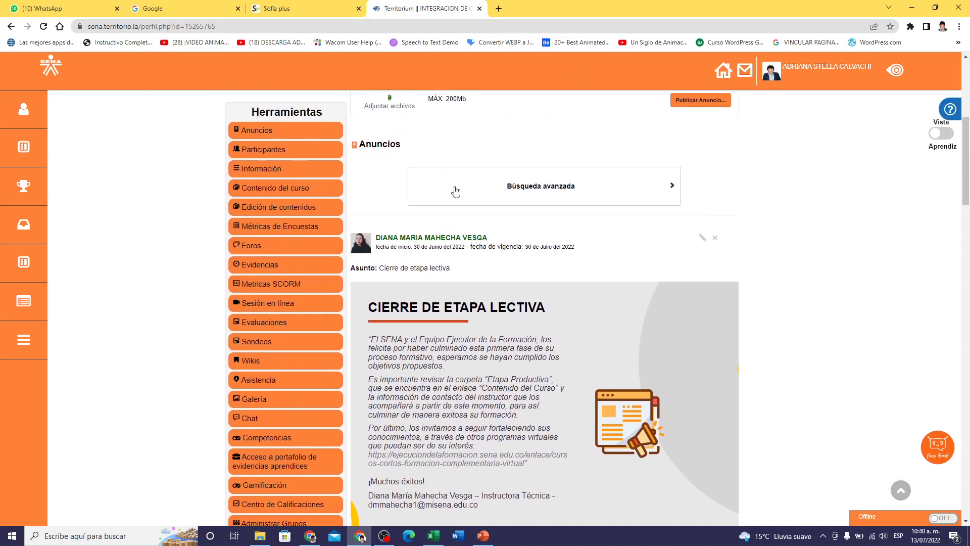
left_click(284, 210)
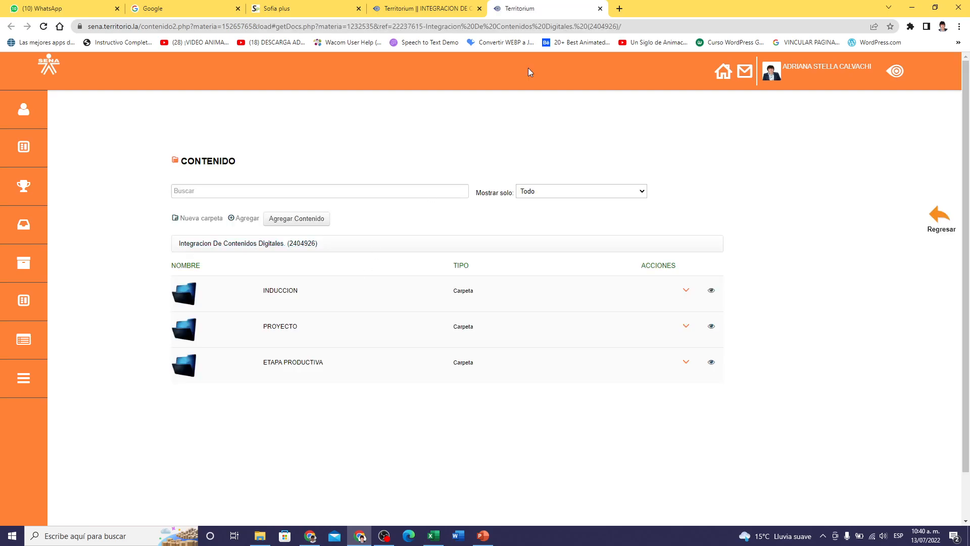
left_click(284, 332)
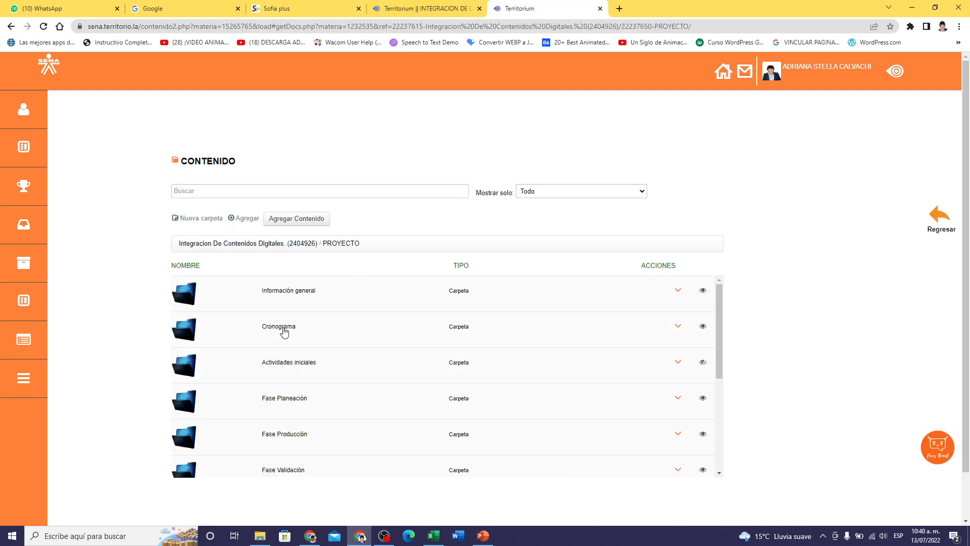
scroll(303, 426, "down", 2)
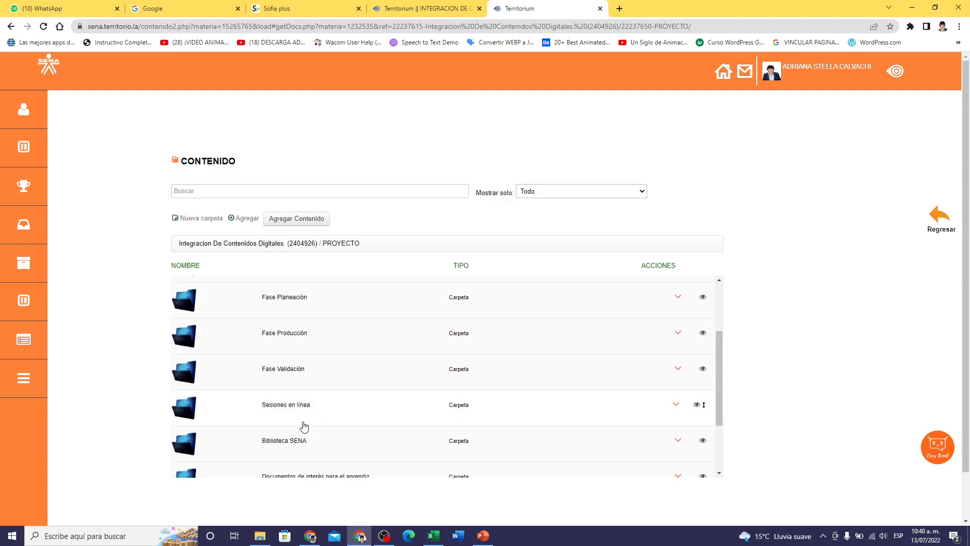
left_click(279, 371)
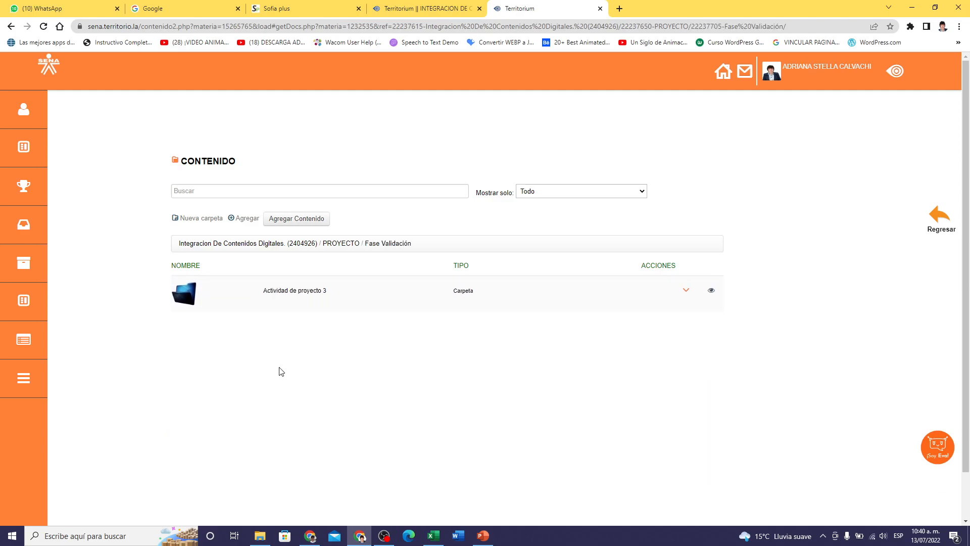
left_click(294, 291)
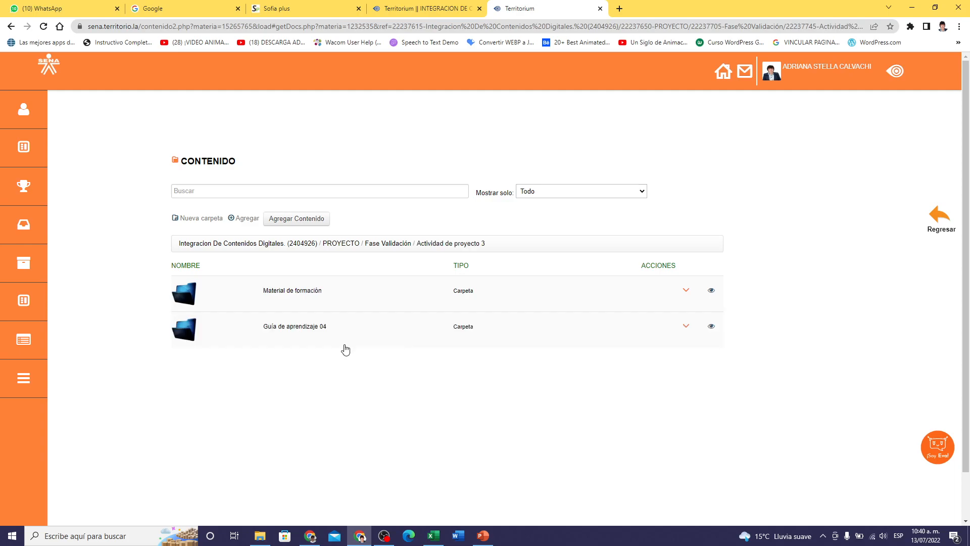
left_click(276, 328)
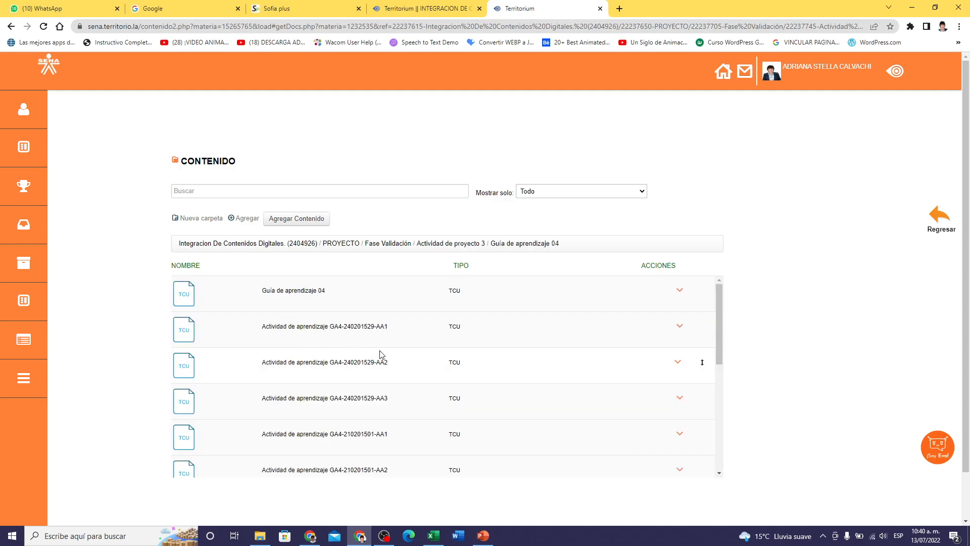
scroll(381, 354, "down", 6)
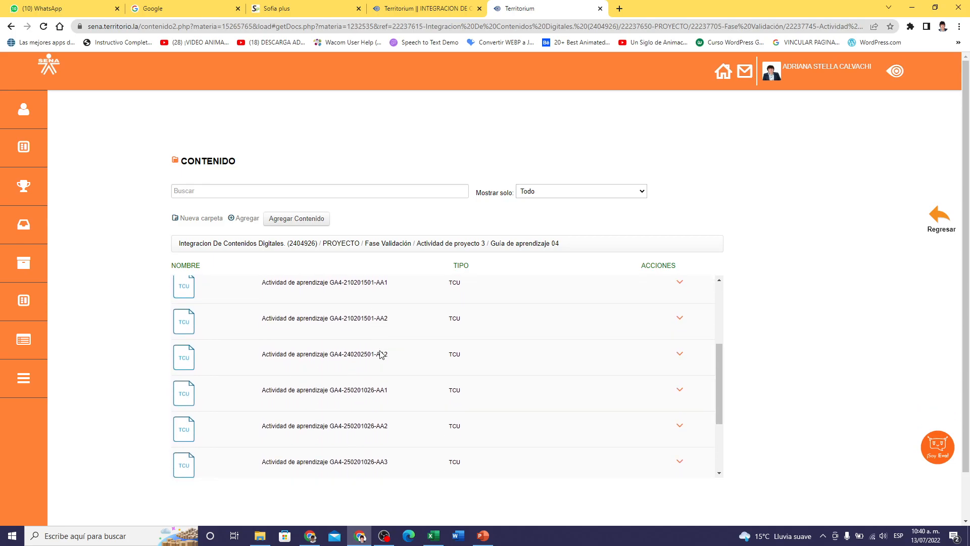
scroll(381, 355, "down", 1)
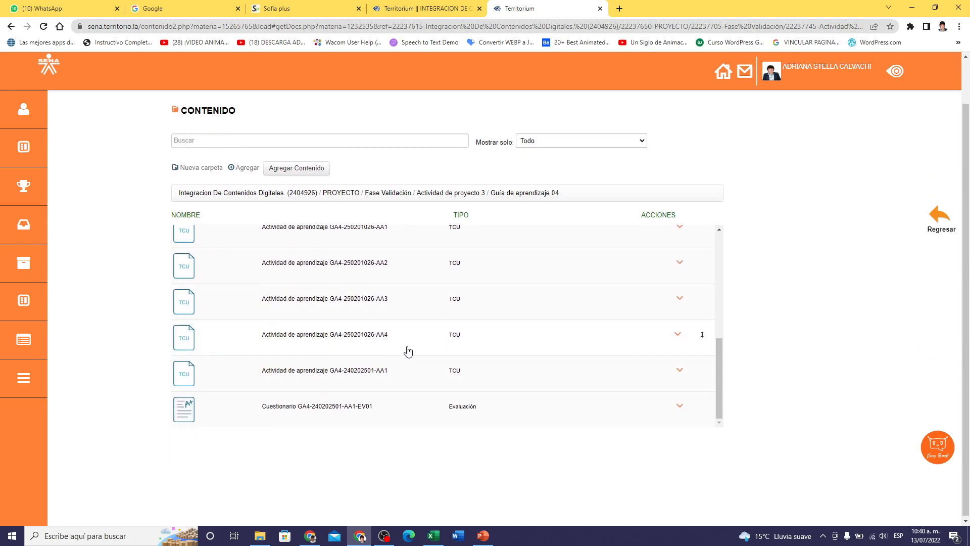
scroll(408, 350, "up", 1)
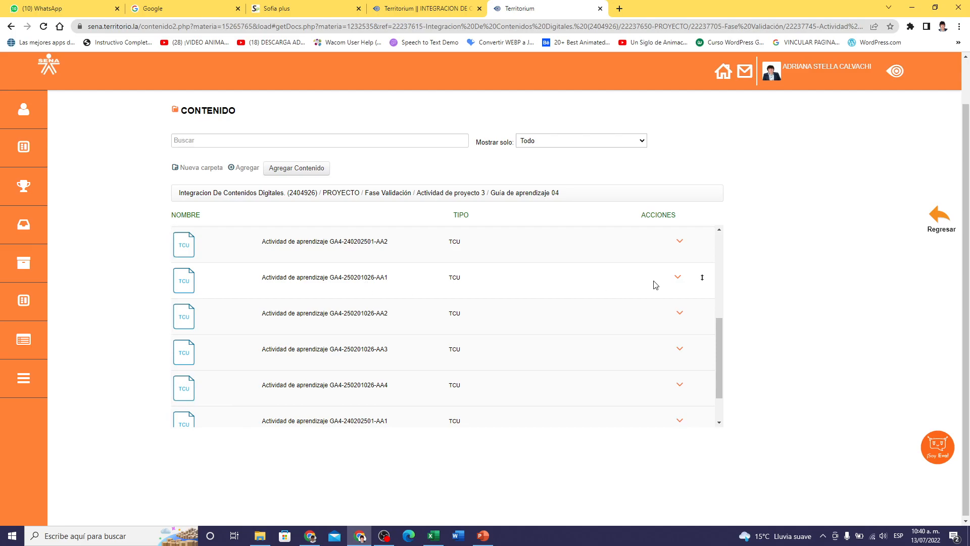
left_click(295, 279)
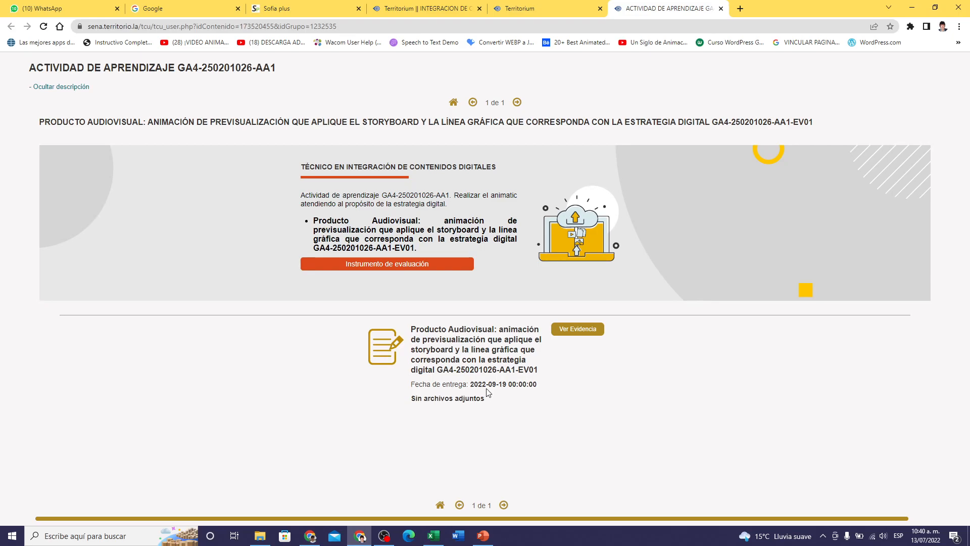
left_click(585, 331)
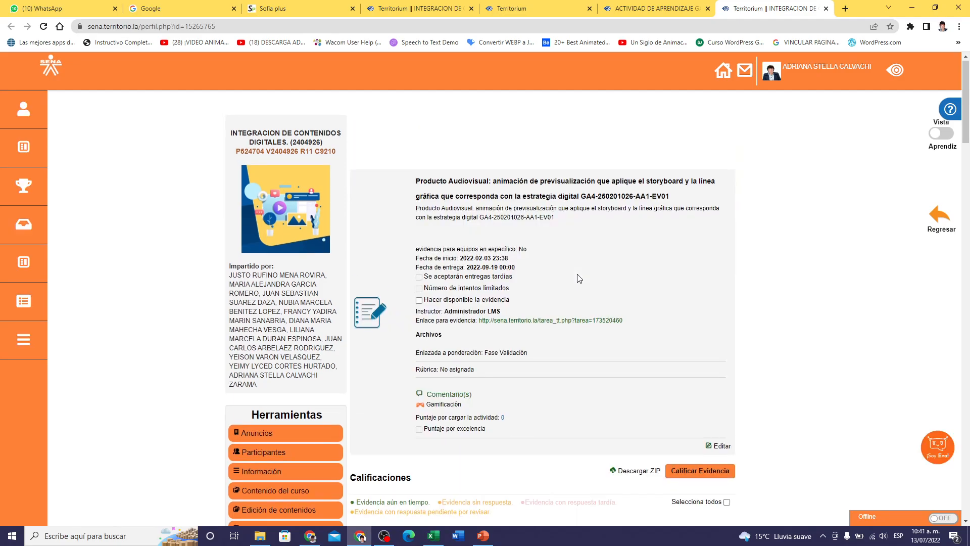
- Look over the evidence's grading list and open the evidence's settings for editing
scroll(578, 278, "down", 3)
scroll(579, 278, "down", 6)
scroll(579, 278, "up", 6)
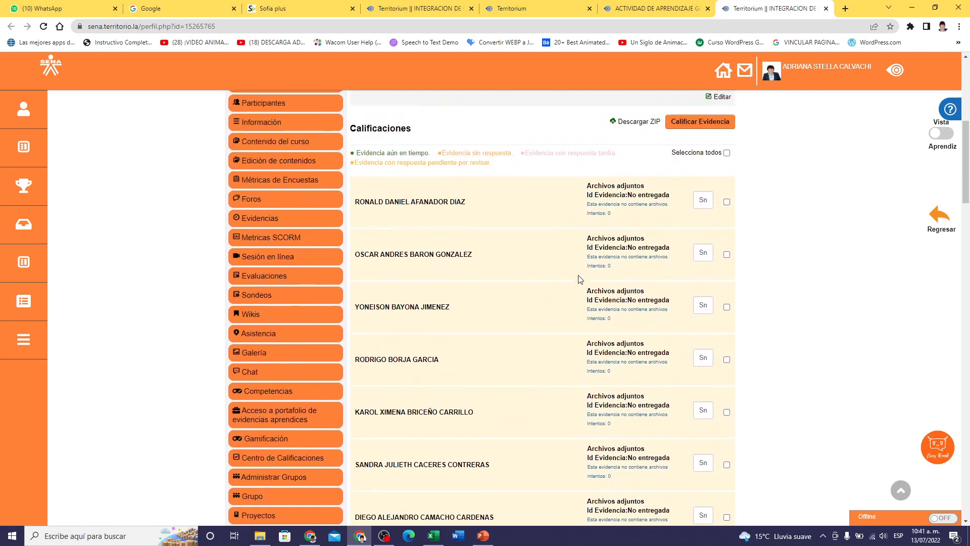
scroll(580, 279, "up", 2)
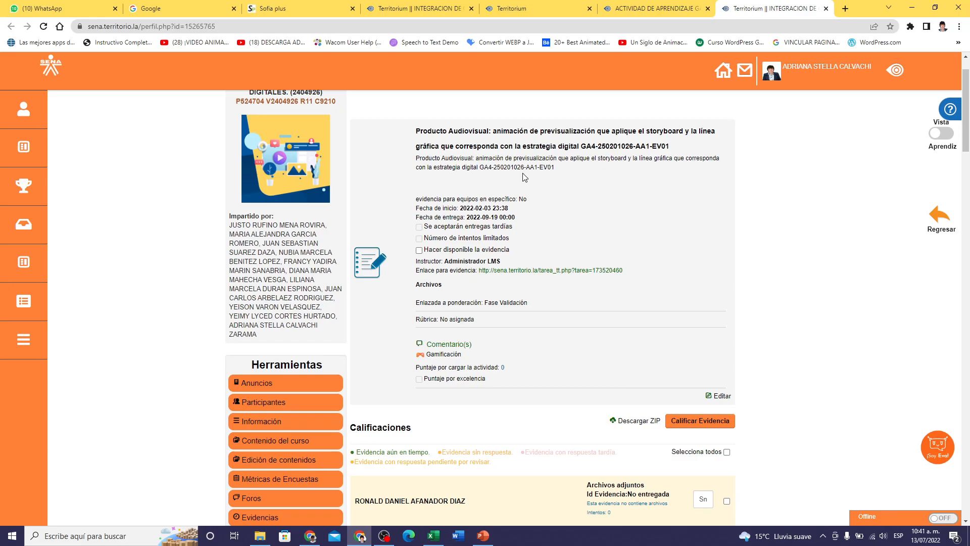
left_click(722, 396)
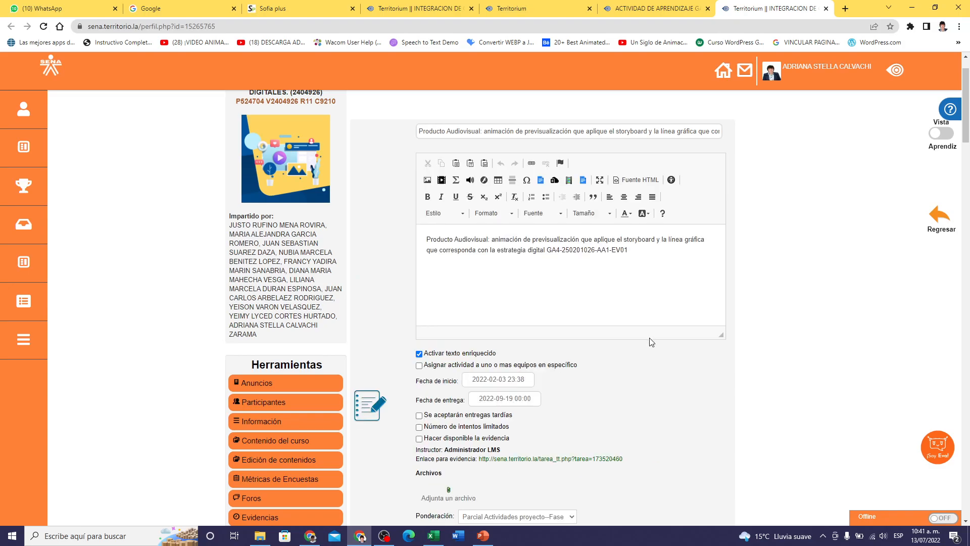
- Set the evidence's start date to 22 August 2022
scroll(649, 338, "down", 3)
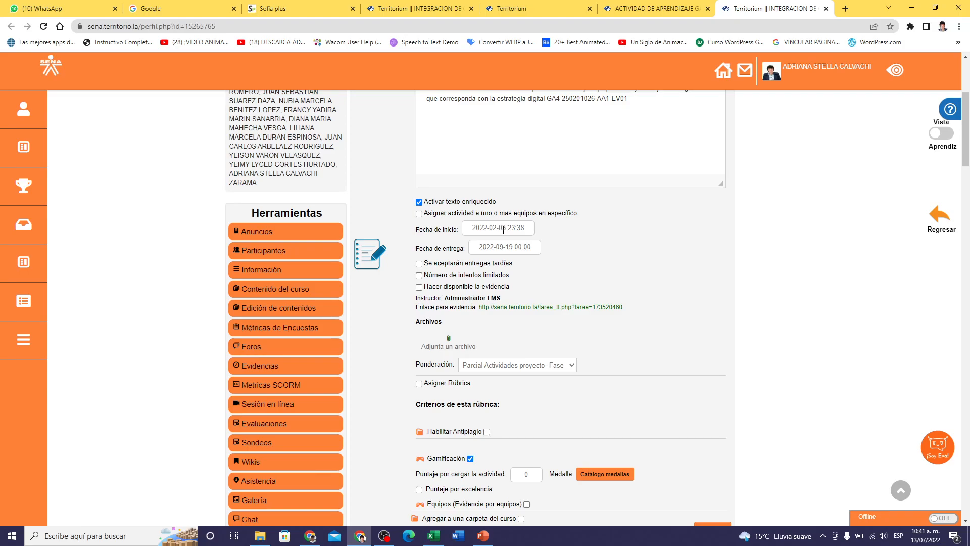
left_click(503, 229)
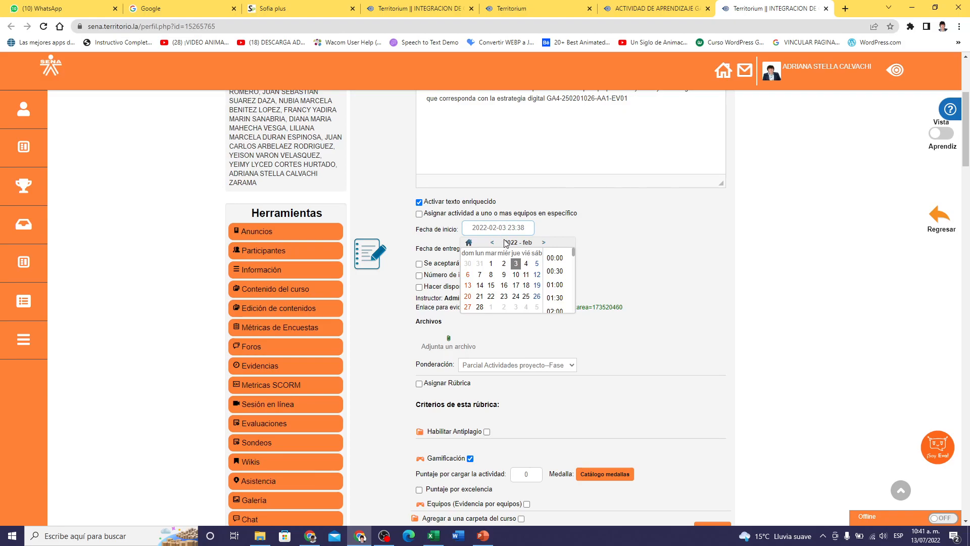
left_click(546, 227)
left_click(499, 232)
left_click(544, 242)
left_click(544, 242)
left_click(544, 243)
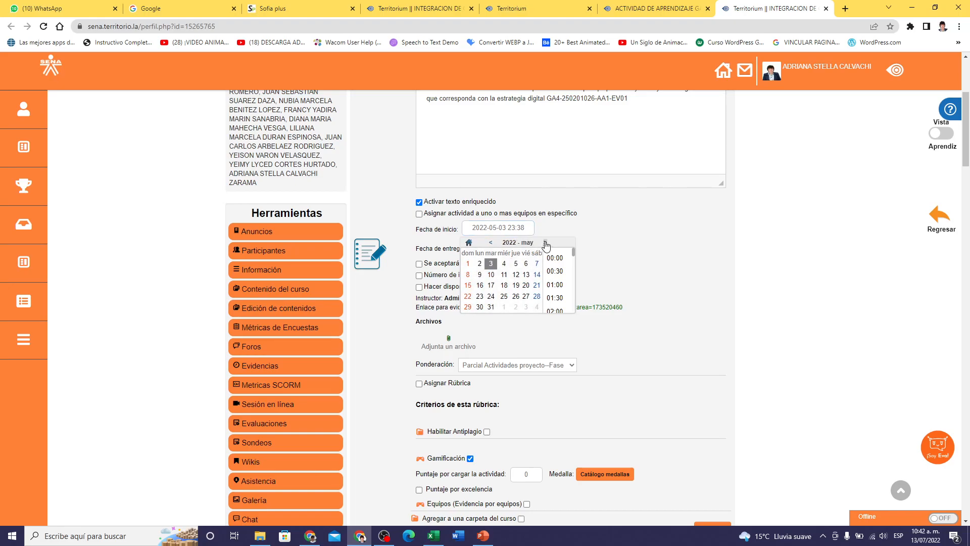
left_click(544, 242)
left_click(544, 243)
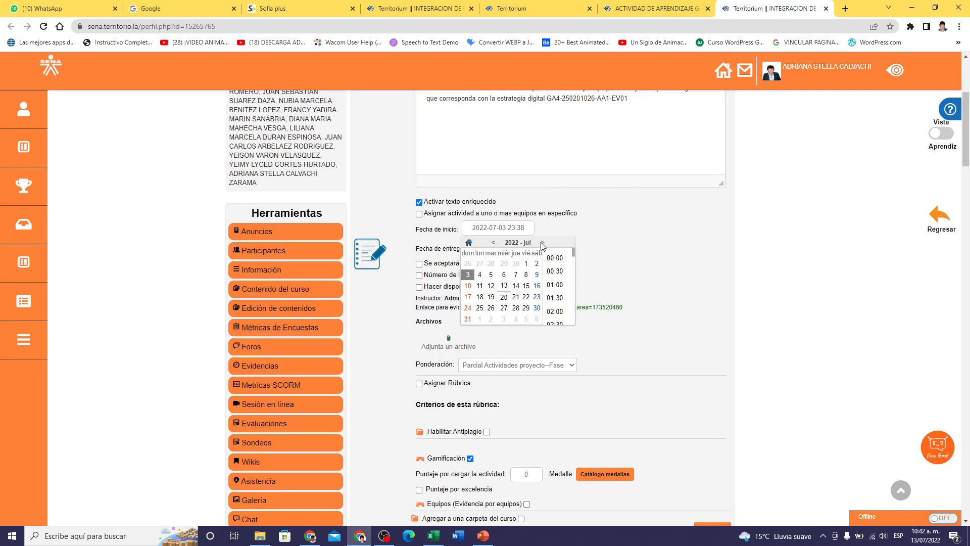
left_click(543, 243)
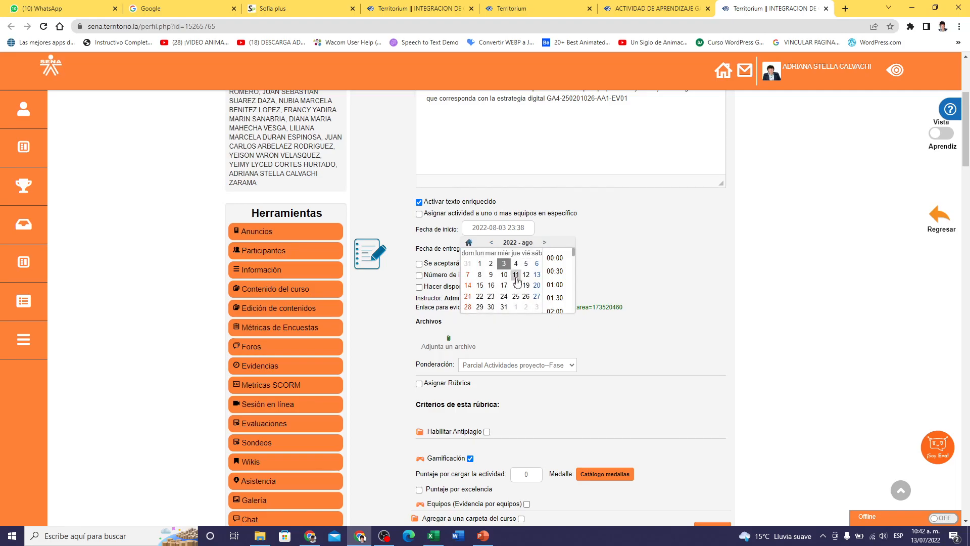
left_click(479, 296)
left_click(567, 227)
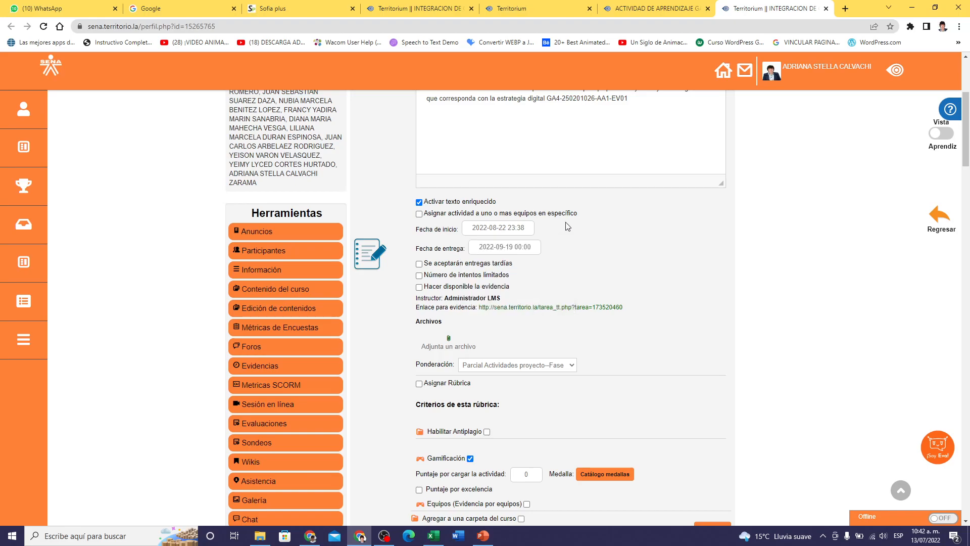
- Set the evidence's delivery date to 31 August 2022 at 23:30
left_click(500, 248)
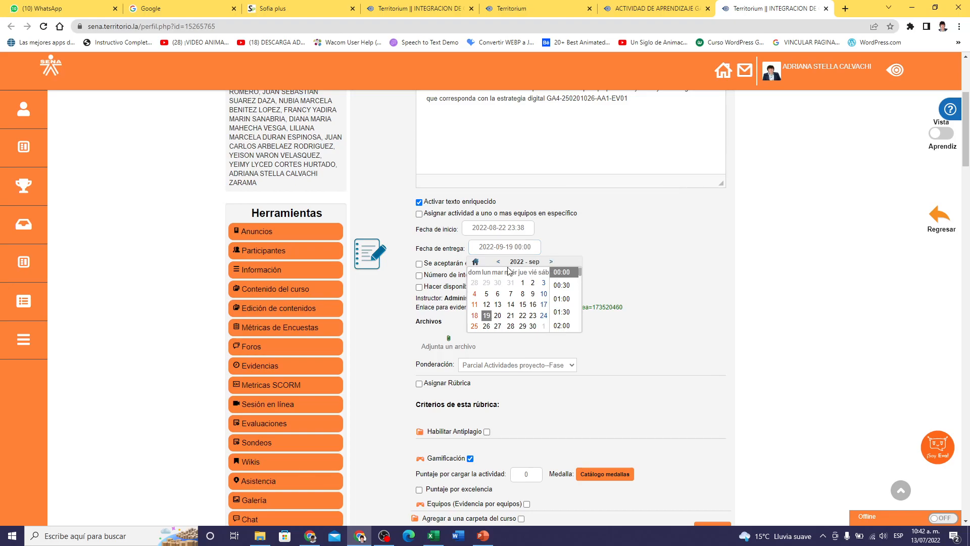
left_click(498, 262)
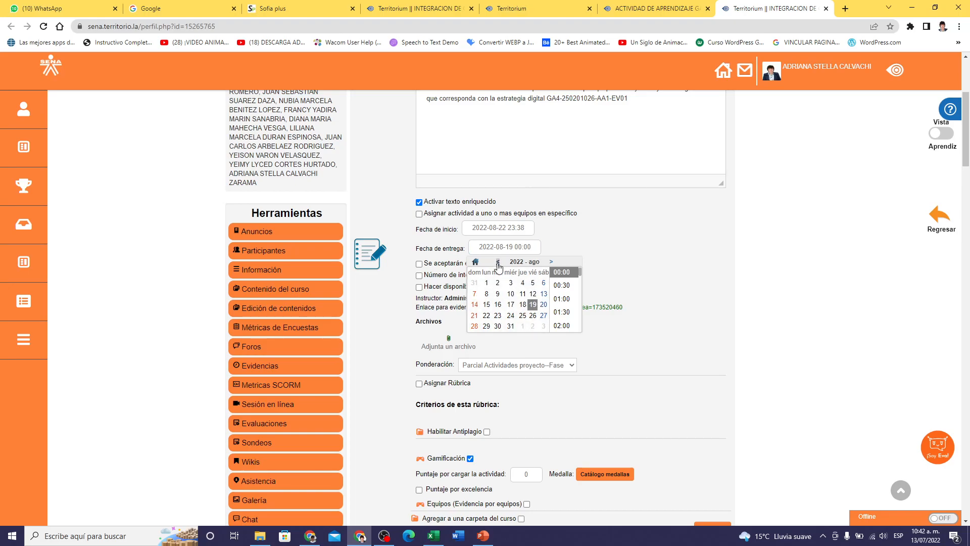
left_click(511, 328)
left_click(617, 232)
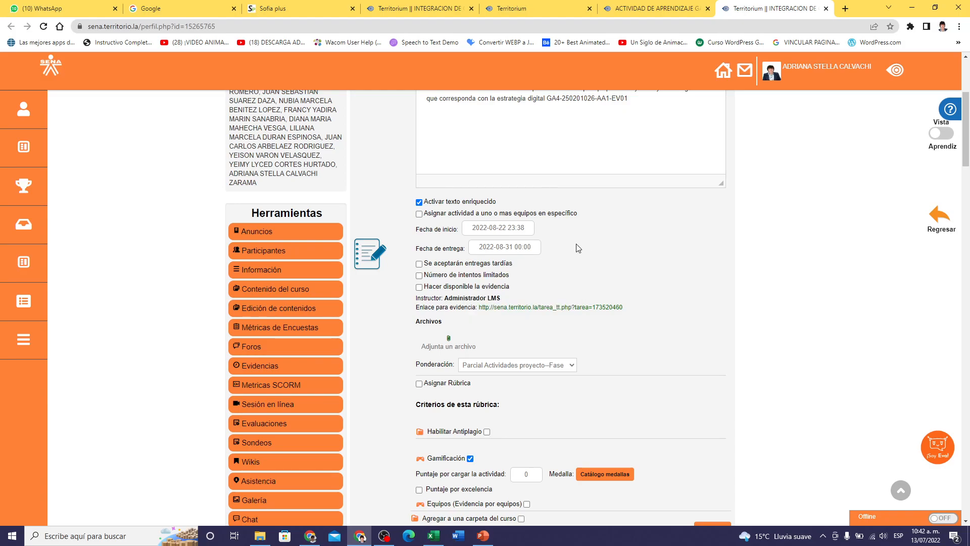
left_click(525, 249)
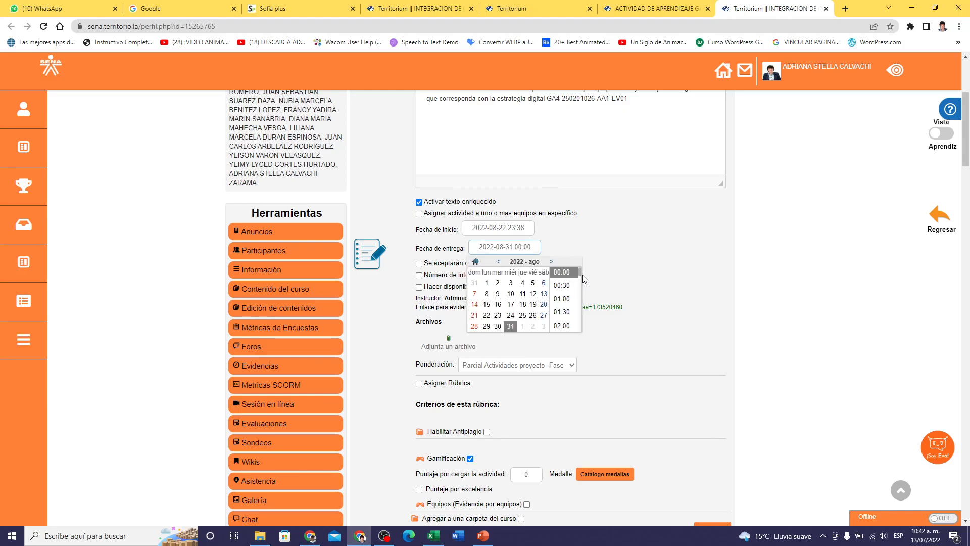
left_click_drag(580, 271, 580, 329)
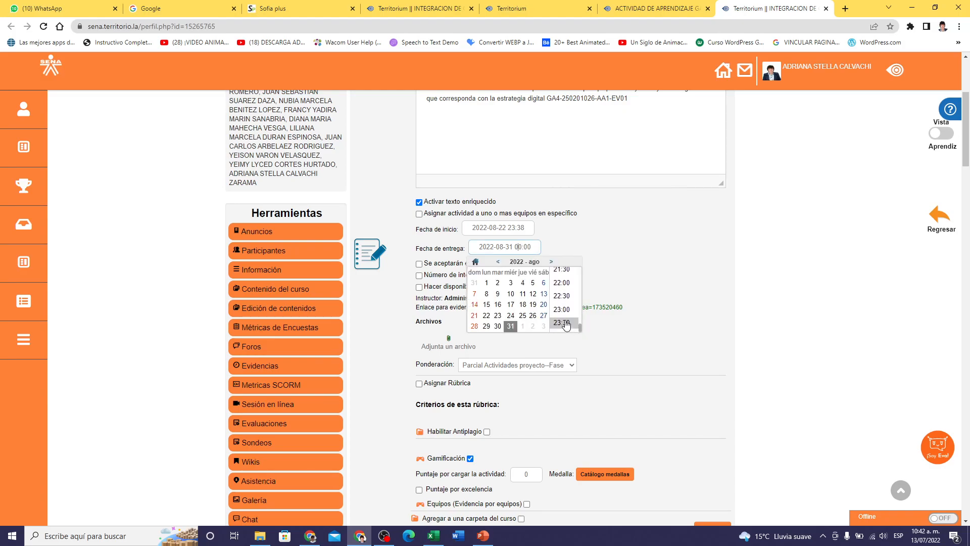
left_click(565, 323)
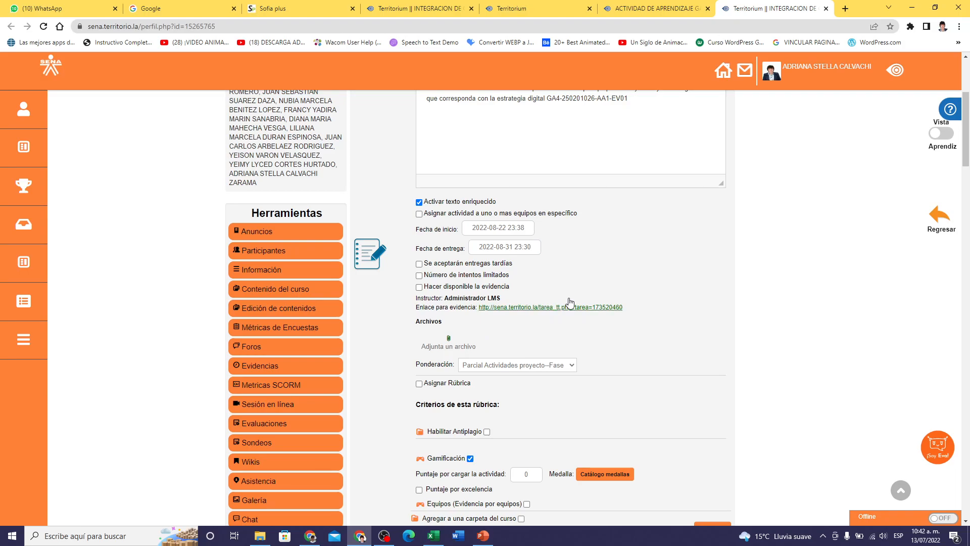
left_click(419, 264)
scroll(530, 331, "down", 1)
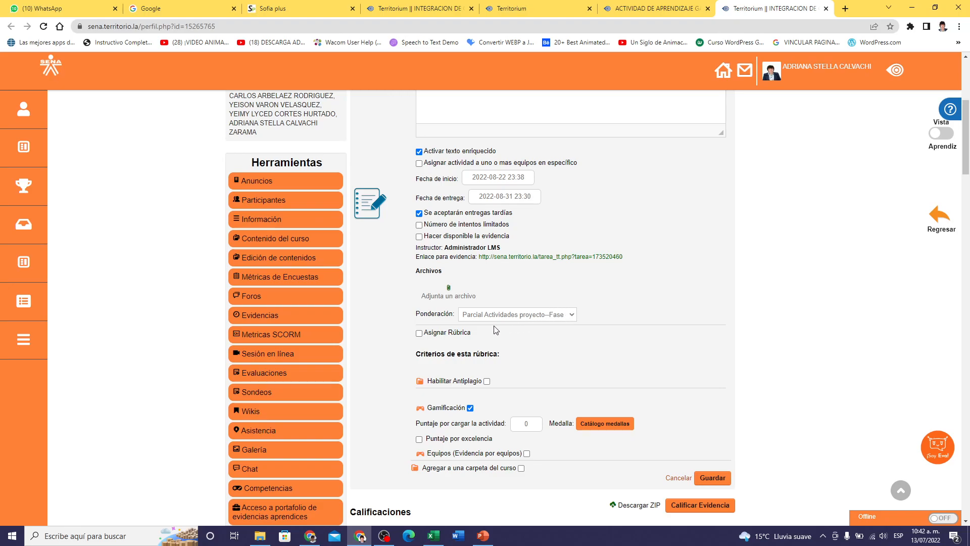
left_click(419, 334)
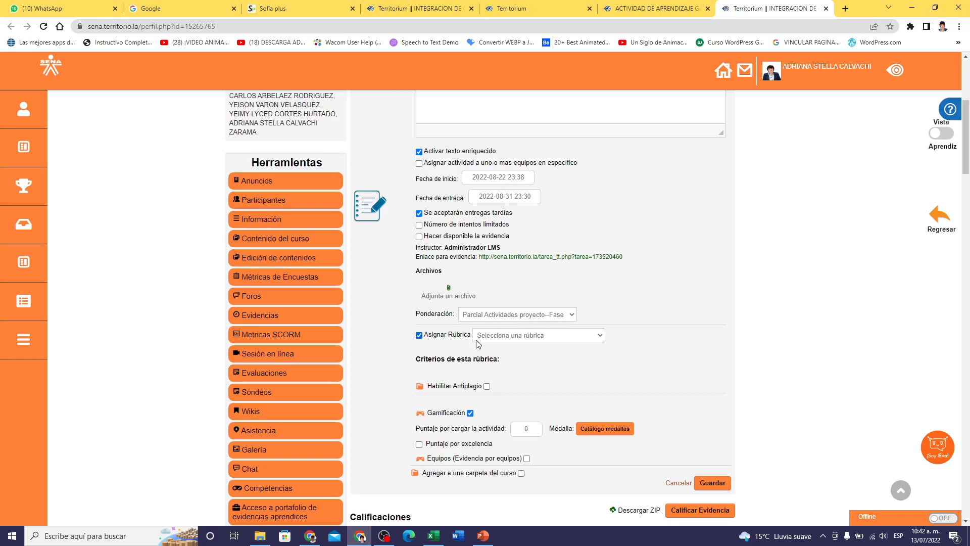
left_click(600, 336)
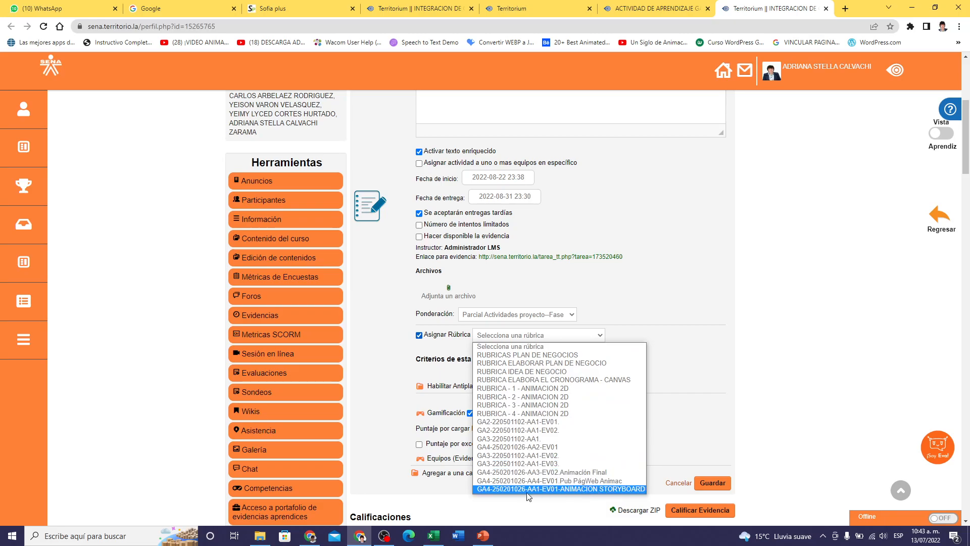
left_click(592, 490)
scroll(638, 334, "down", 2)
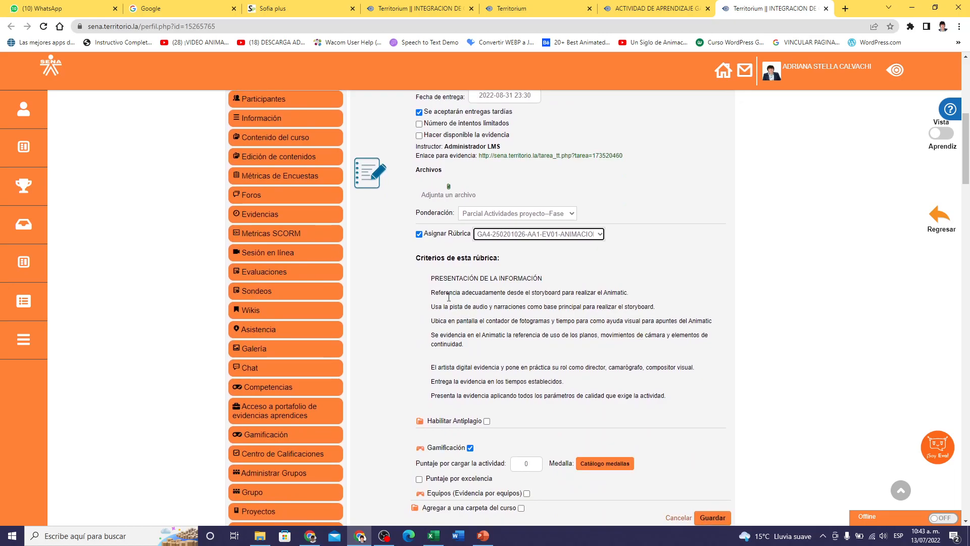
scroll(502, 337, "down", 3)
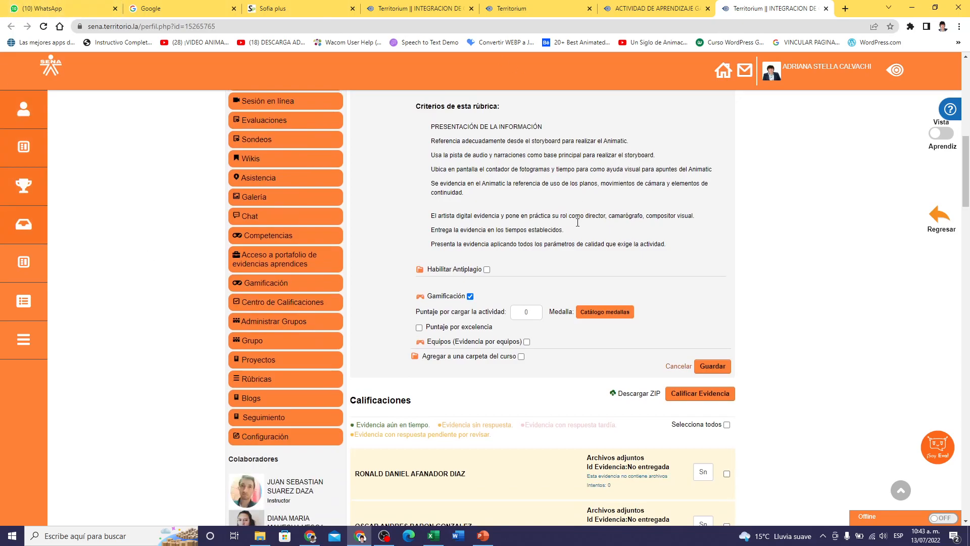
left_click(717, 363)
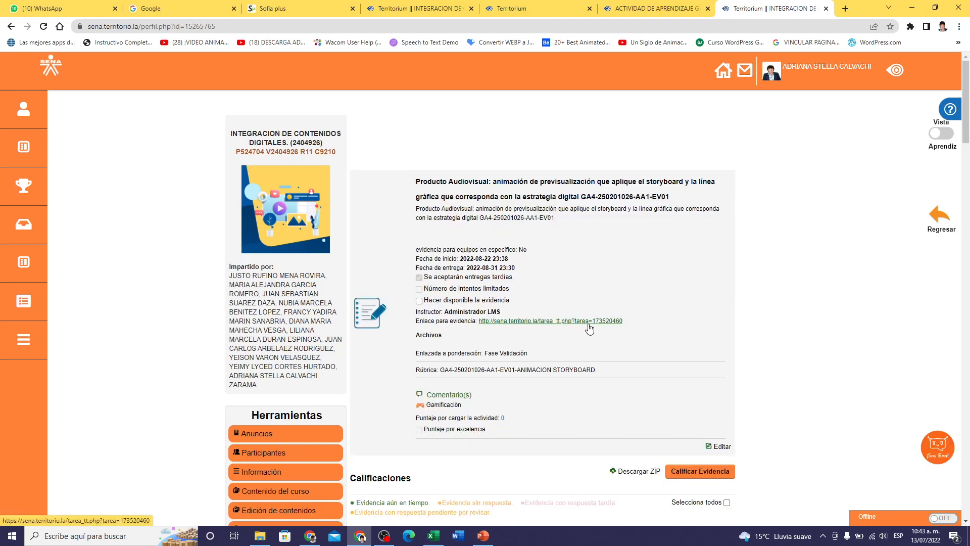
- Open the rubric grading for the first learner and rate PRESENTACIÓN DE LA INFORMACIÓN as meeting the evidence, 15 points
scroll(589, 329, "down", 3)
scroll(589, 327, "up", 3)
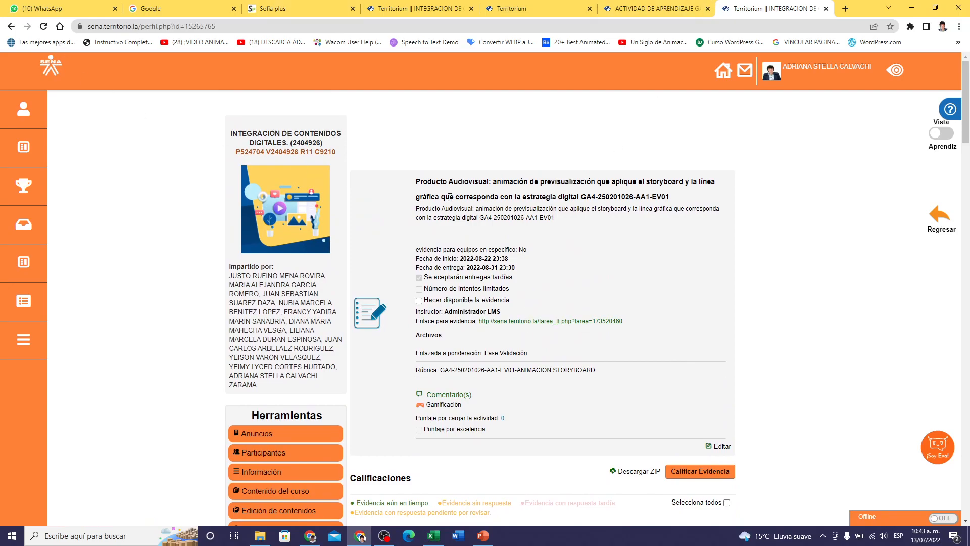
scroll(718, 462, "down", 4)
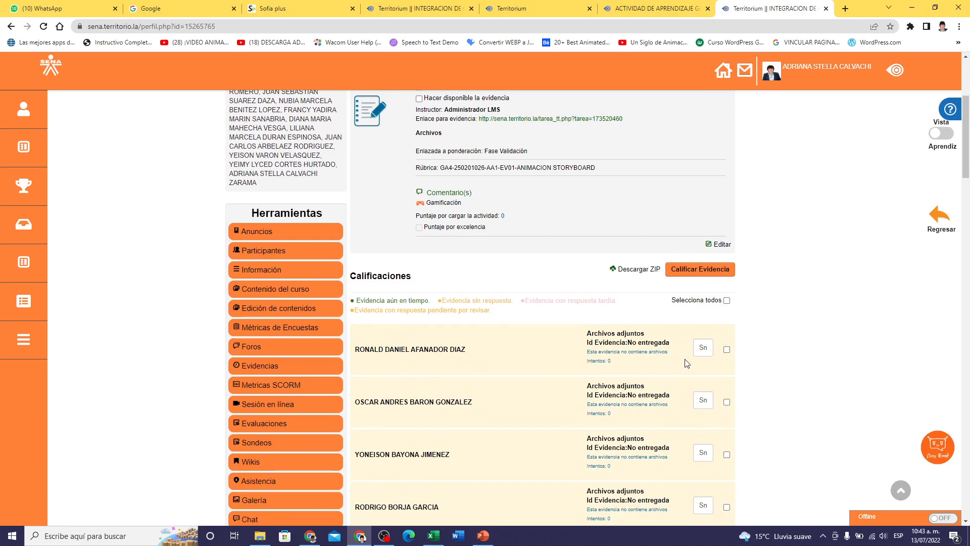
left_click(703, 347)
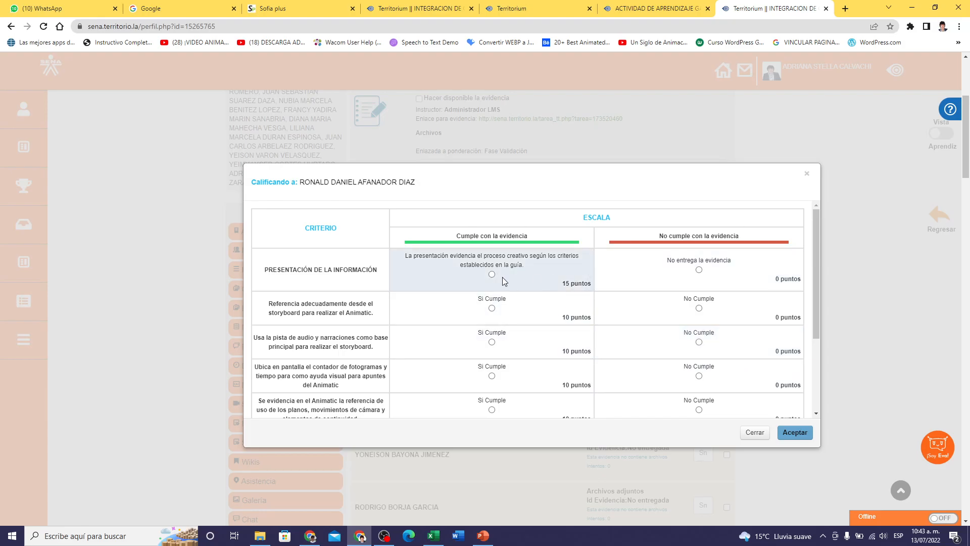
left_click(698, 270)
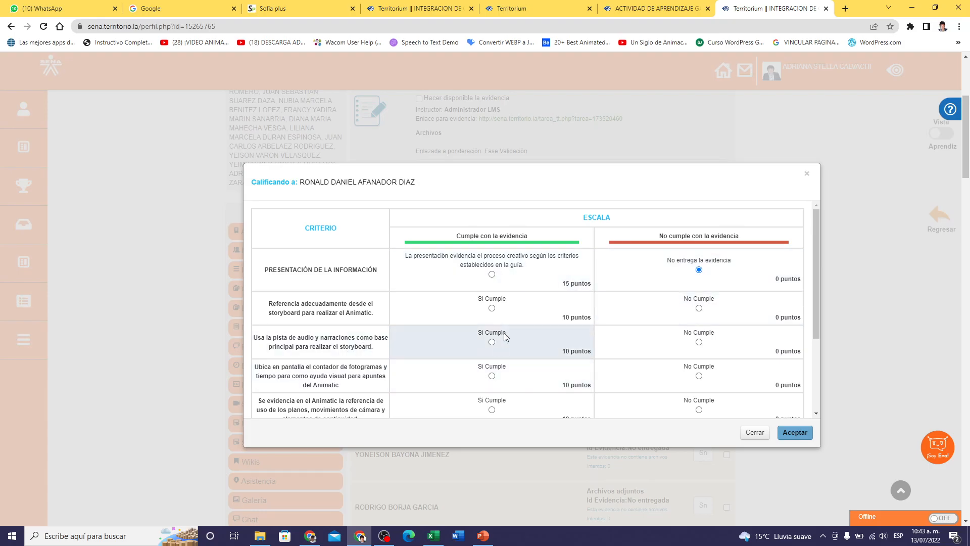
left_click(492, 275)
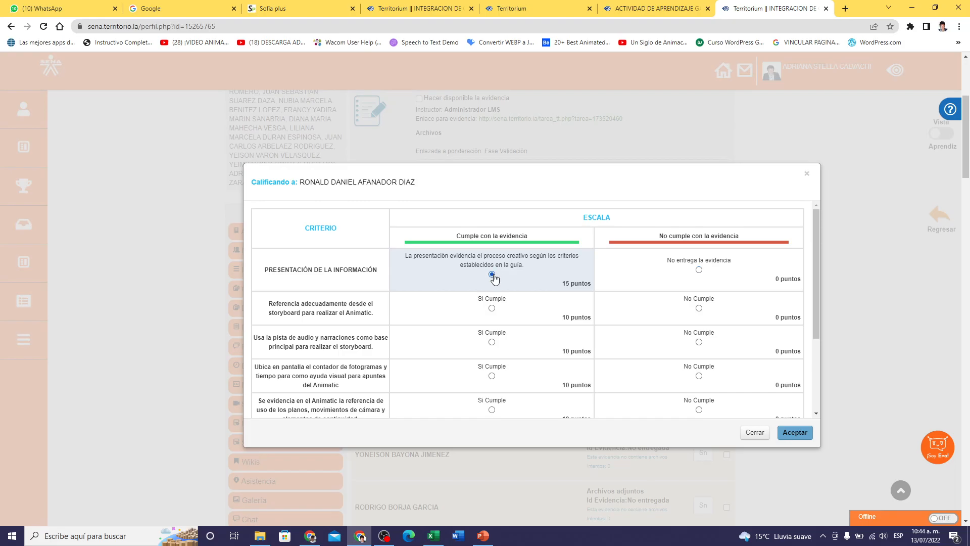
- Rate the storyboard reference and audio track criteria No Cumple, and the frame counter and camera shots criteria Si Cumple
scroll(551, 306, "down", 2)
scroll(541, 311, "up", 1)
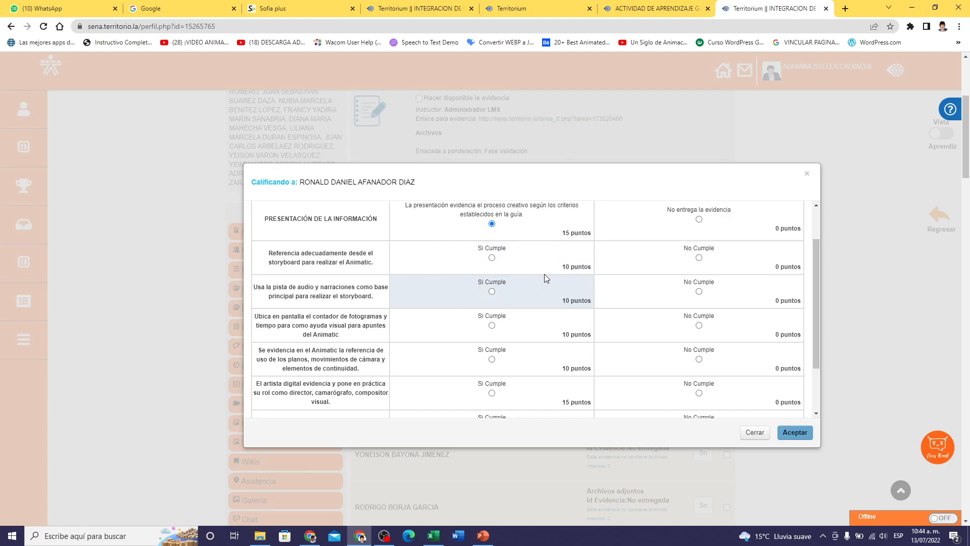
left_click(699, 259)
left_click(699, 292)
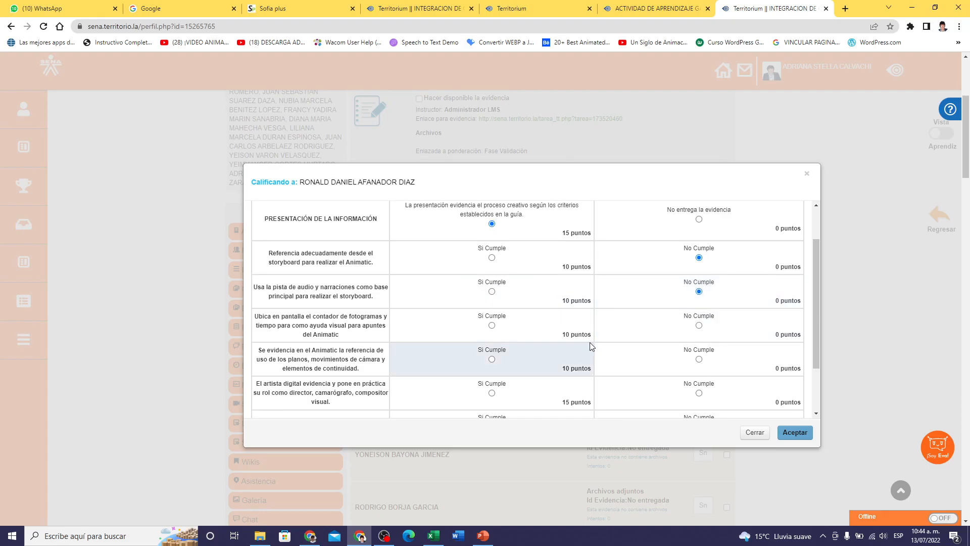
left_click(491, 326)
scroll(543, 325, "down", 1)
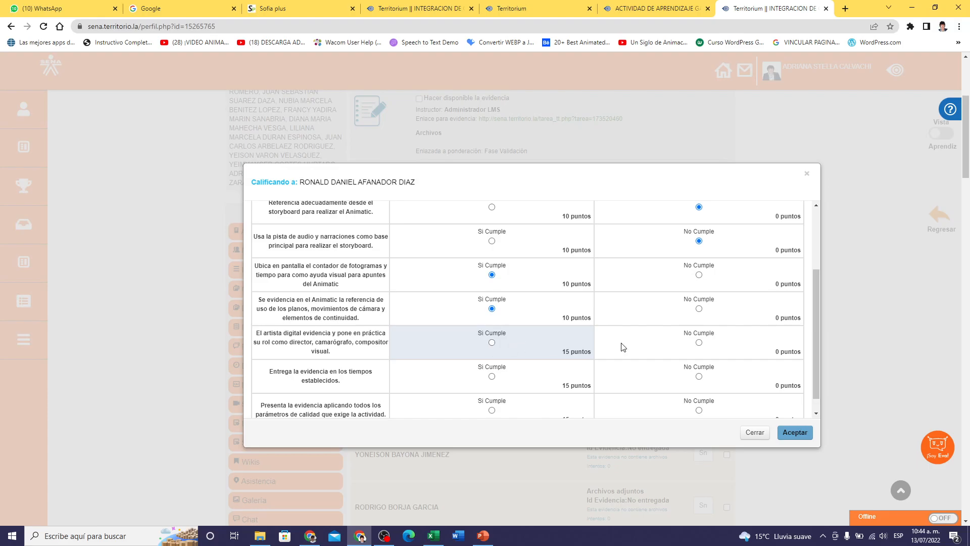
- Rate the digital artist role and on-time delivery criteria No Cumple, the quality parameters criterion Si Cumple, and submit the learner's grade
left_click(699, 342)
scroll(568, 341, "down", 1)
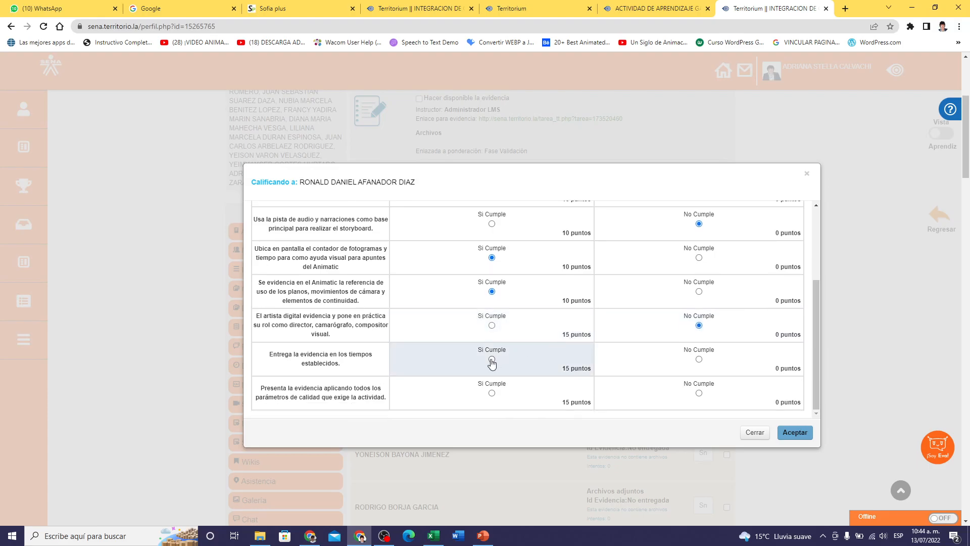
left_click(699, 359)
scroll(522, 372, "down", 1)
left_click(491, 393)
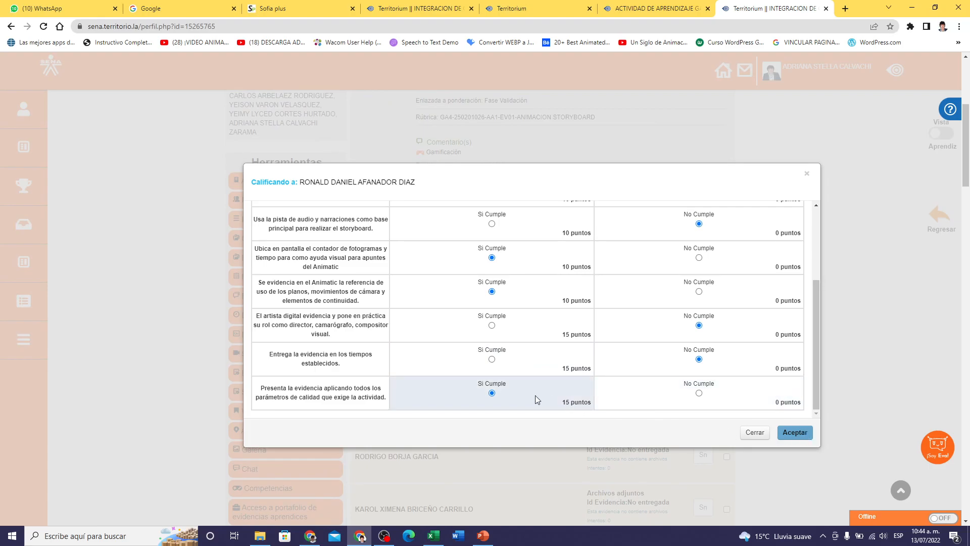
left_click(795, 432)
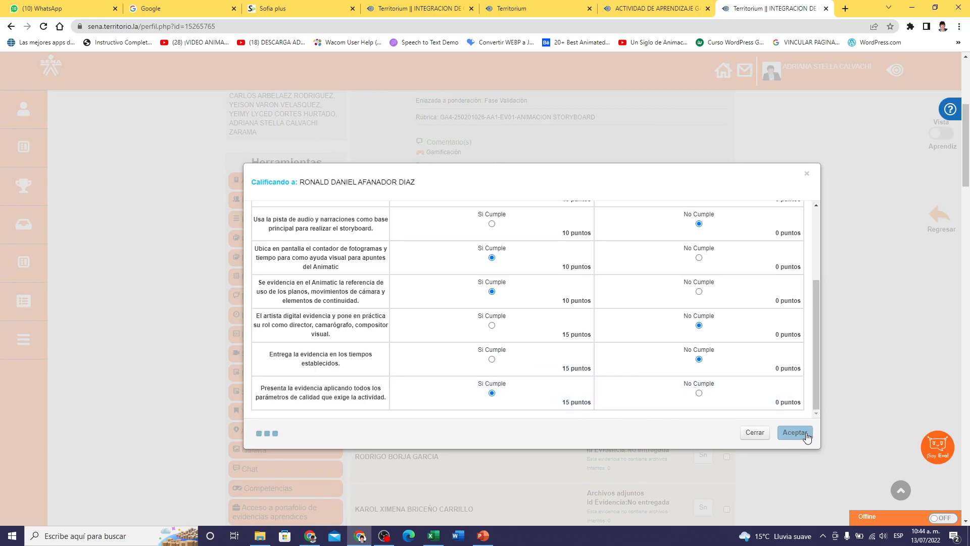
left_click(571, 84)
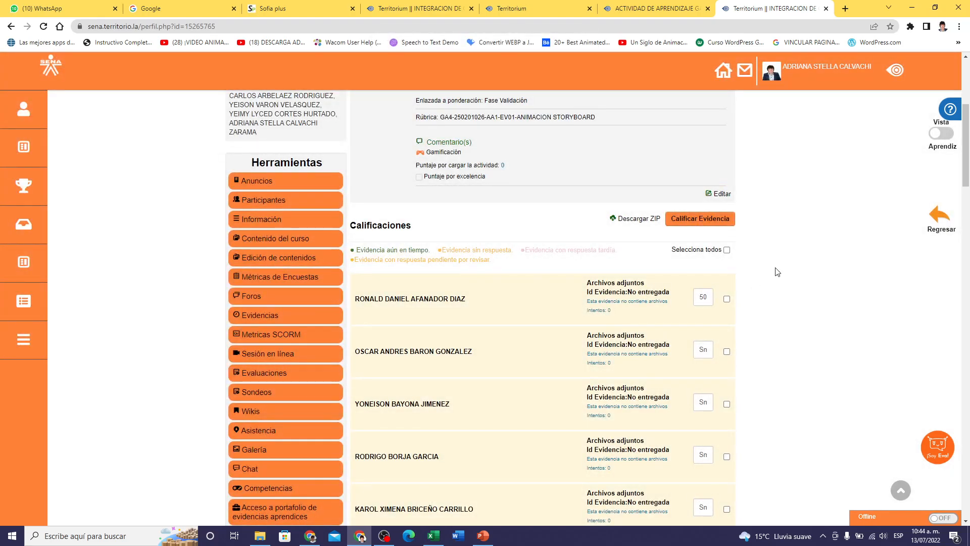
- Reopen the first learner's rubric to review the chosen ratings, close it, and look over the evidence page
left_click(703, 296)
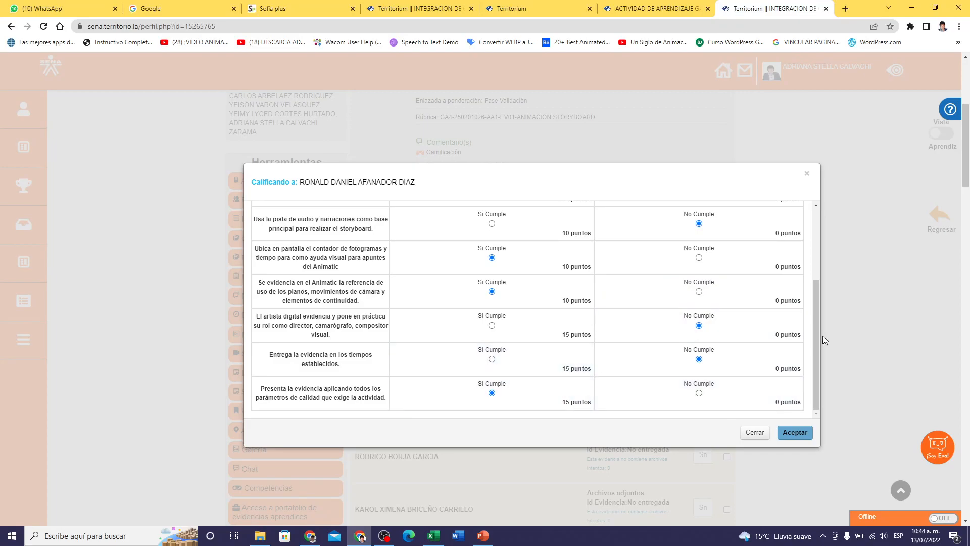
left_click_drag(817, 341, 821, 263)
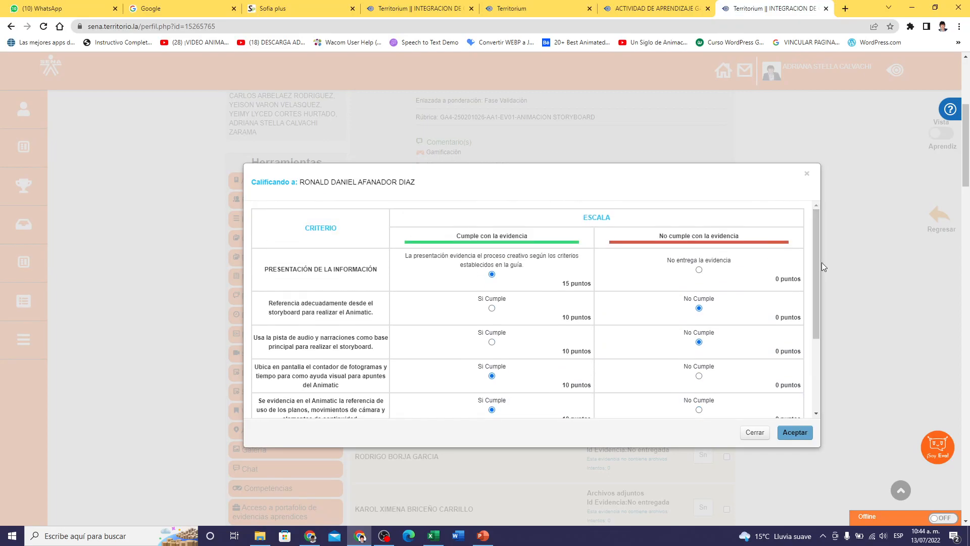
left_click(755, 431)
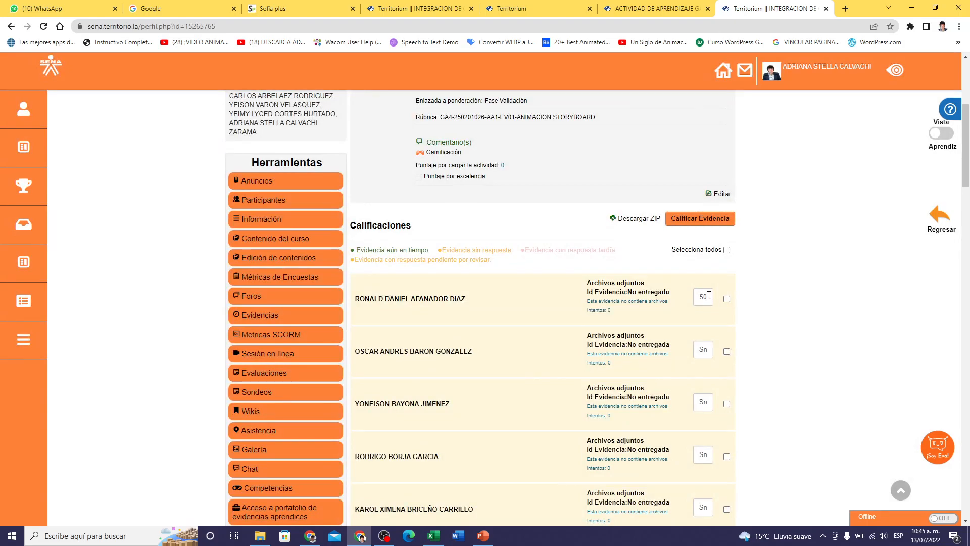
left_click(694, 296)
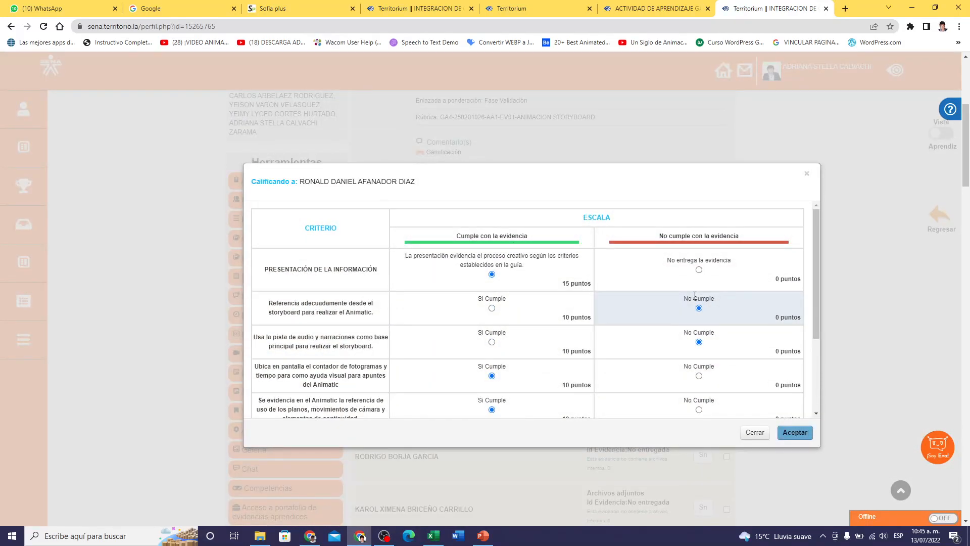
left_click(806, 173)
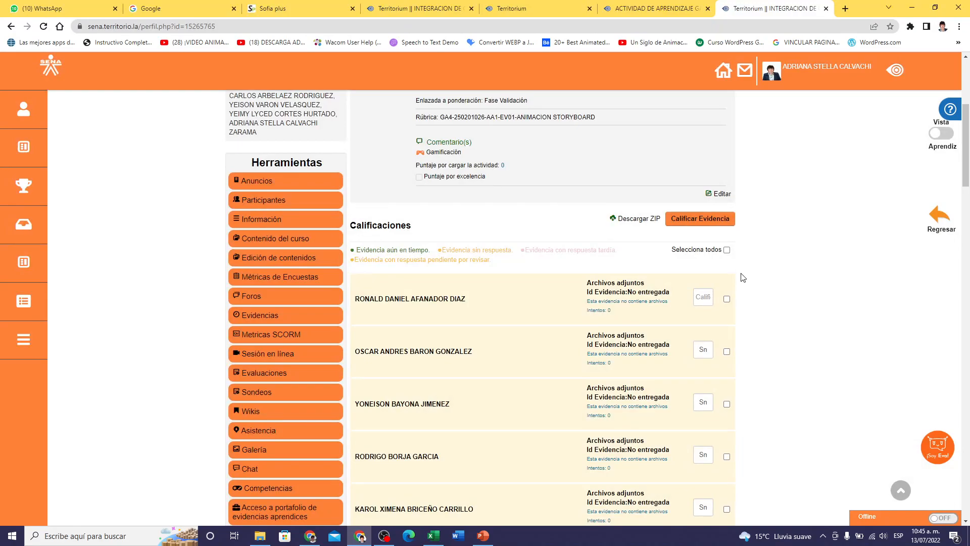
scroll(746, 278, "up", 5)
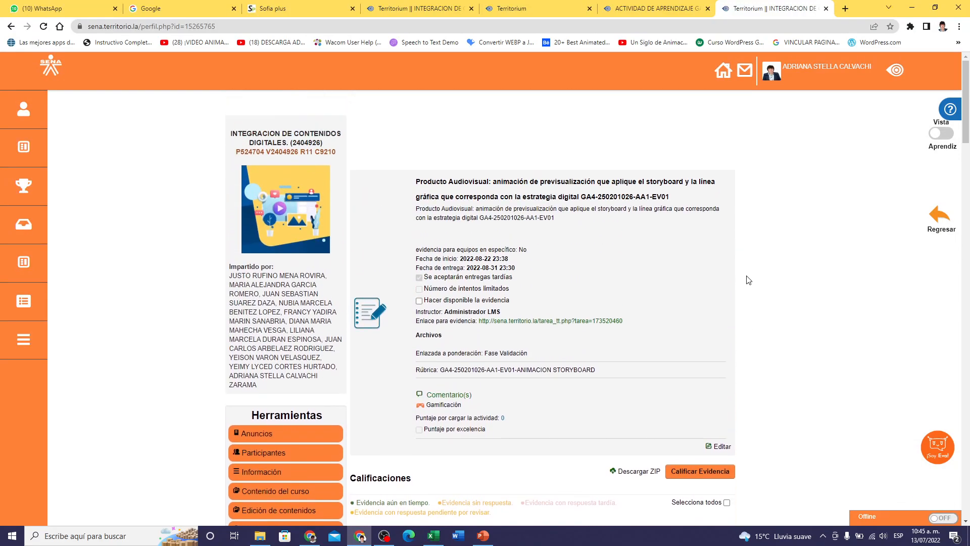
scroll(748, 279, "down", 4)
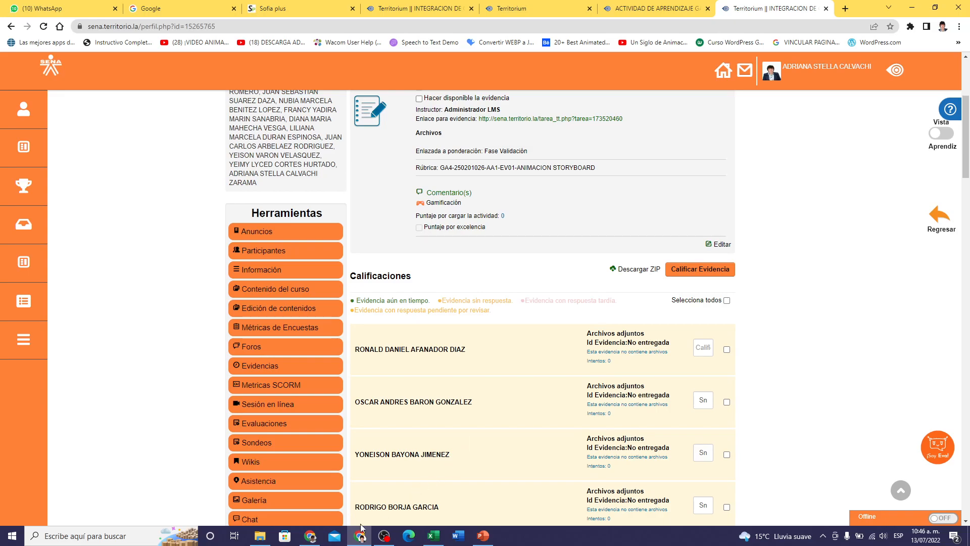
- Switch to the PowerPoint presentation and show the slide EJERCICIO PRACTICO – PLAN DE EVALUACION
left_click(483, 535)
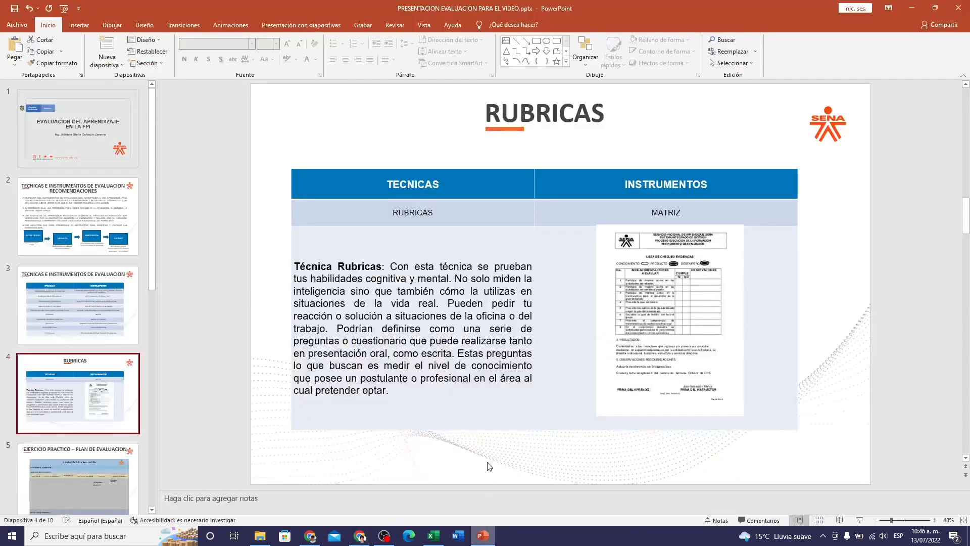
left_click(104, 473)
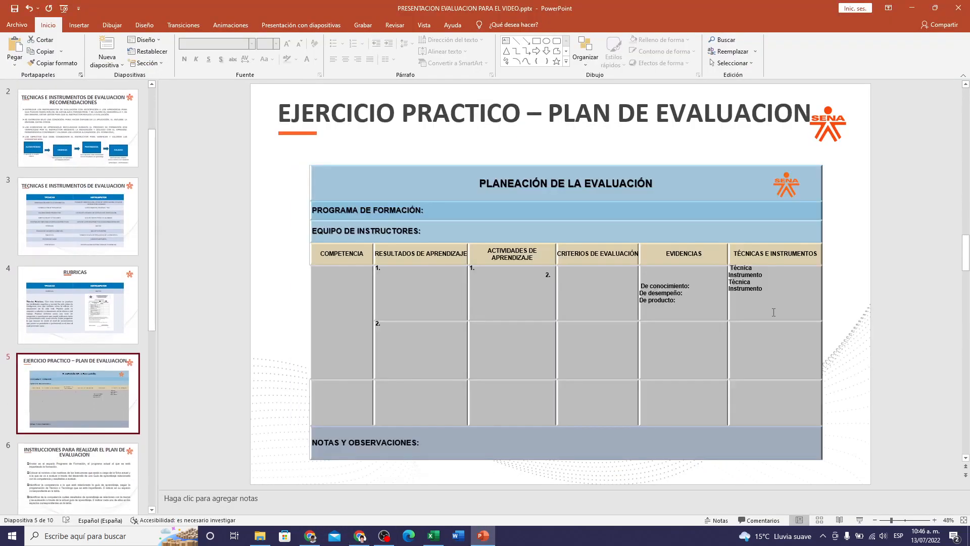